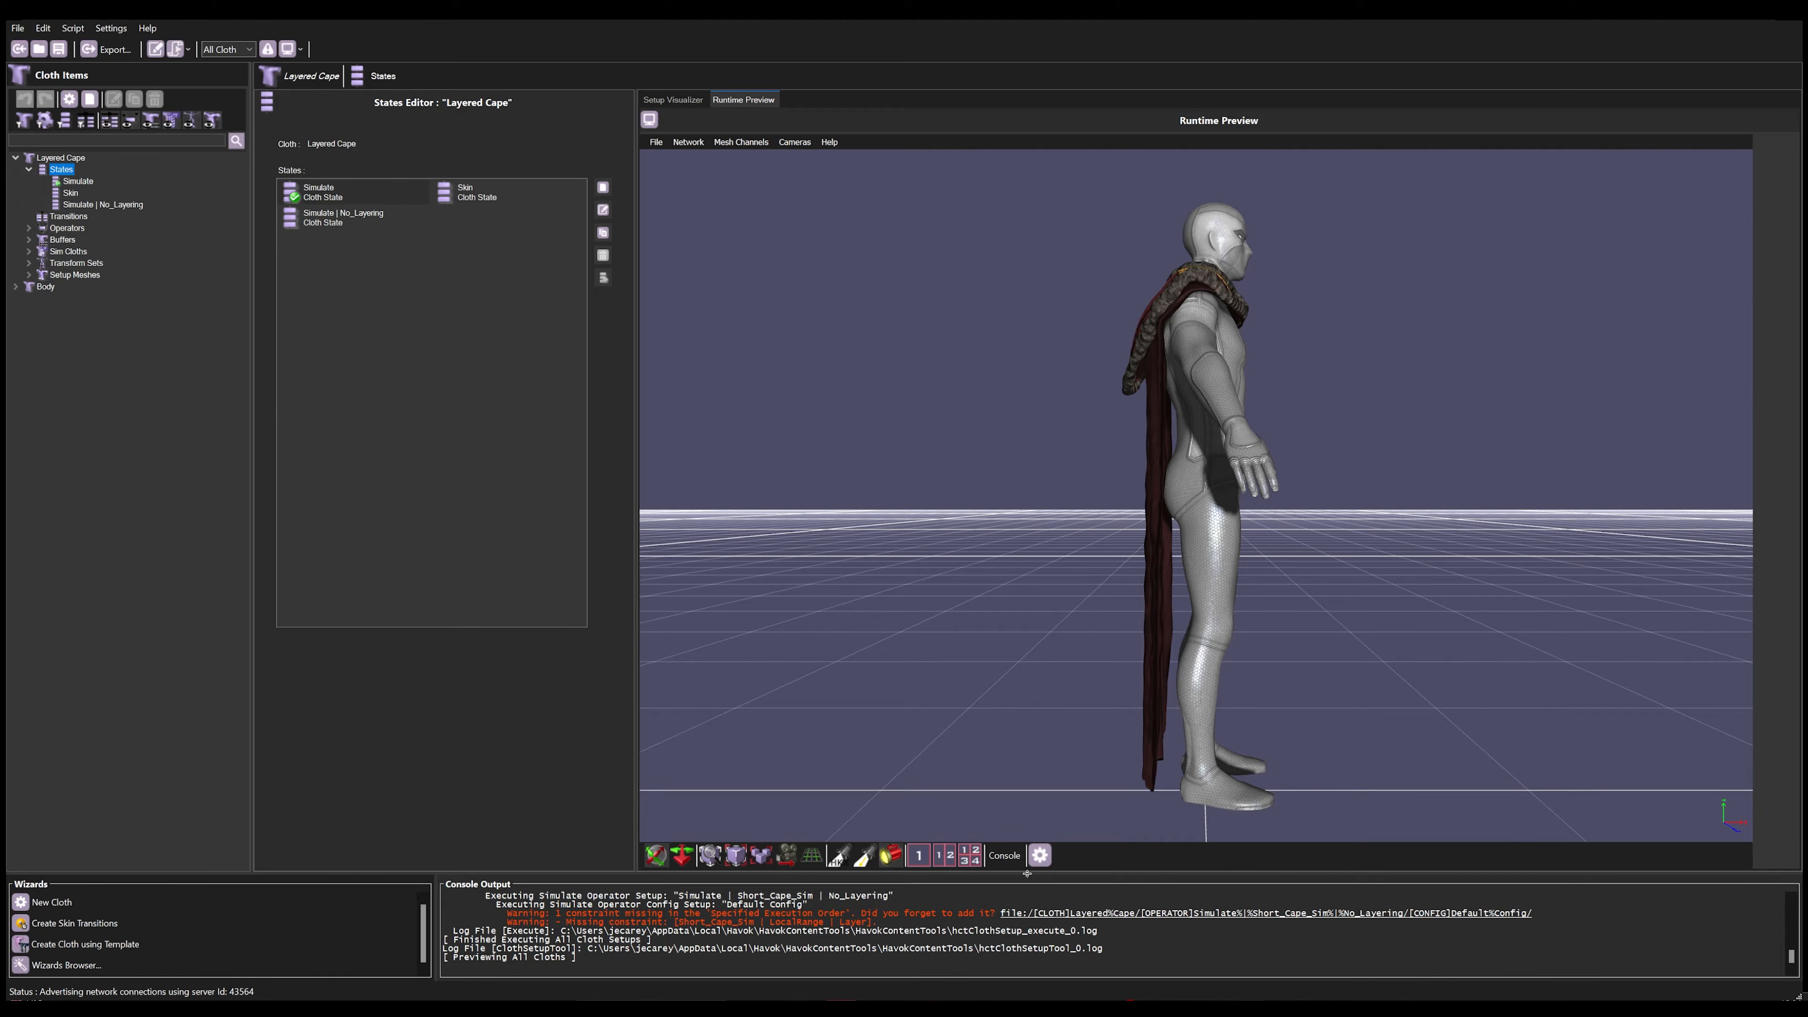
Step: Enable Cloth Tools in the runtime preview and hide the preview settings
click(1039, 856)
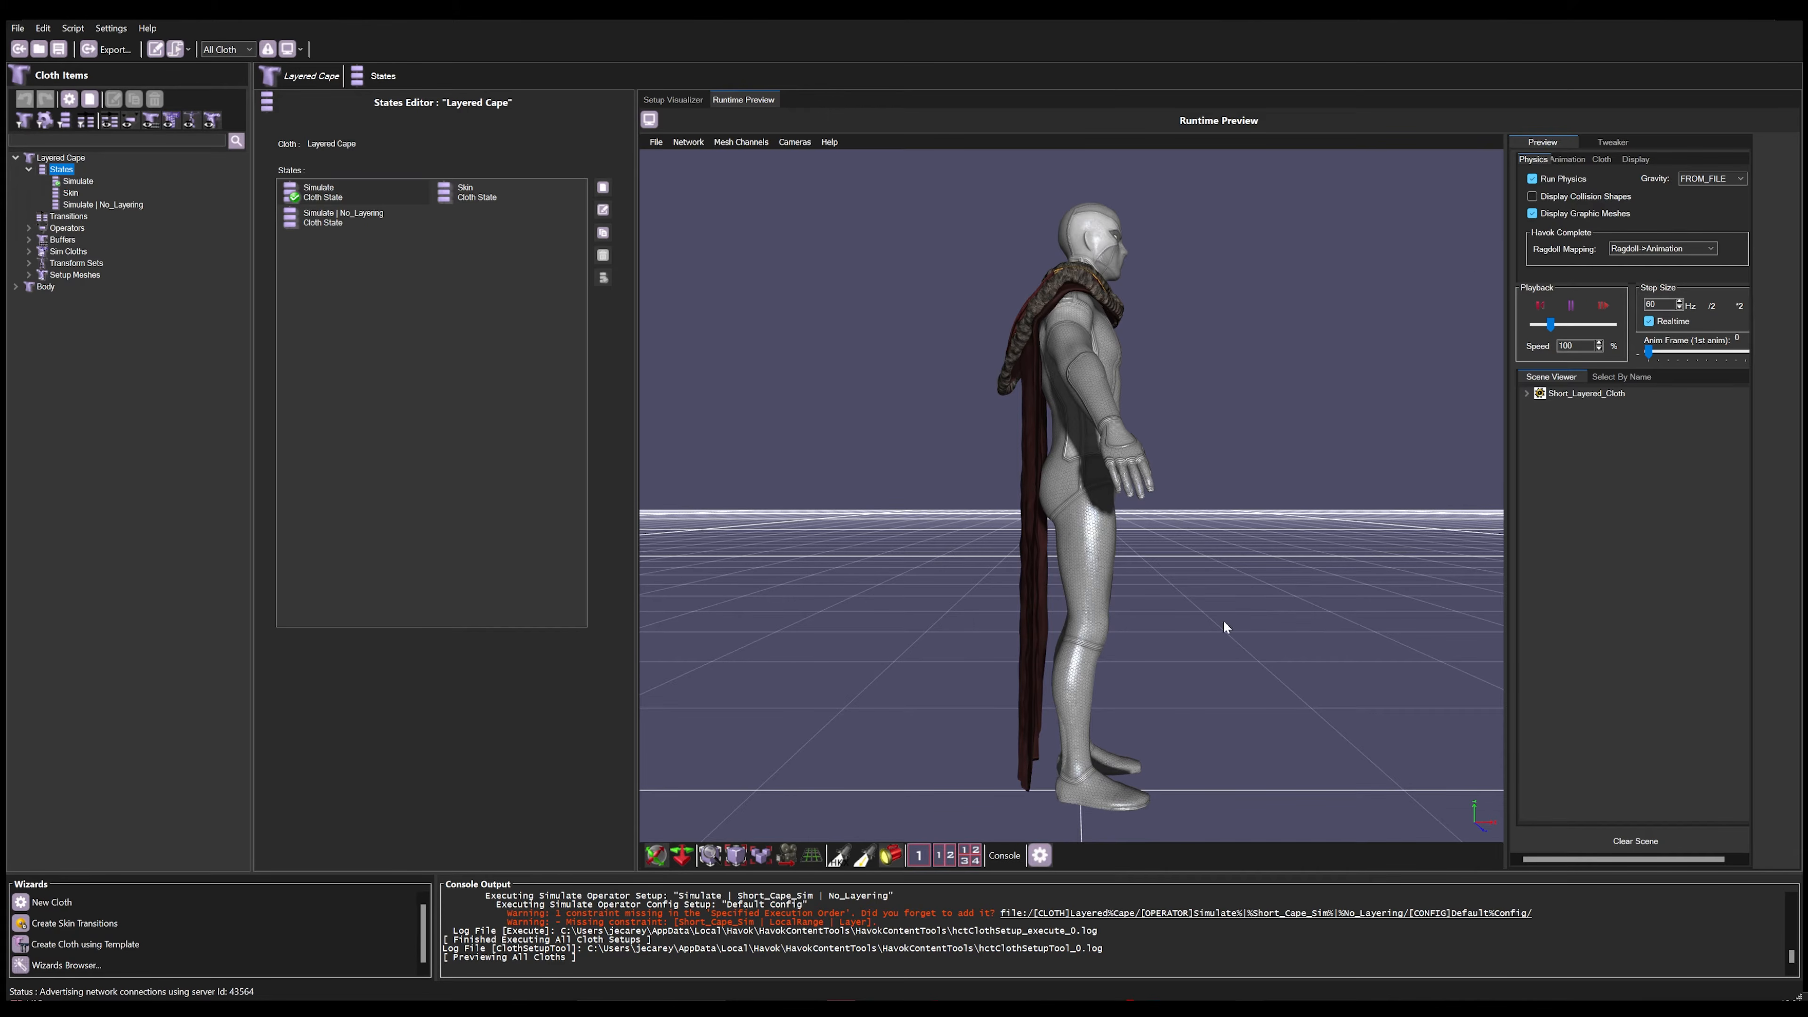
click(1599, 161)
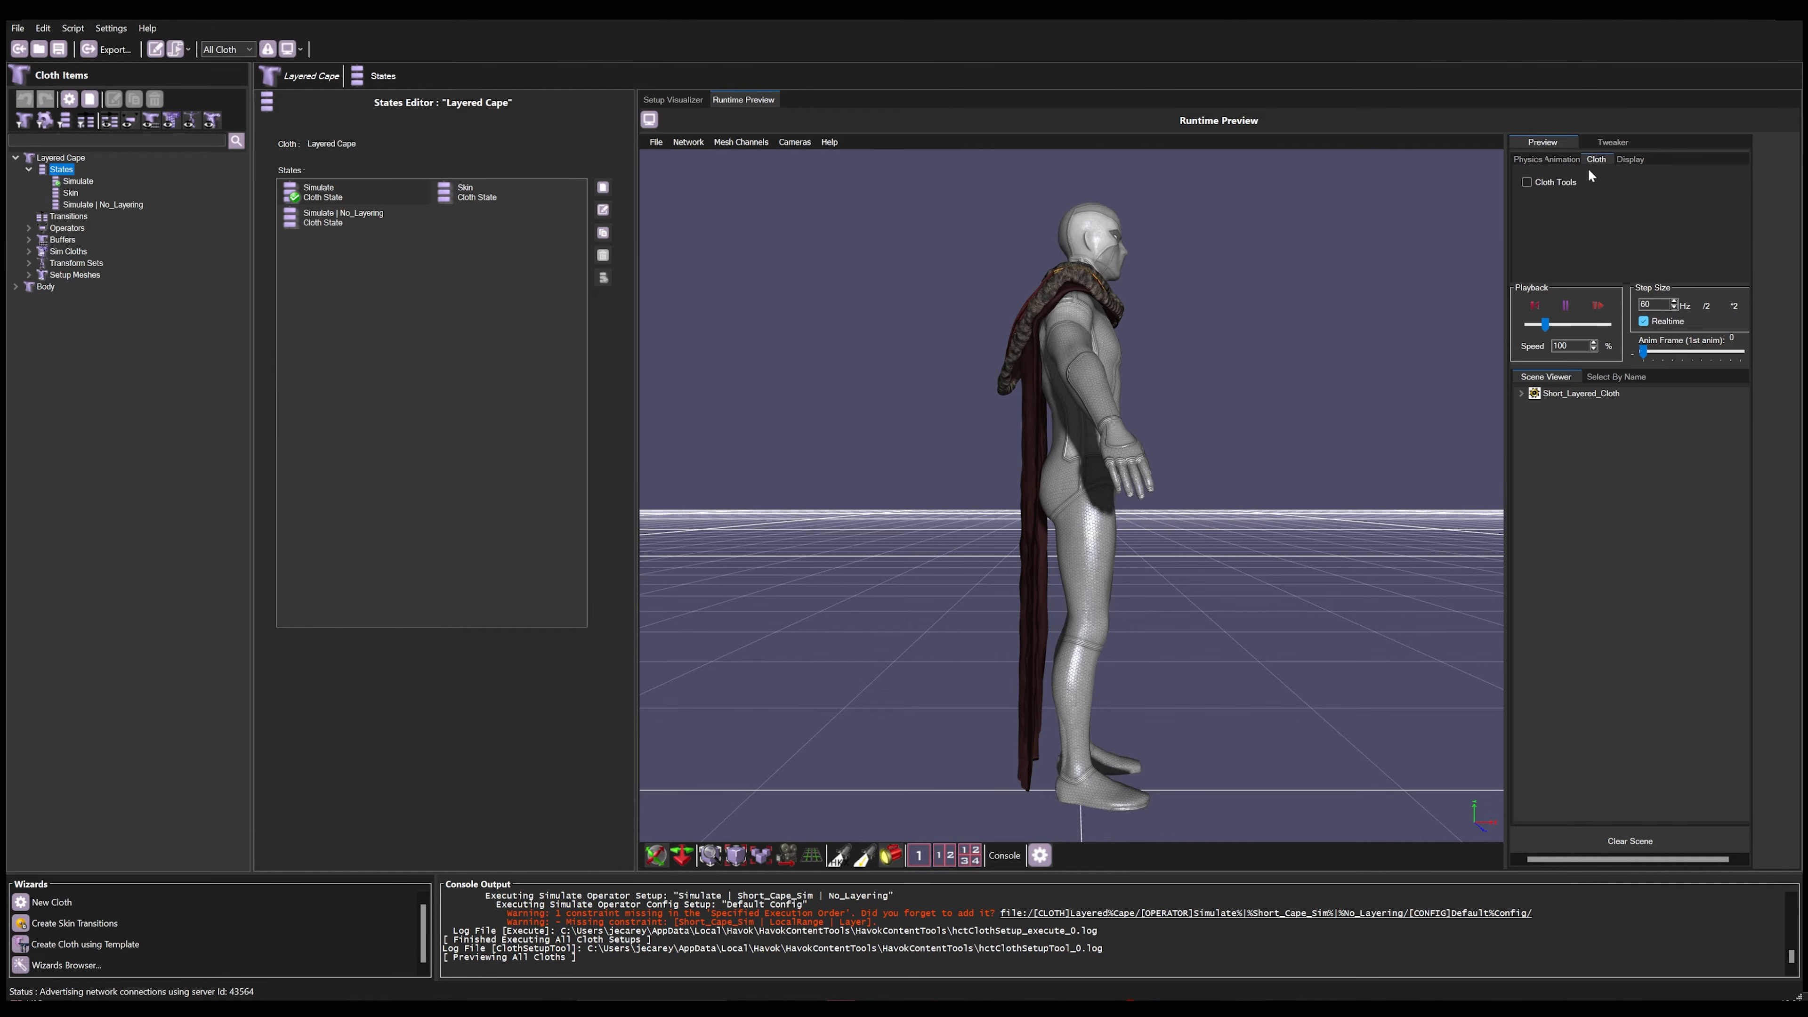
click(1565, 182)
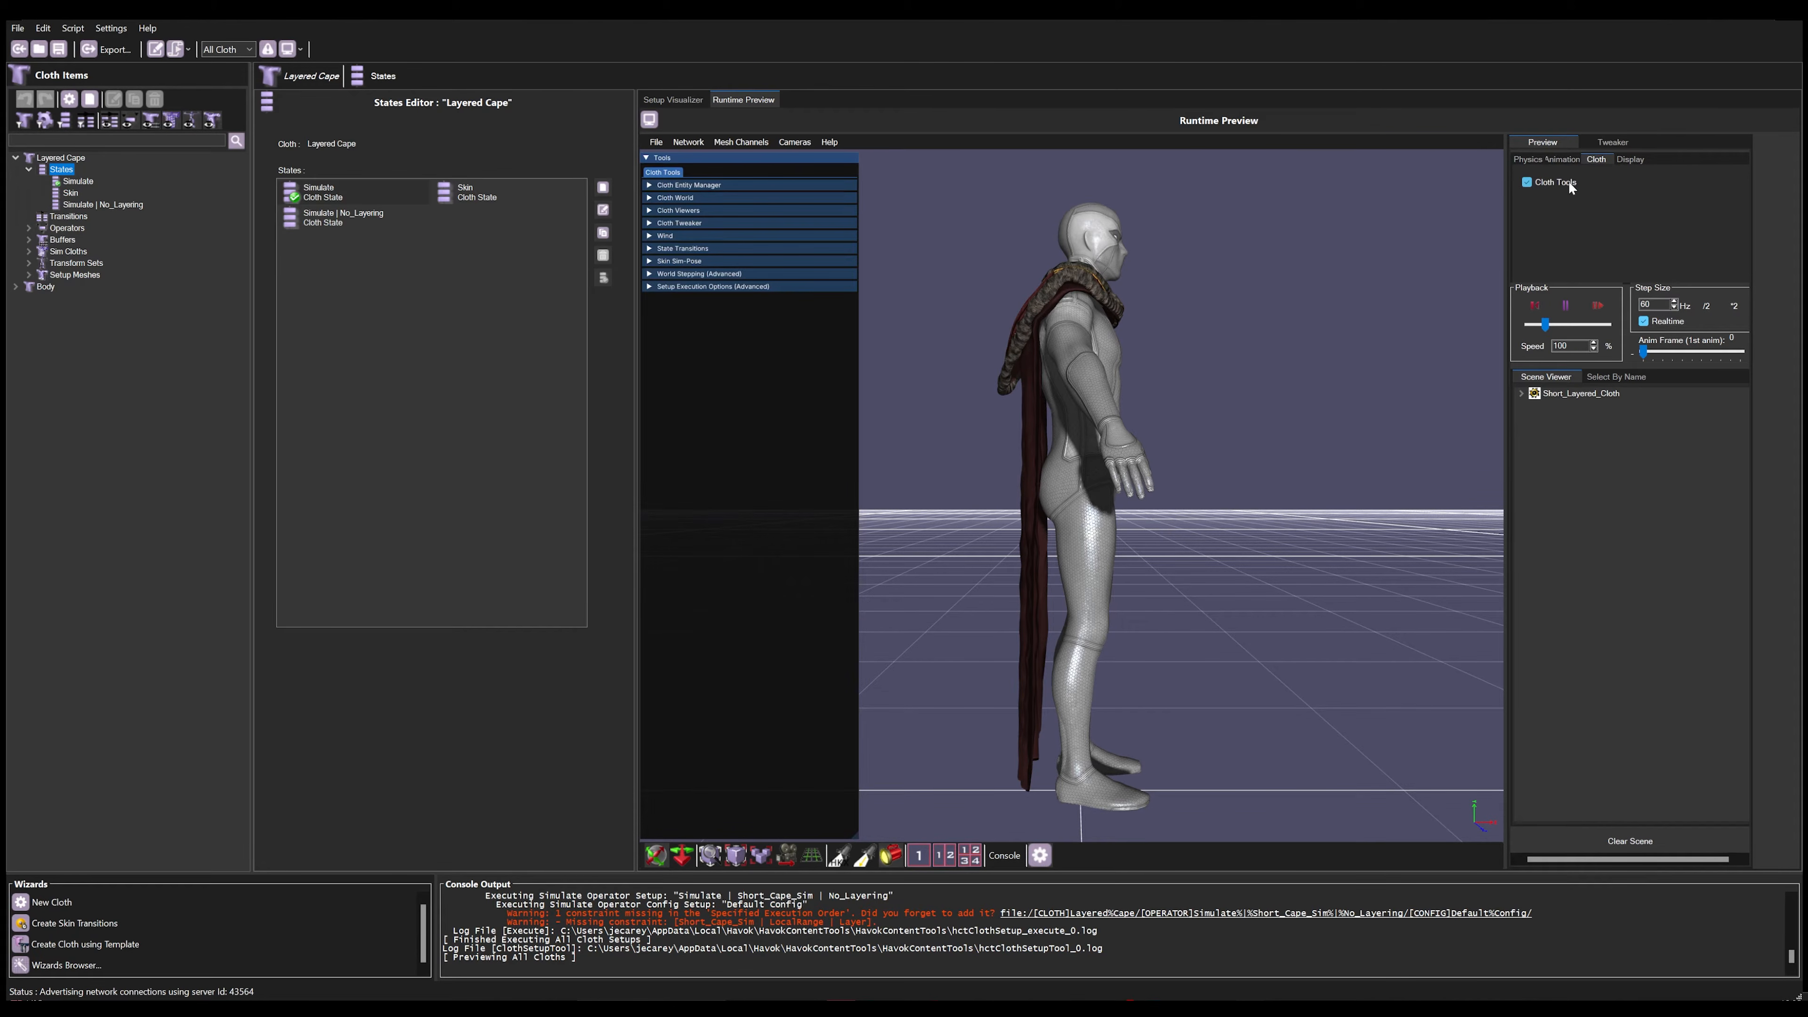
click(1040, 855)
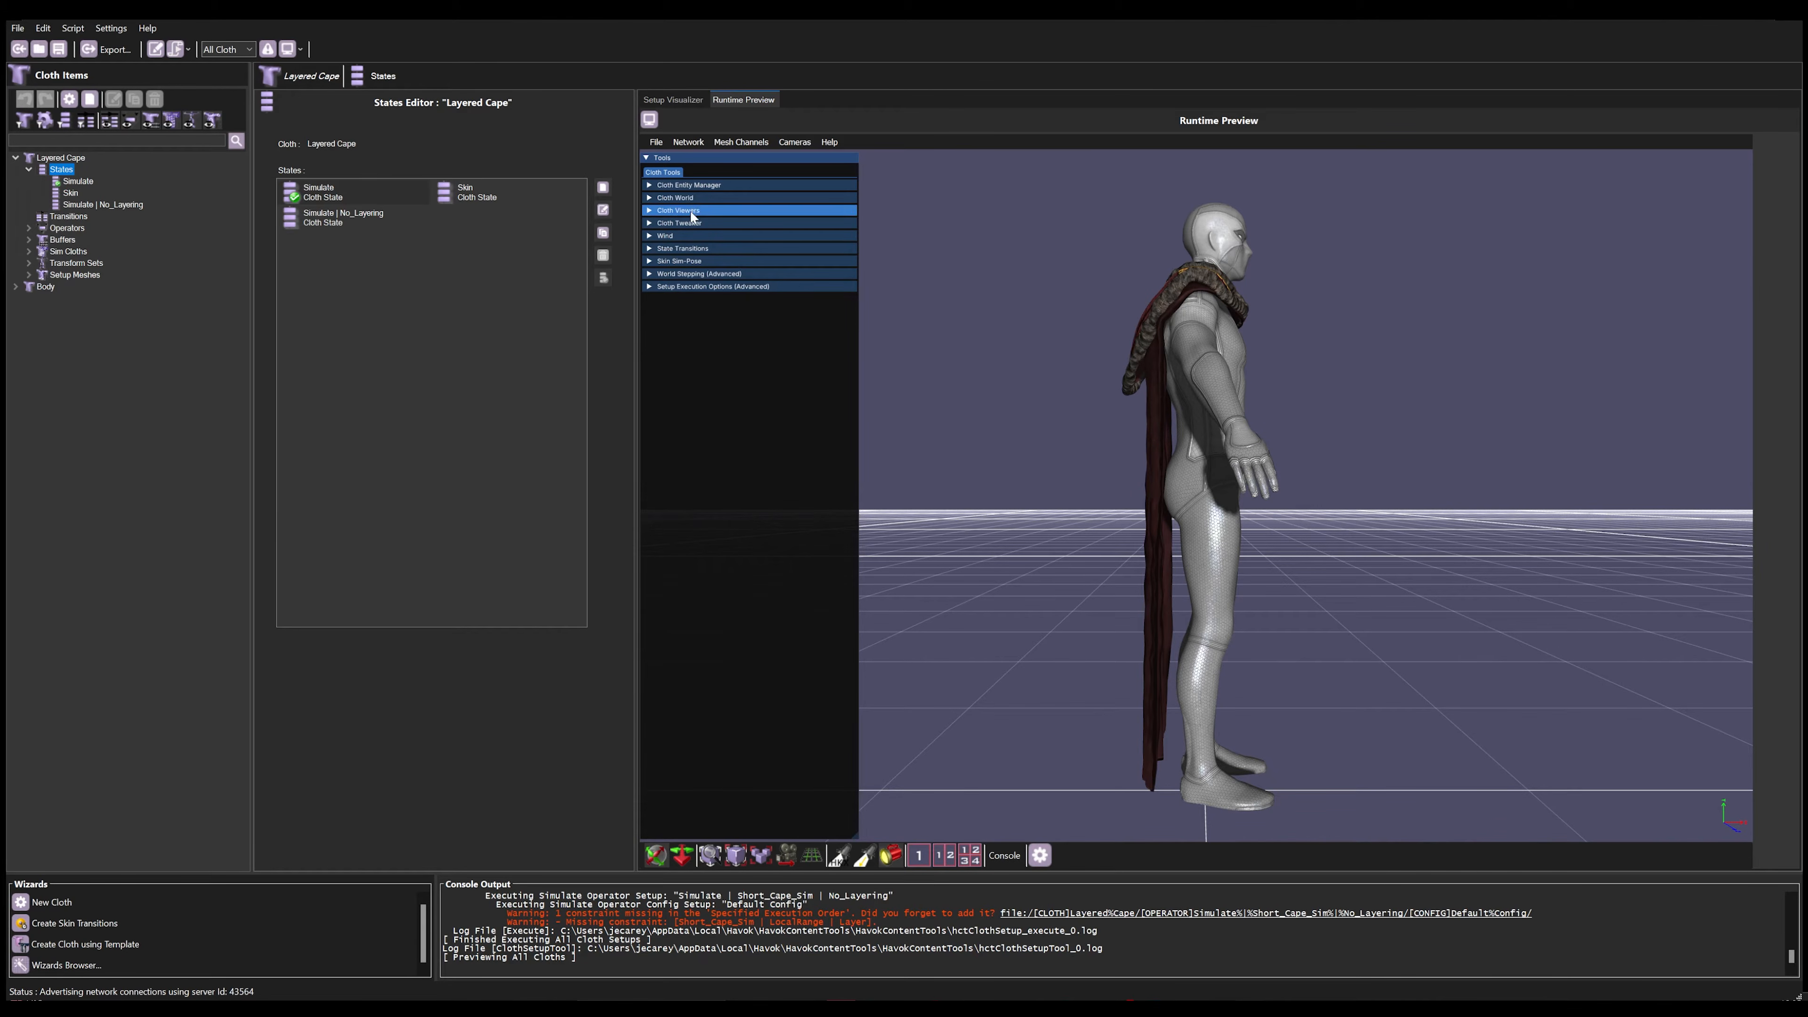
Step: Add another Short_Layered_Cloth entity to the runtime preview with the Cloth Entity Manager
click(705, 185)
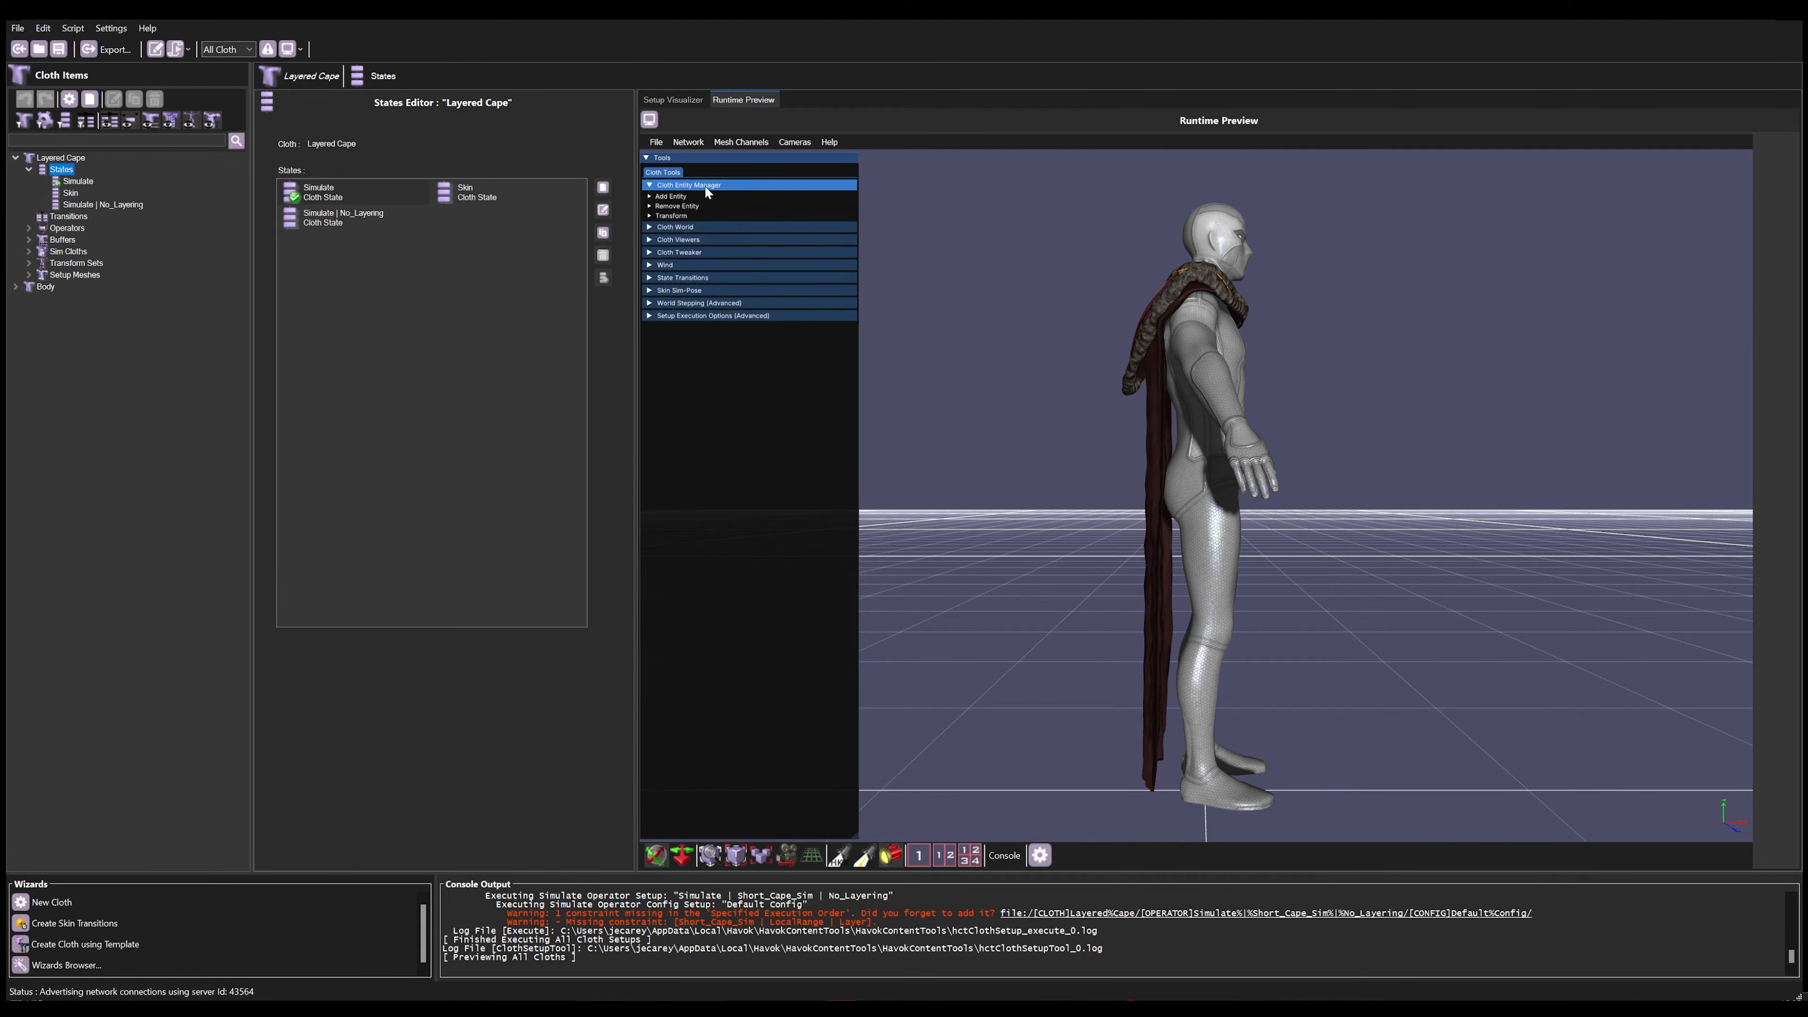
click(688, 196)
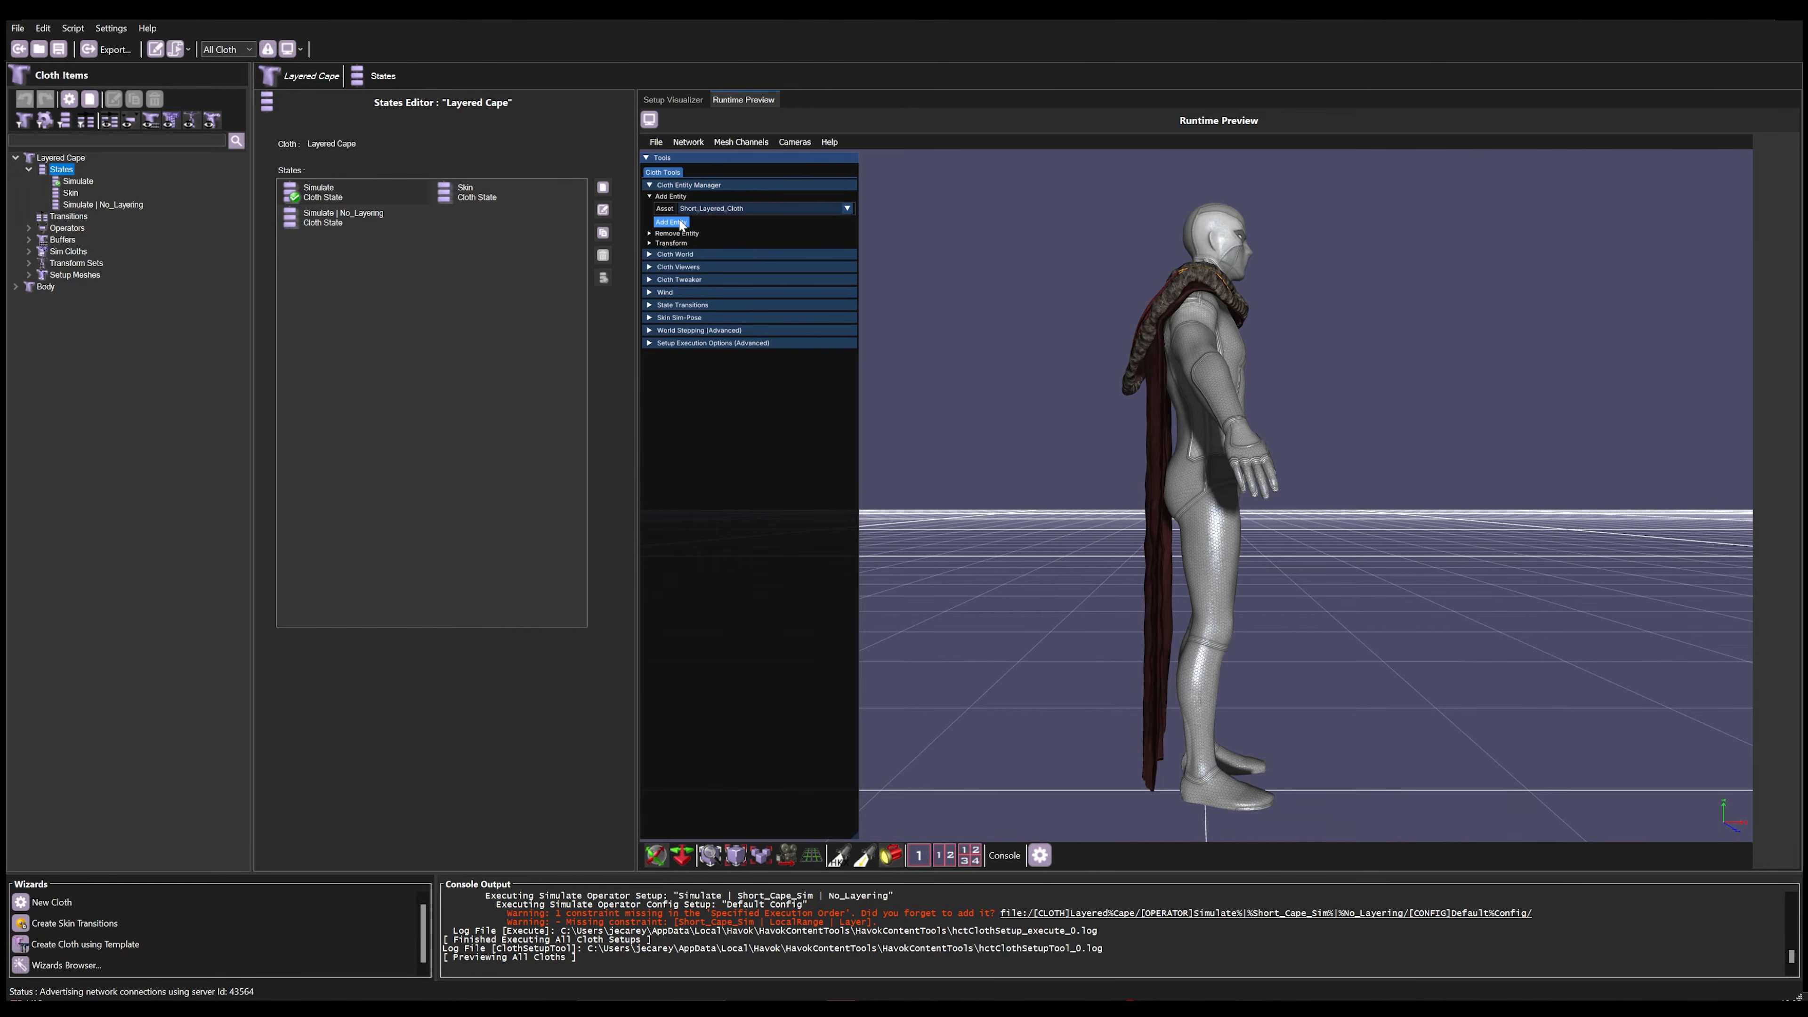
click(757, 858)
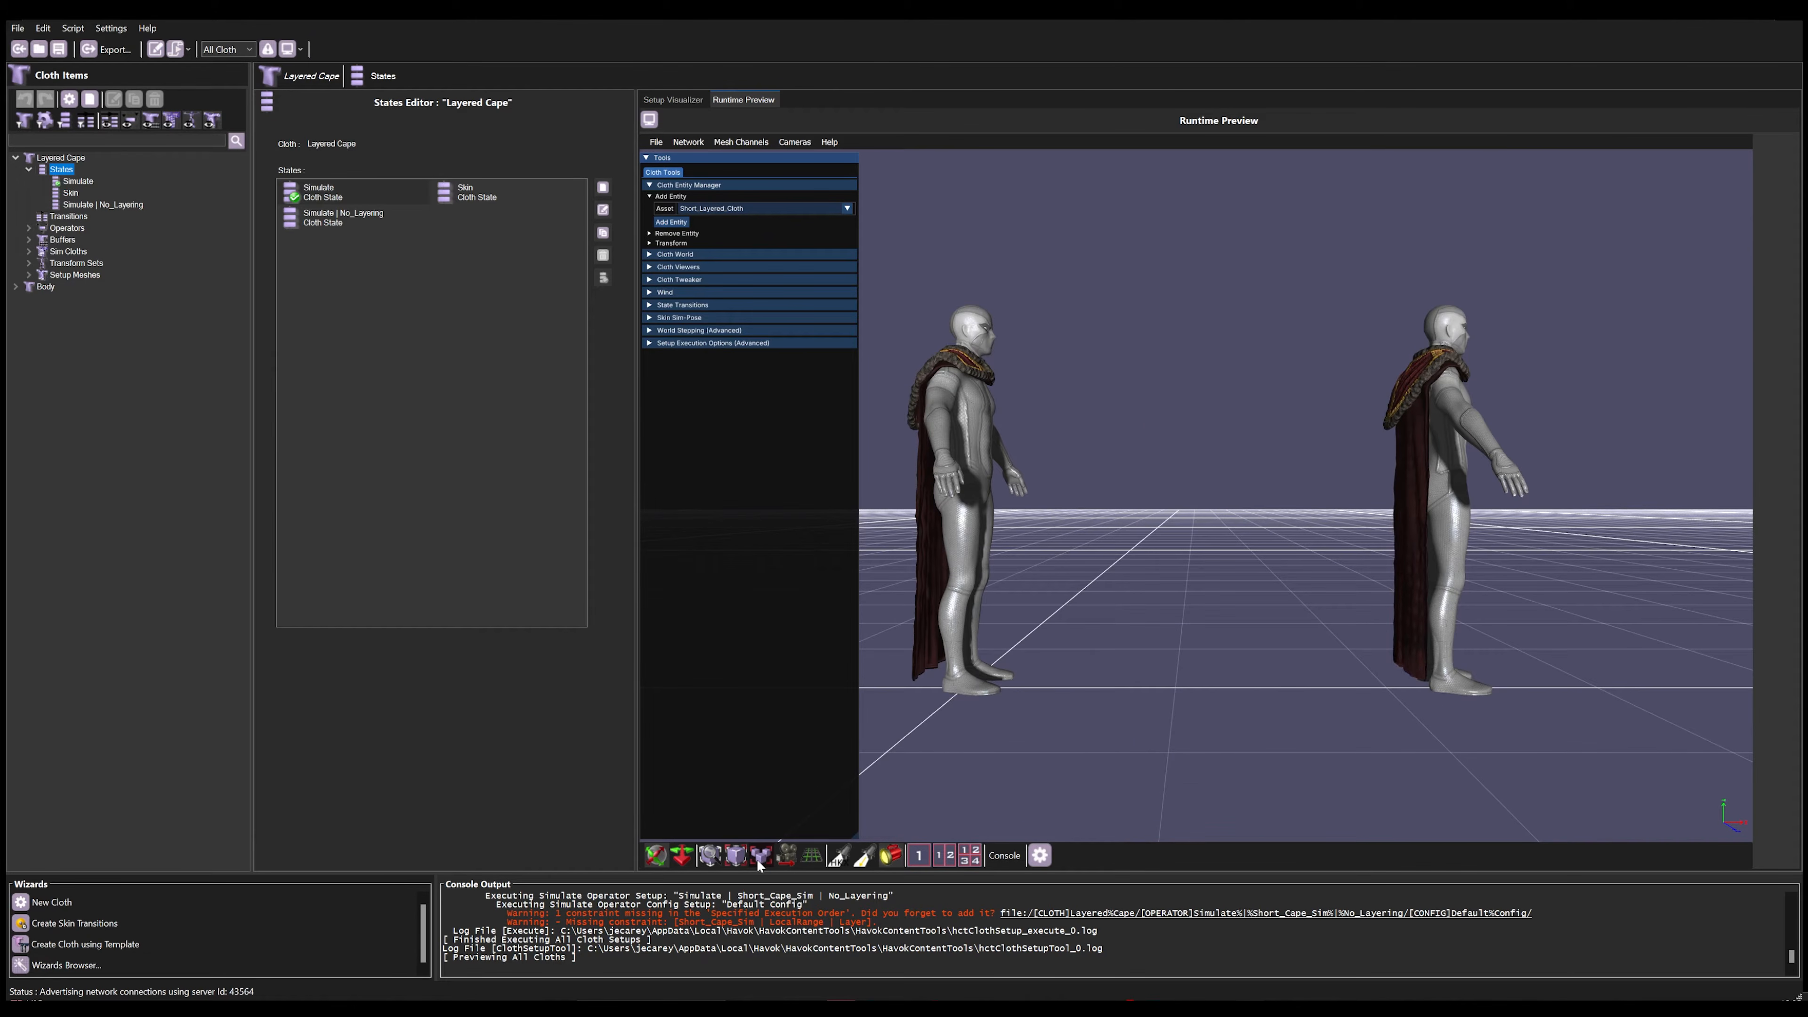
Step: Select the first Short_Layered_Cloth entity for transforming and show its AABB bounding box
click(666, 244)
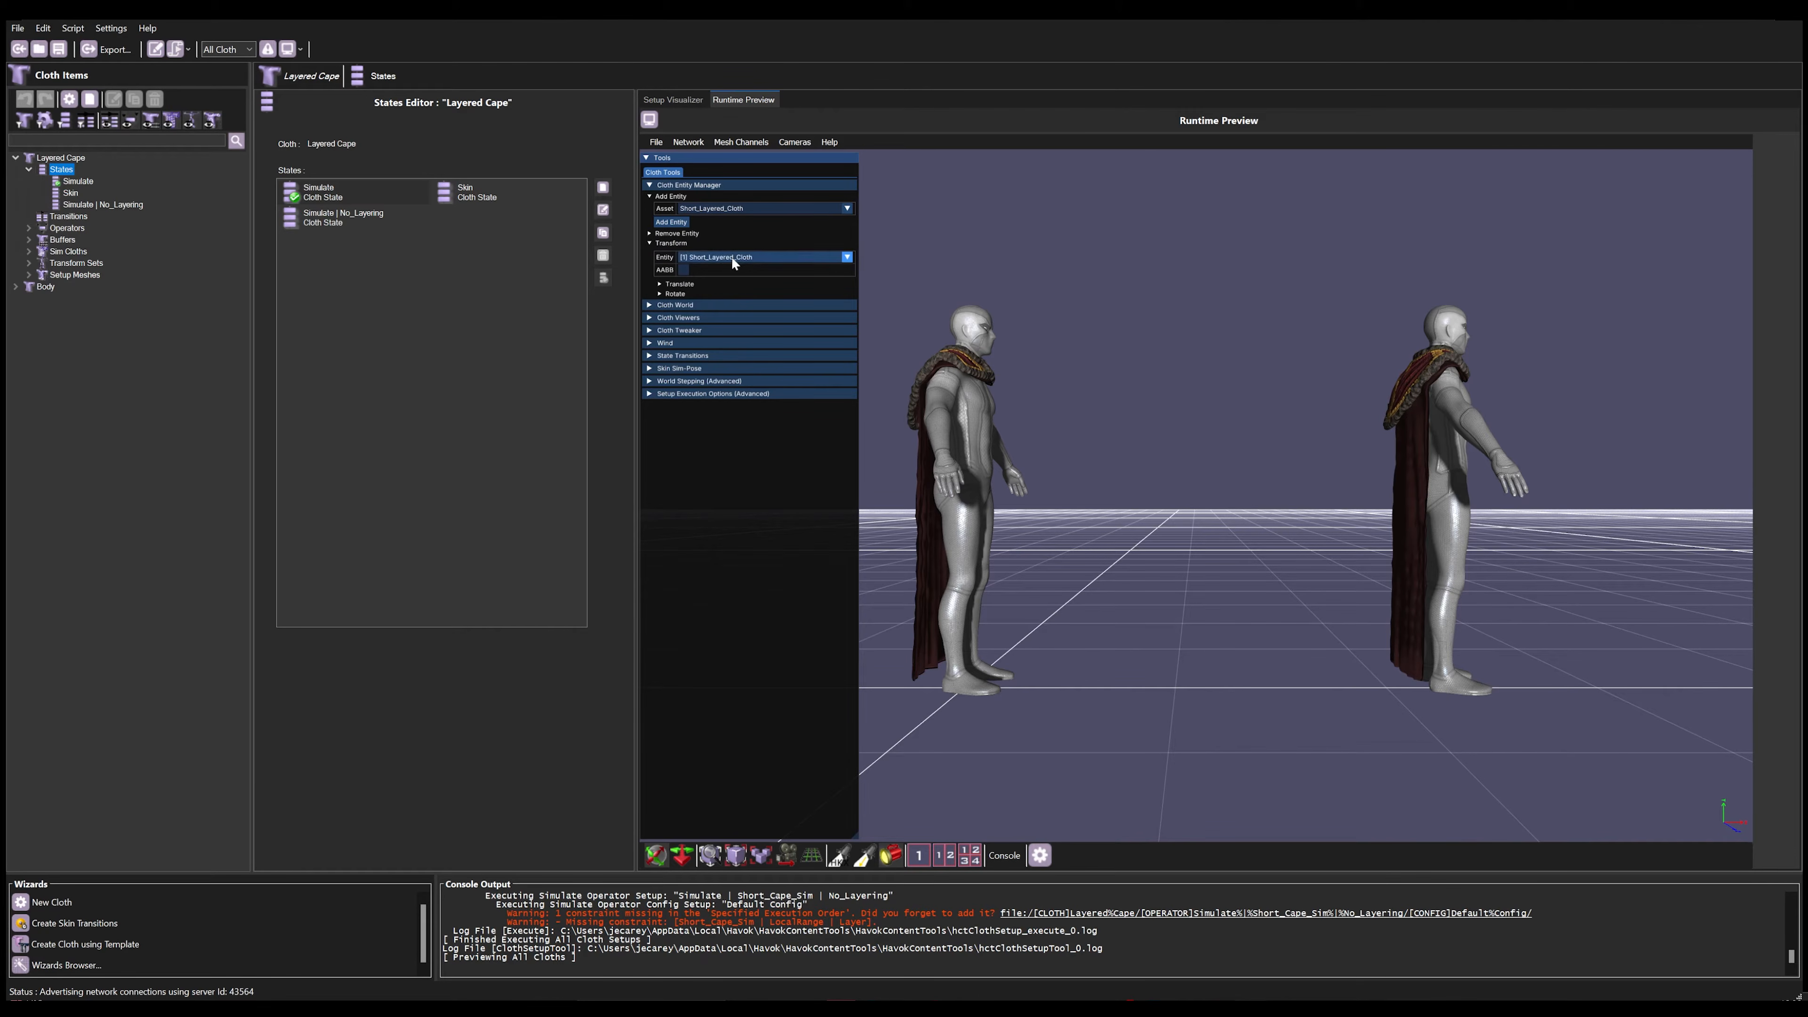
click(748, 257)
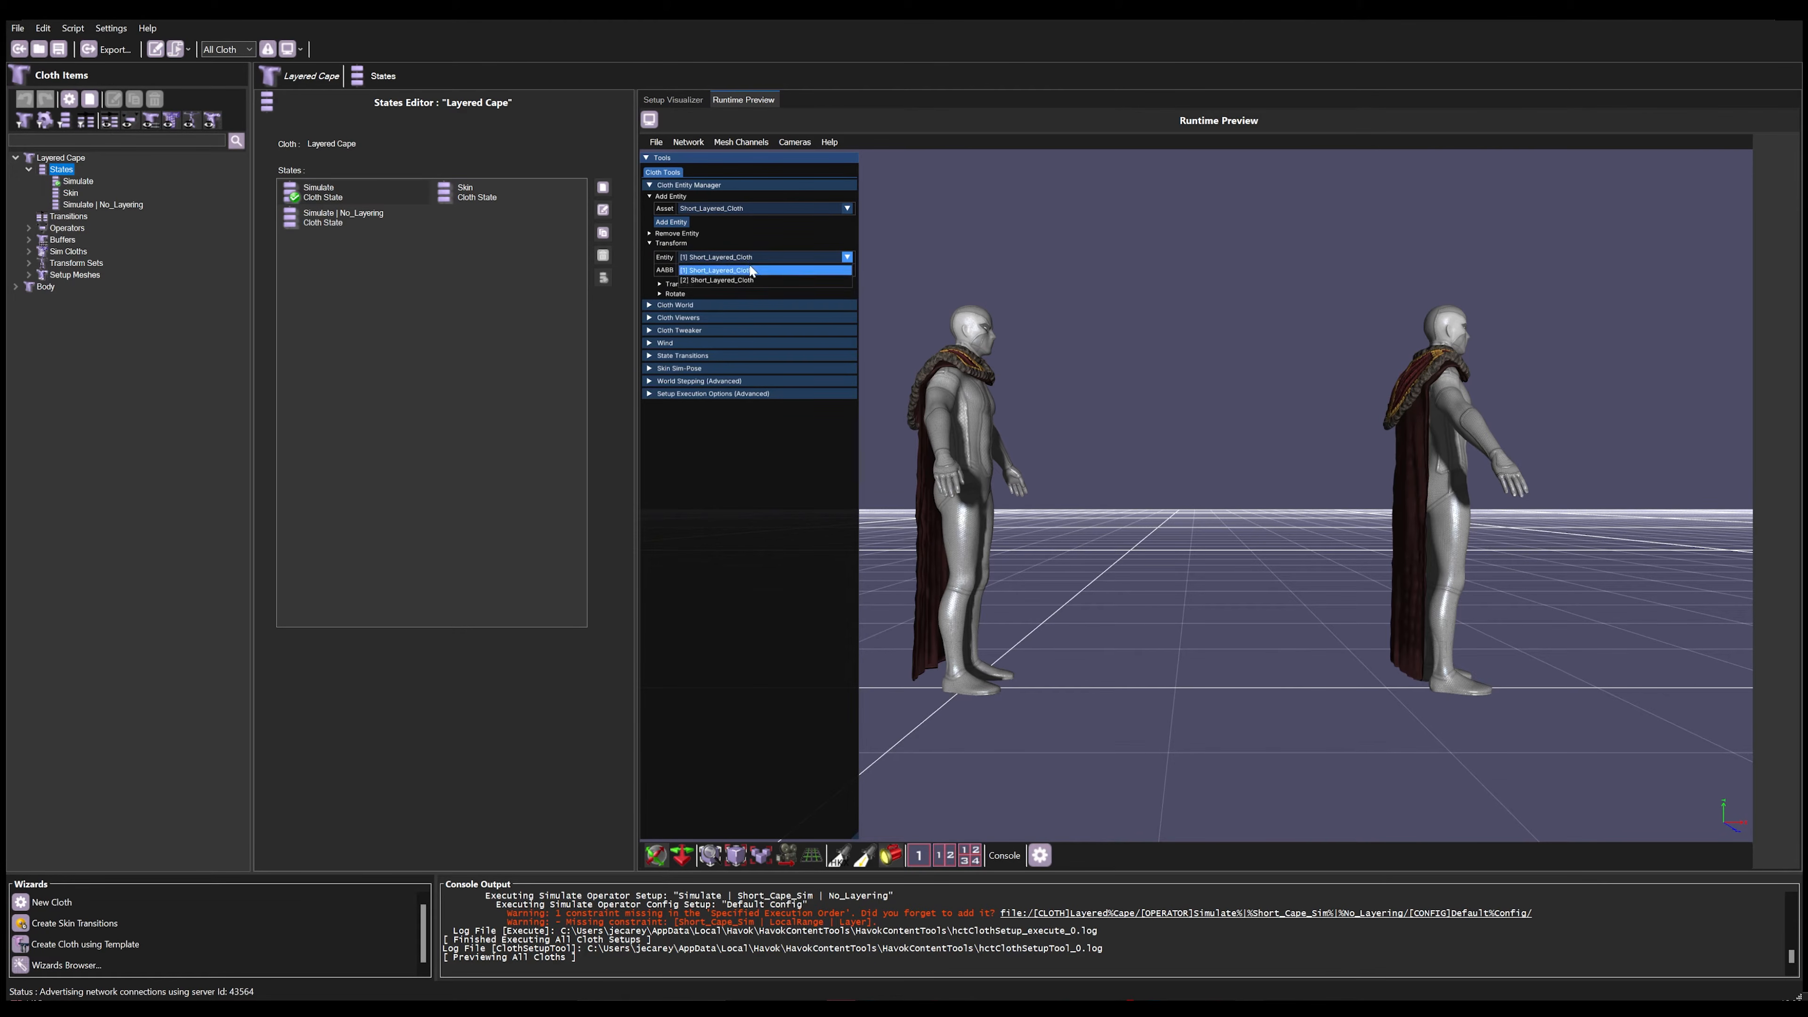
click(737, 269)
click(683, 270)
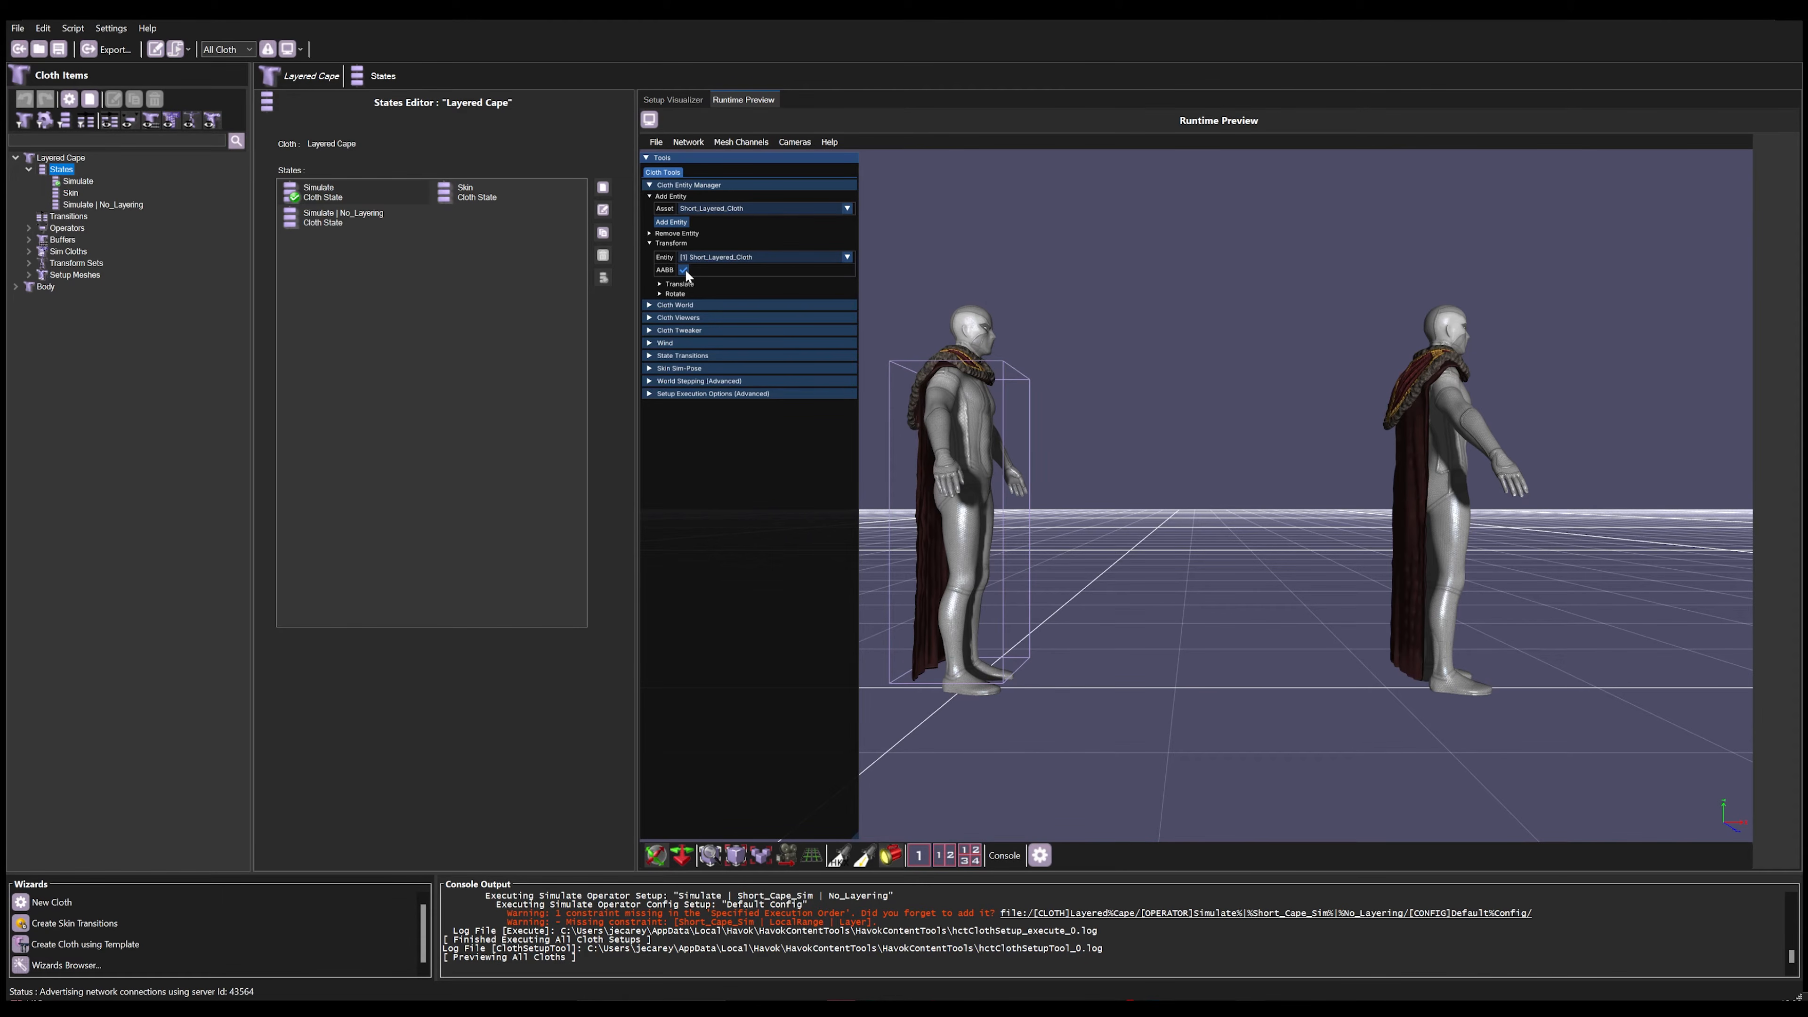
Step: Rotate the first entity about 58 degrees and translate it about 1.1 along its first axis
click(679, 284)
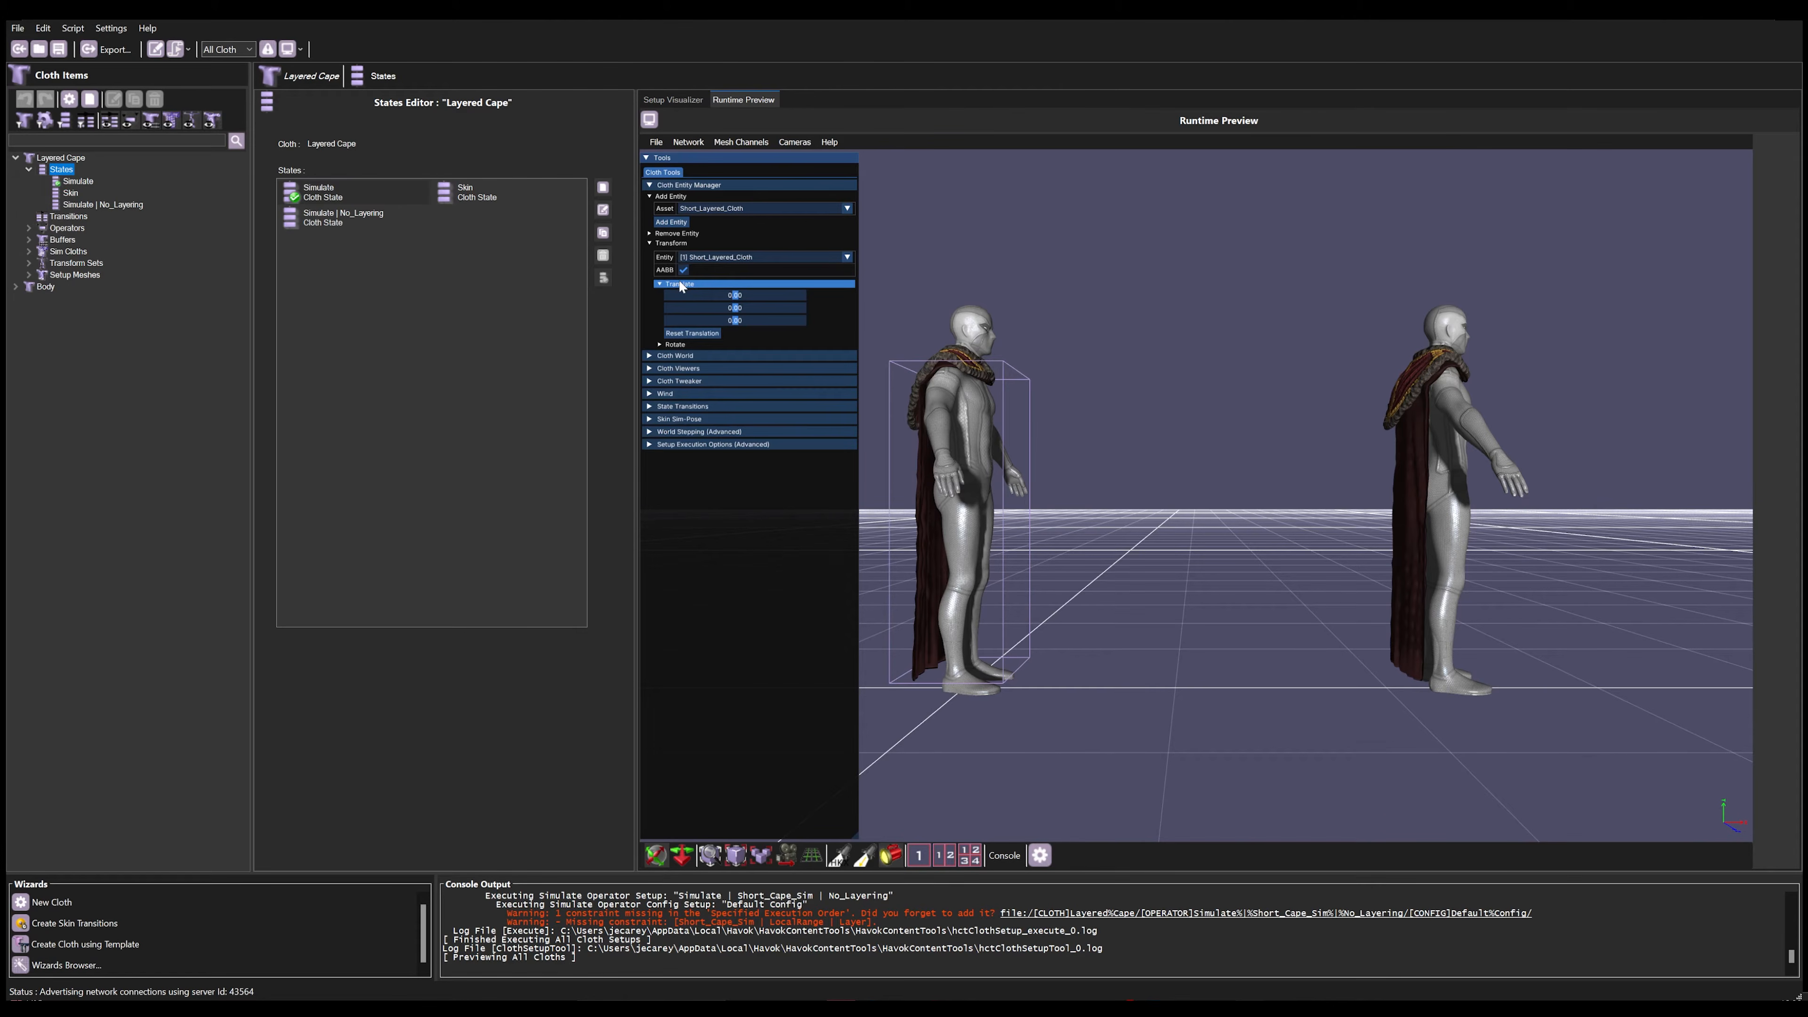
click(676, 345)
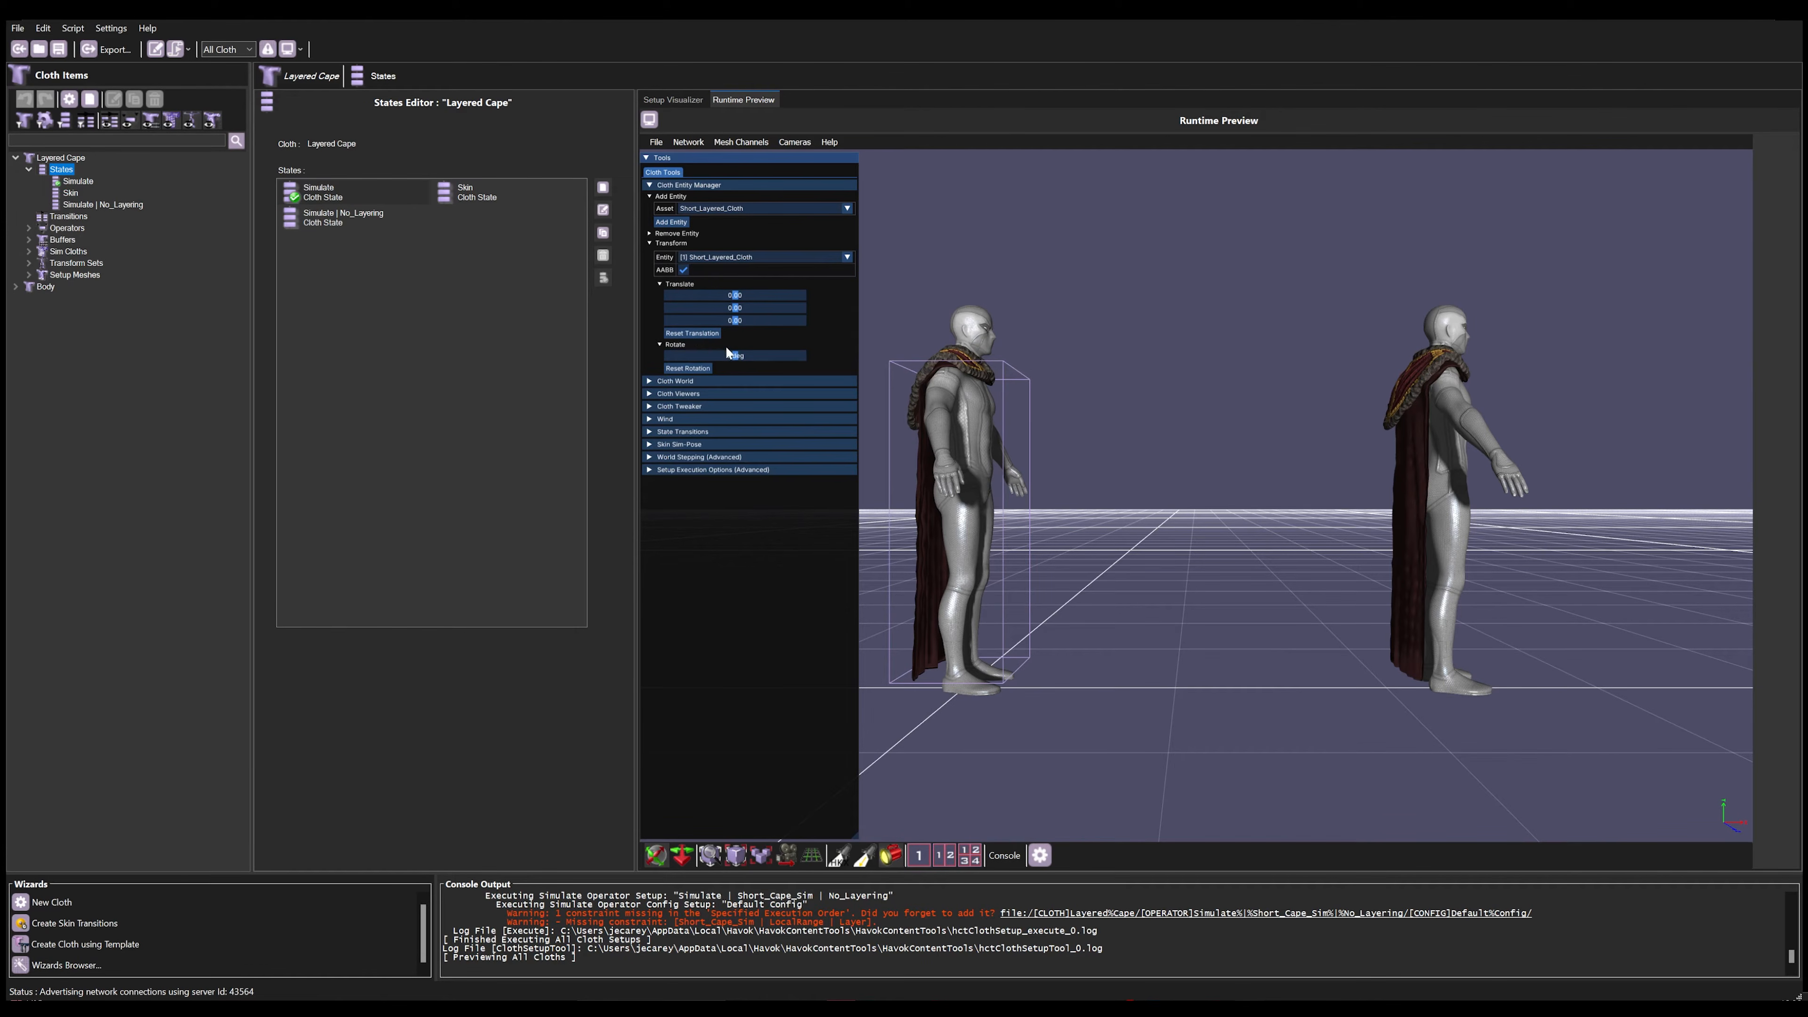
drag(726, 348, 757, 356)
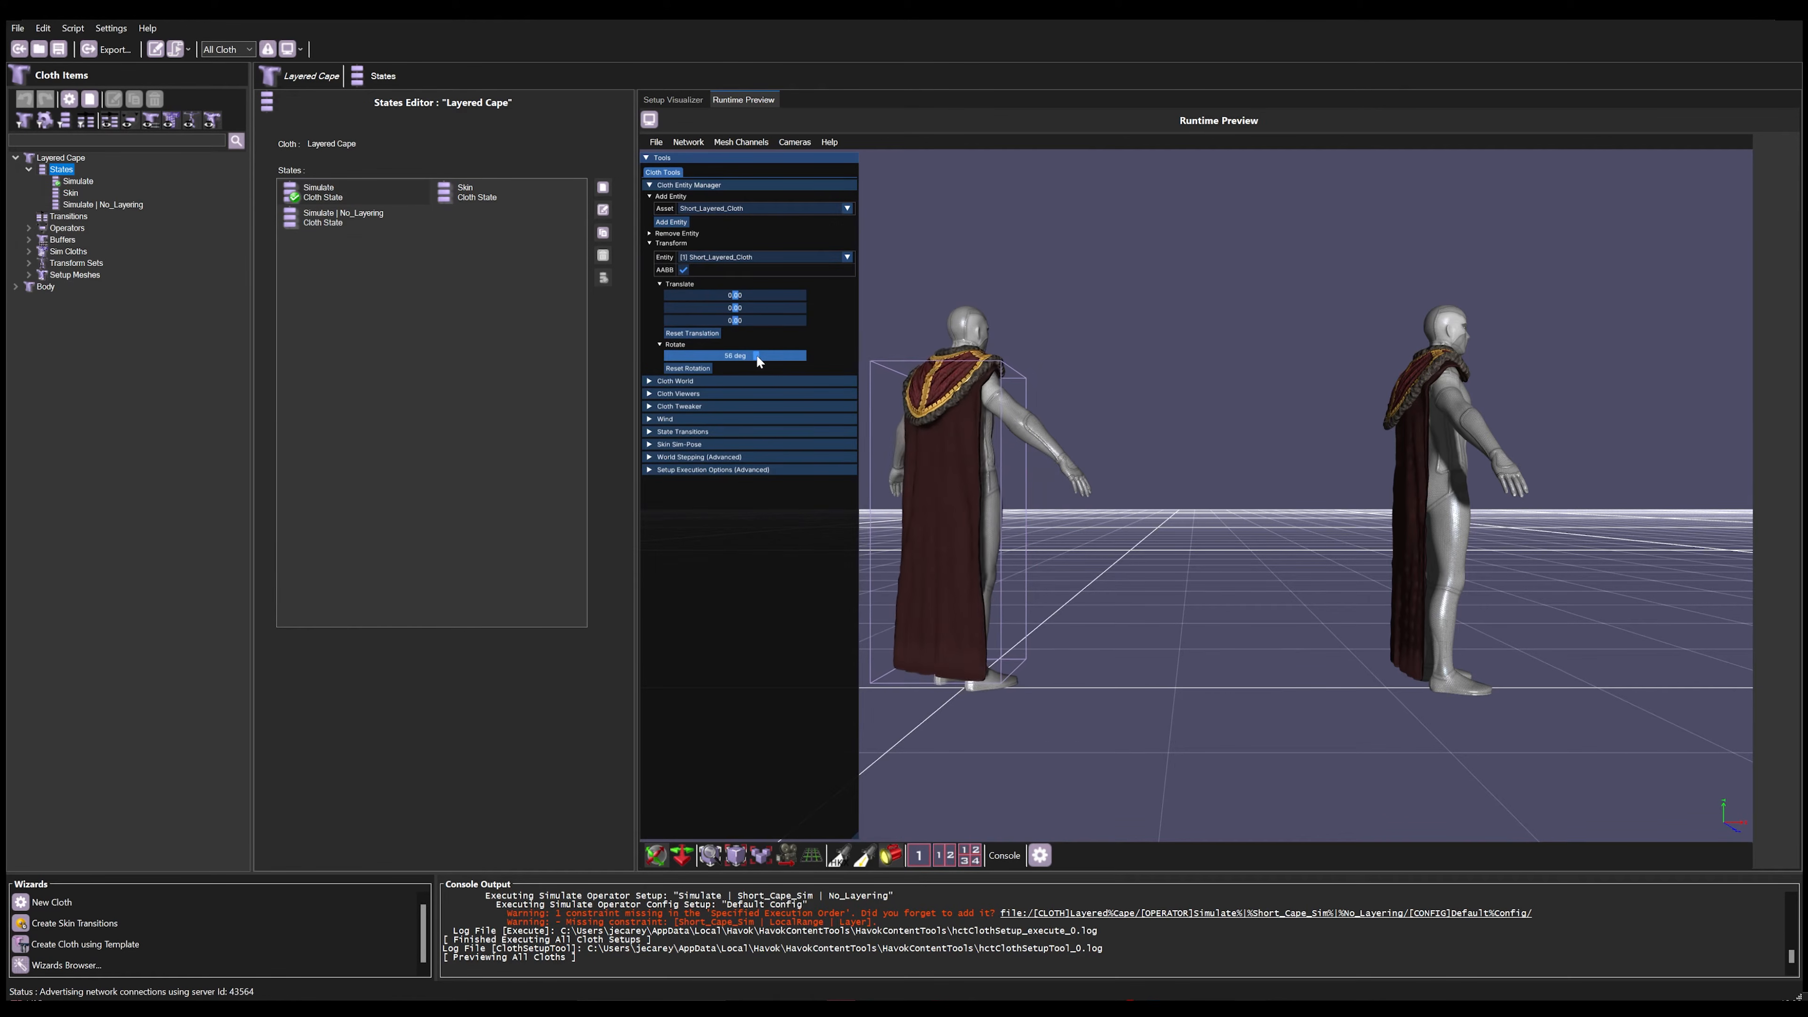
drag(736, 296, 745, 302)
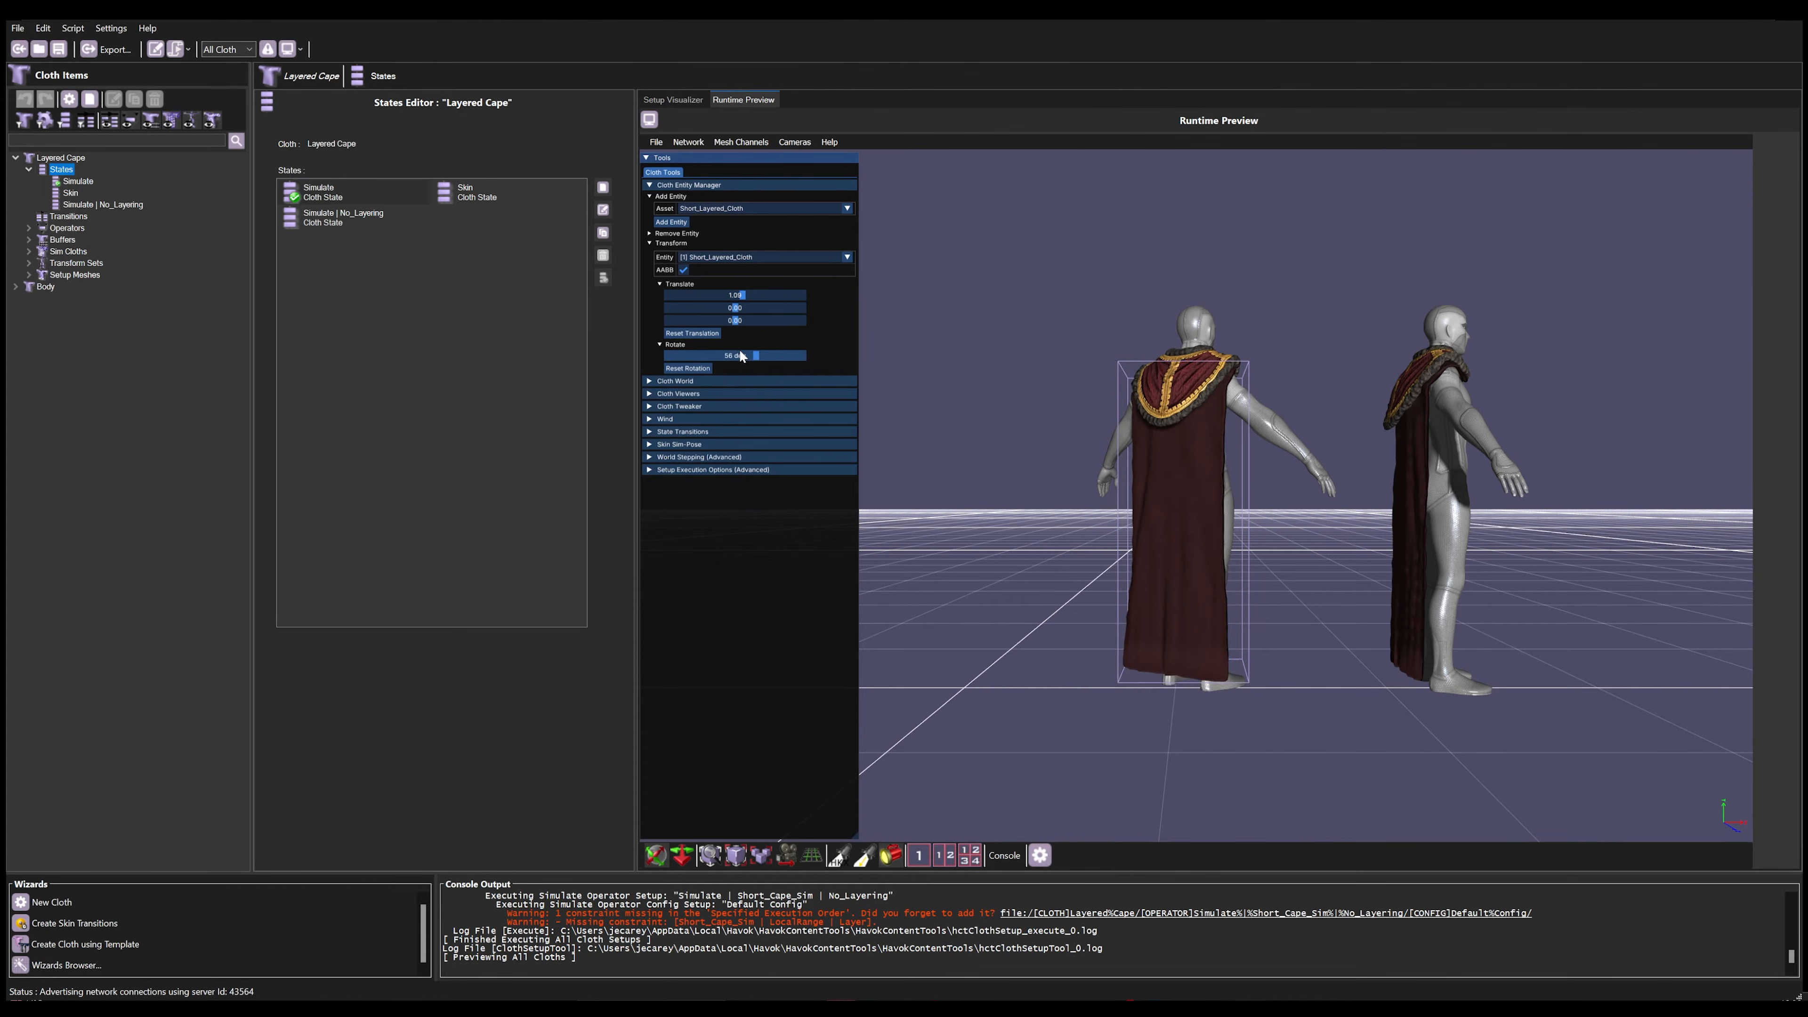
Step: Rotate the second Short_Layered_Cloth entity about 58 degrees and collapse the Cloth Entity Manager
click(847, 258)
click(833, 277)
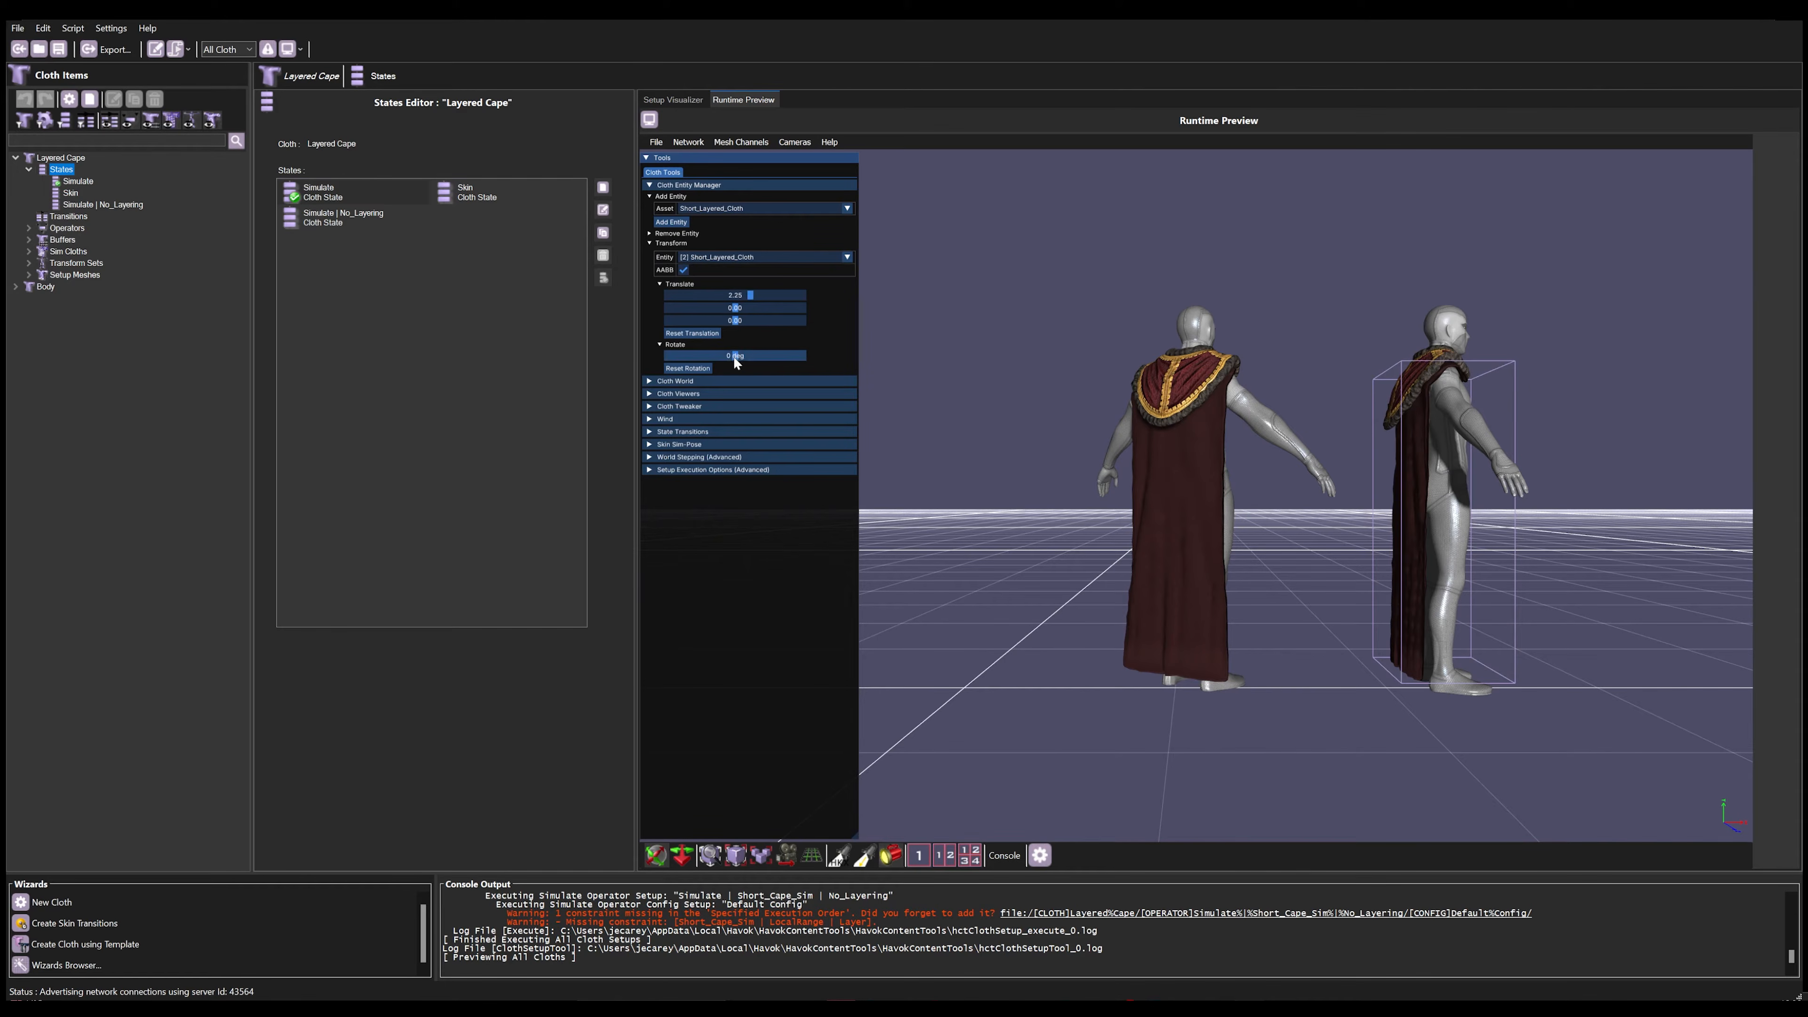
drag(736, 359, 755, 356)
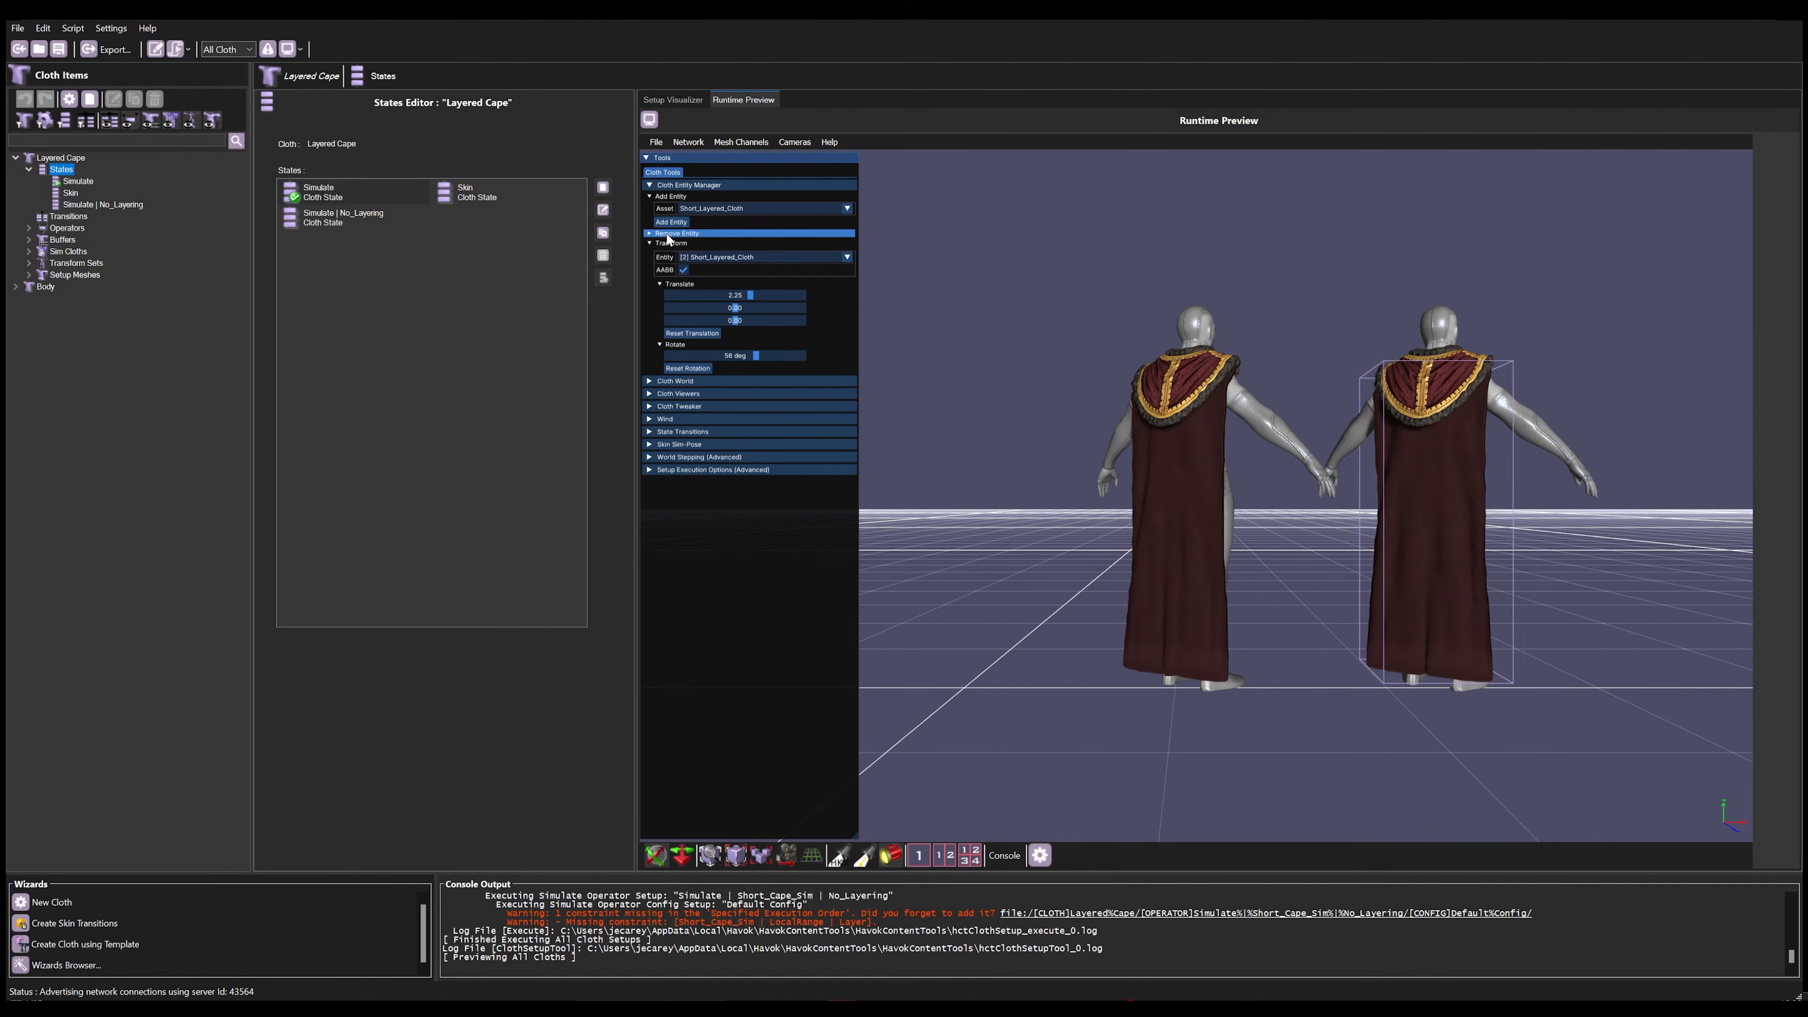
click(653, 185)
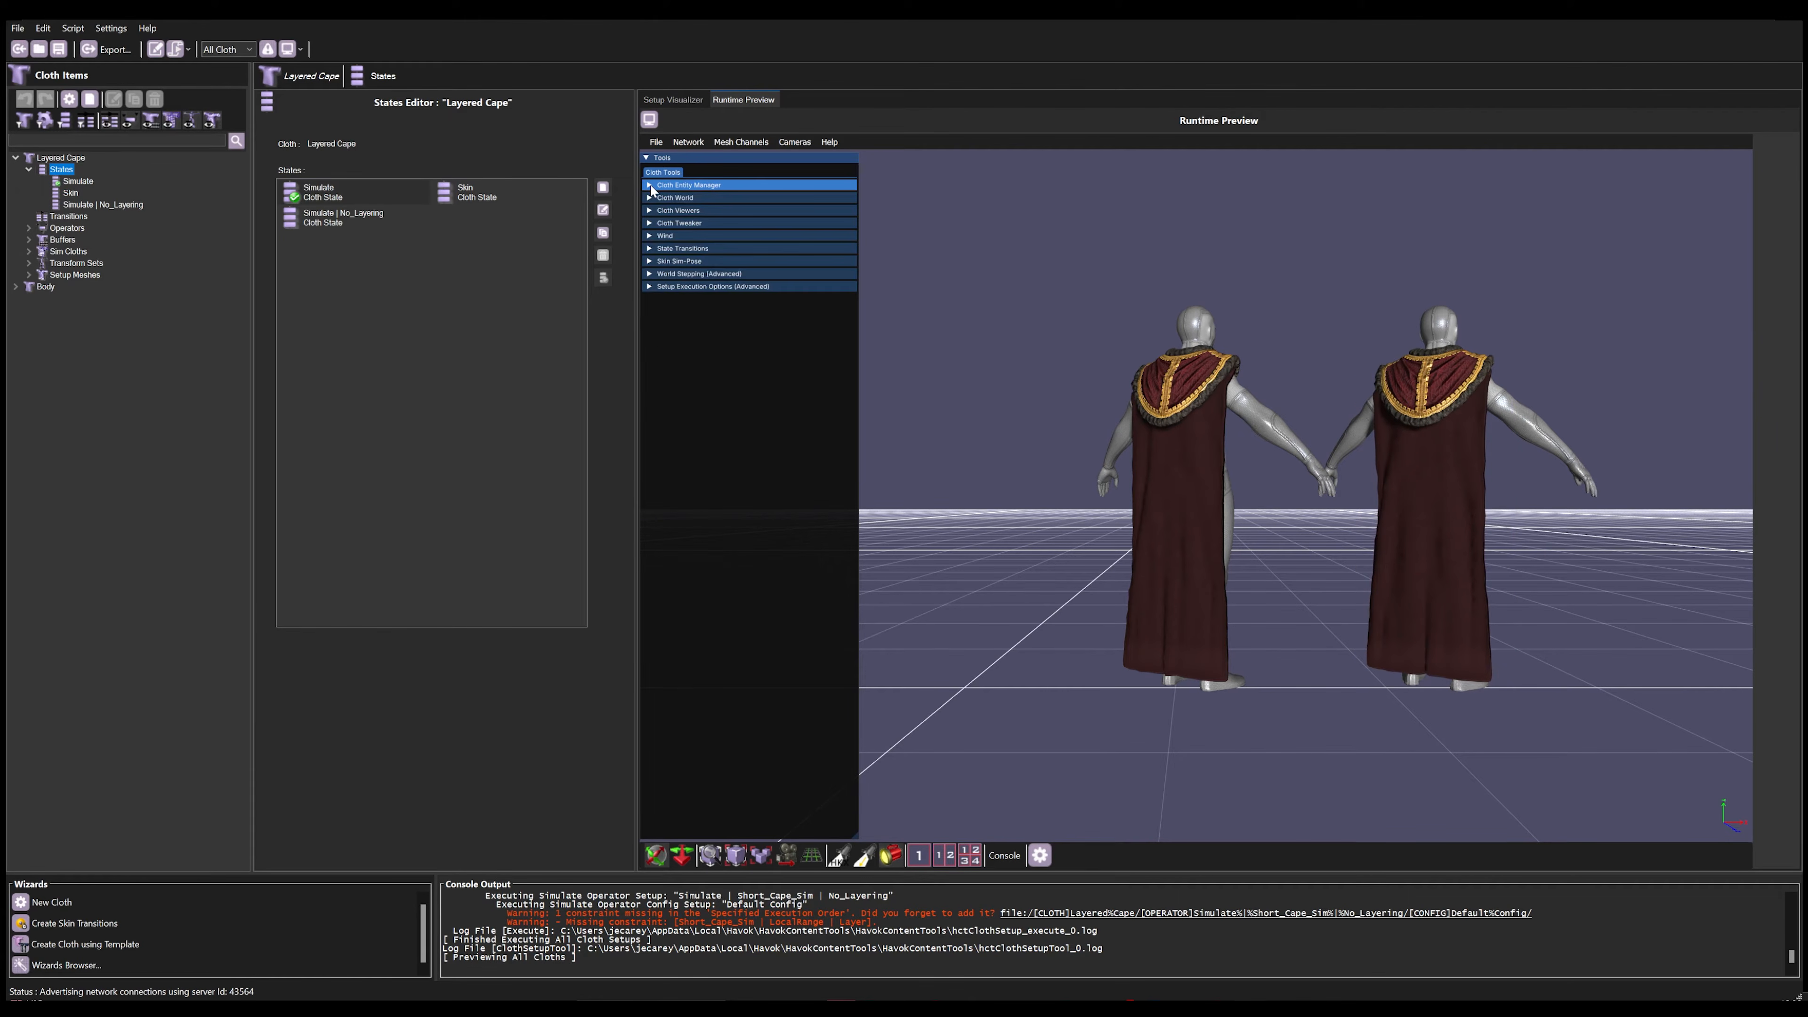
Step: Choose Short_Cape_Sim | SimCloth as the Cloth Tweaker's sim cloth and toggle its AABB on and off
click(653, 222)
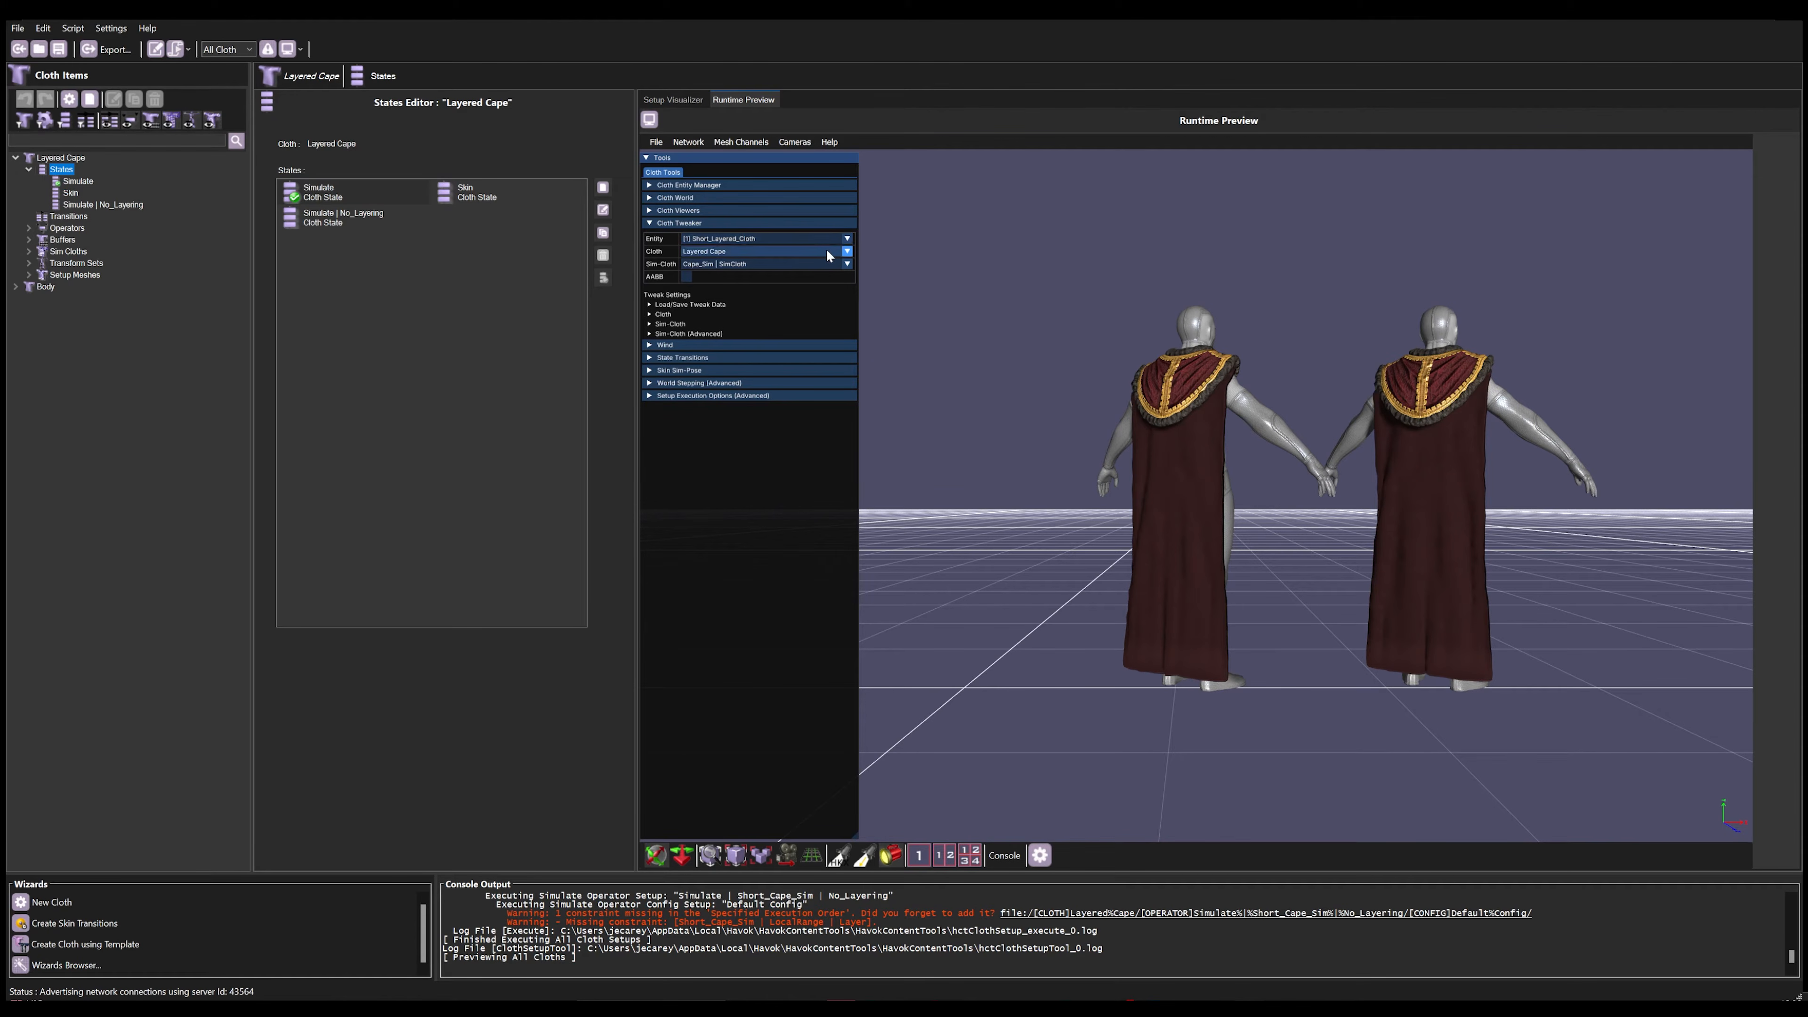
click(847, 265)
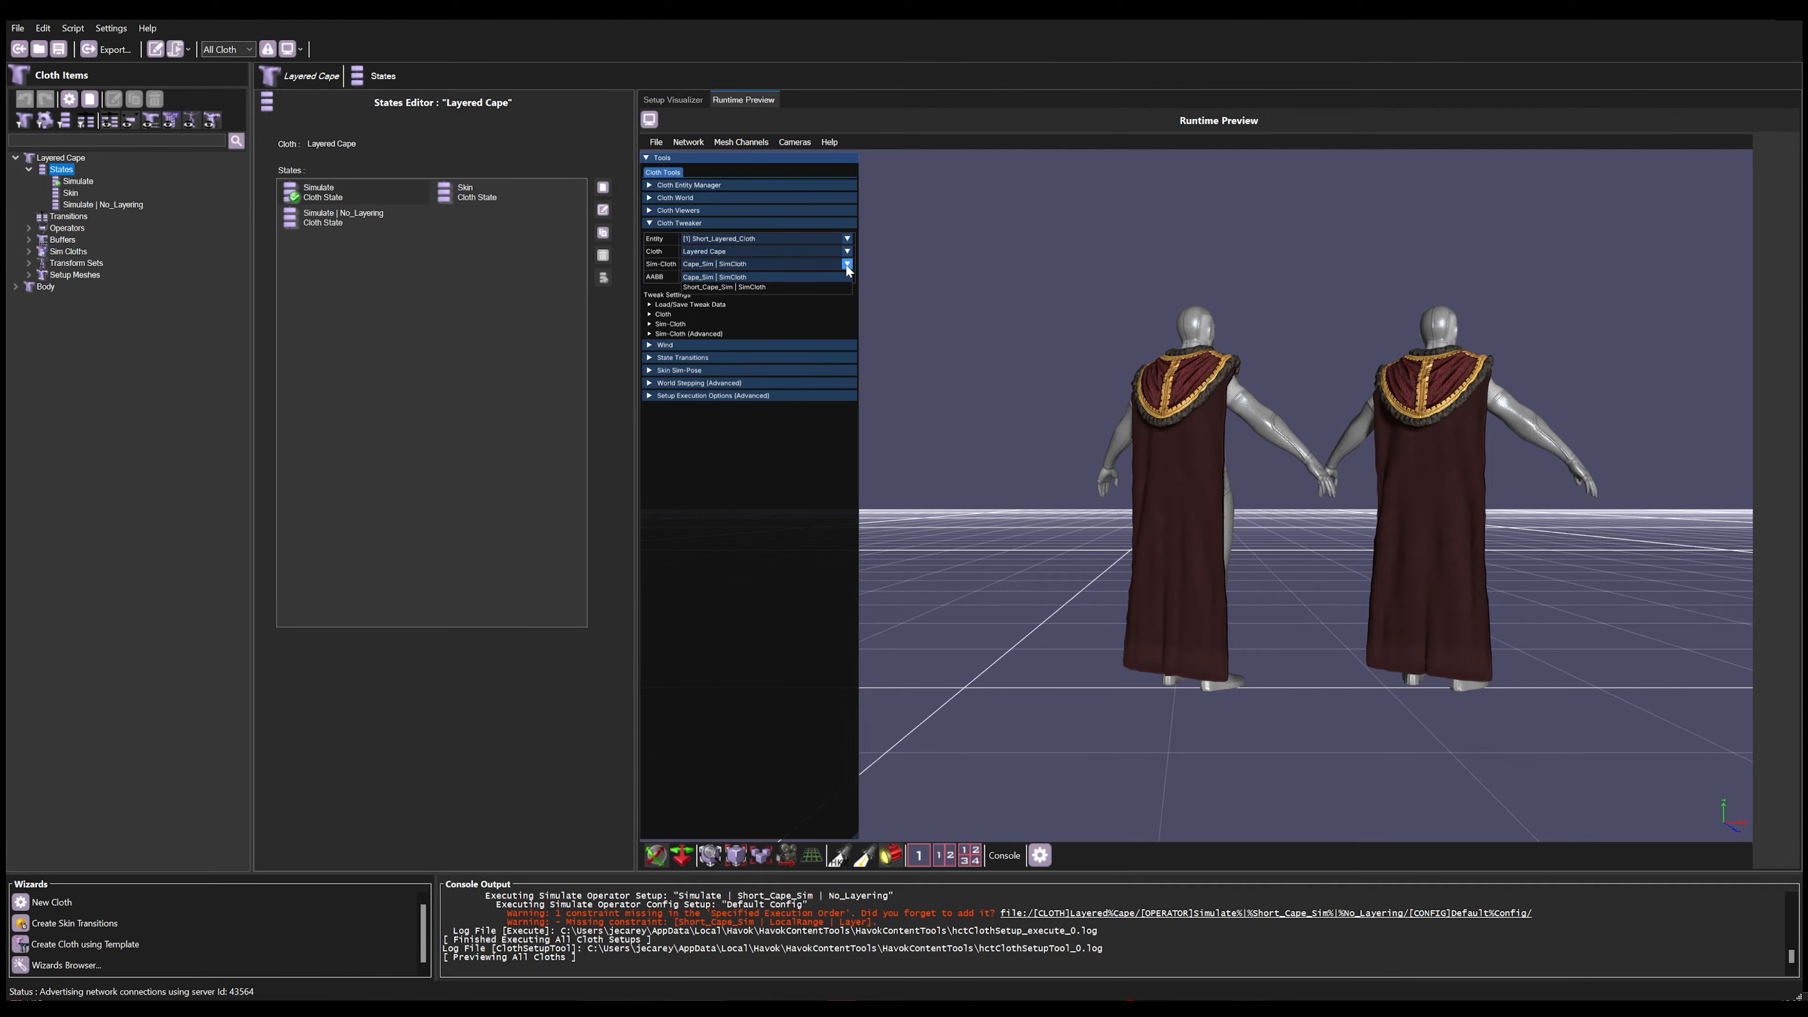
click(848, 267)
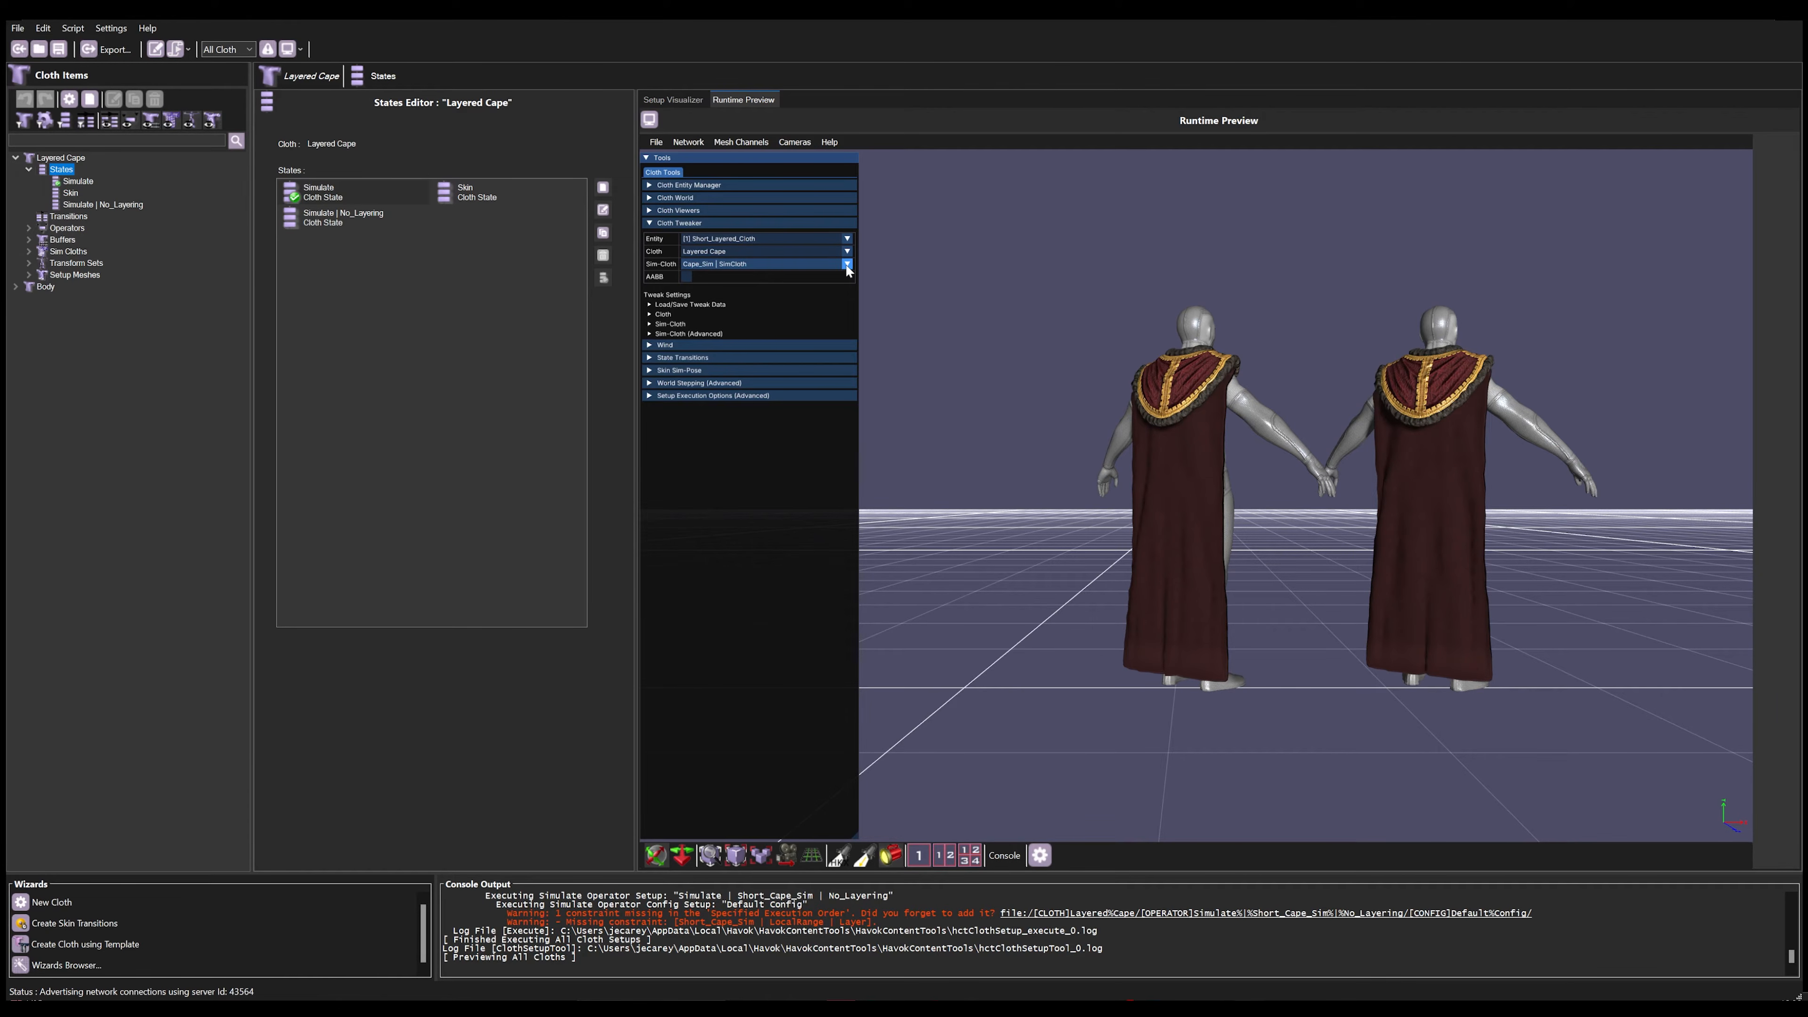
click(847, 265)
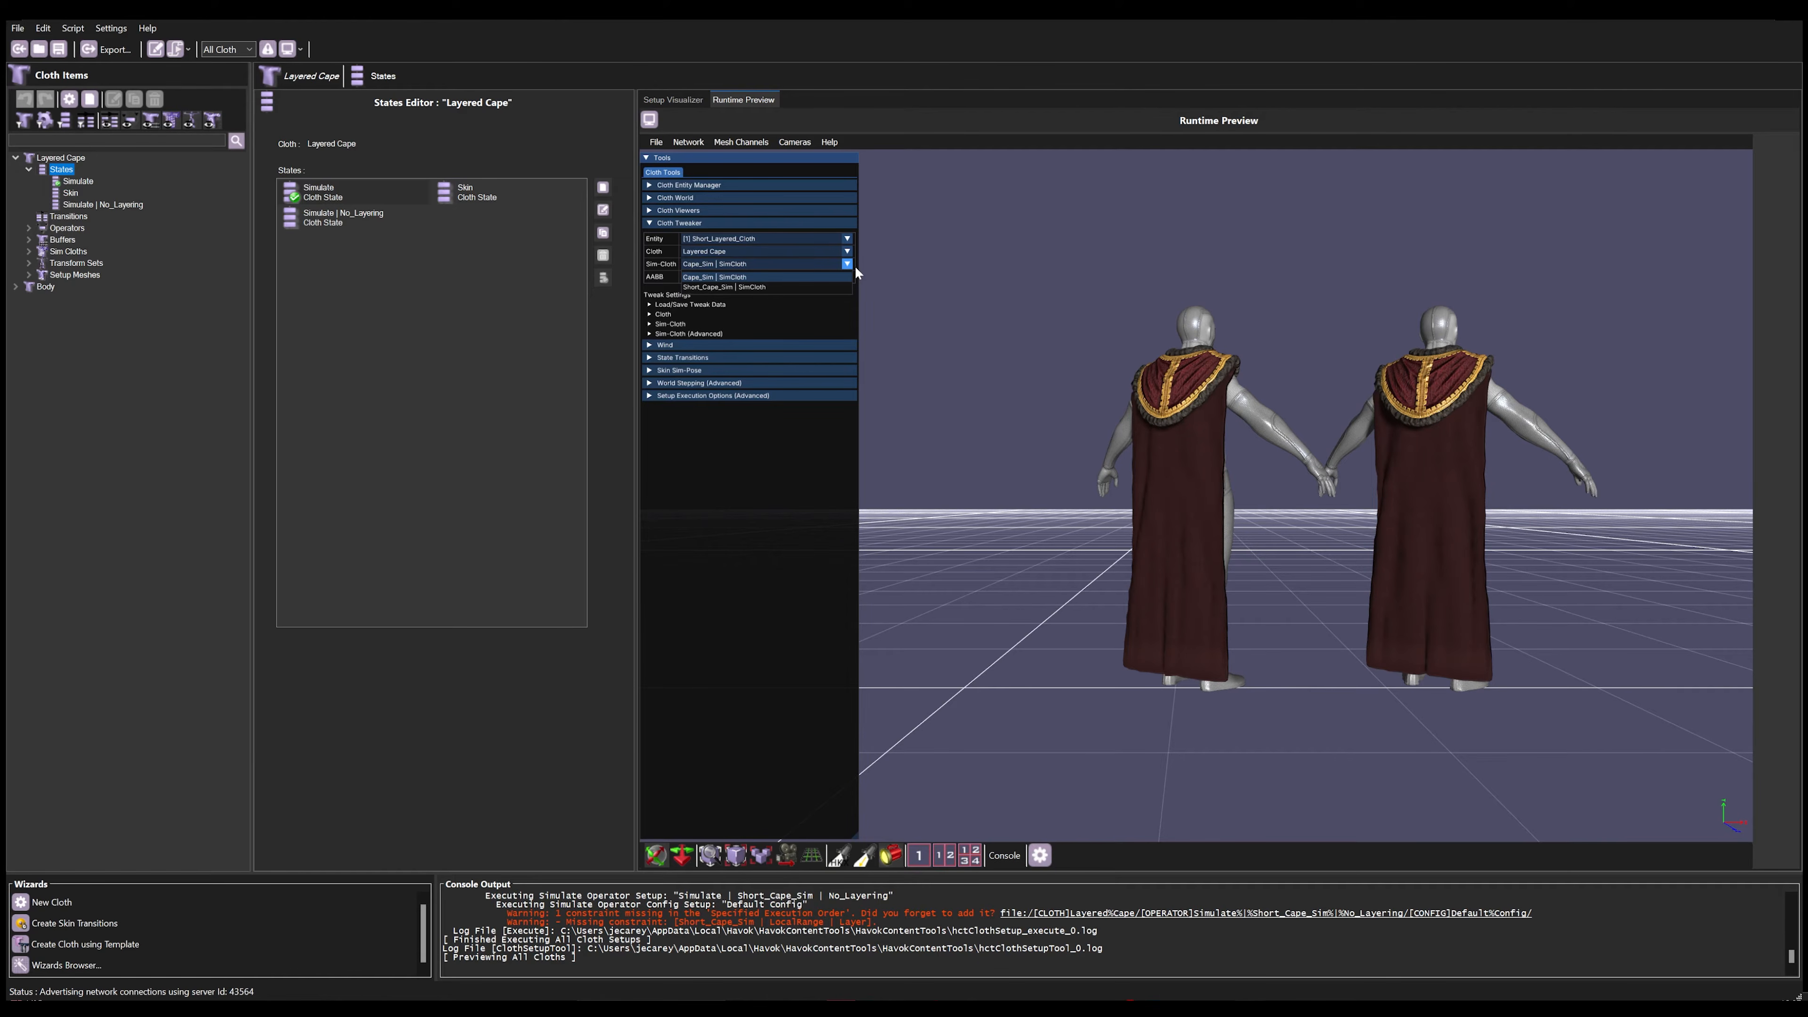
click(823, 287)
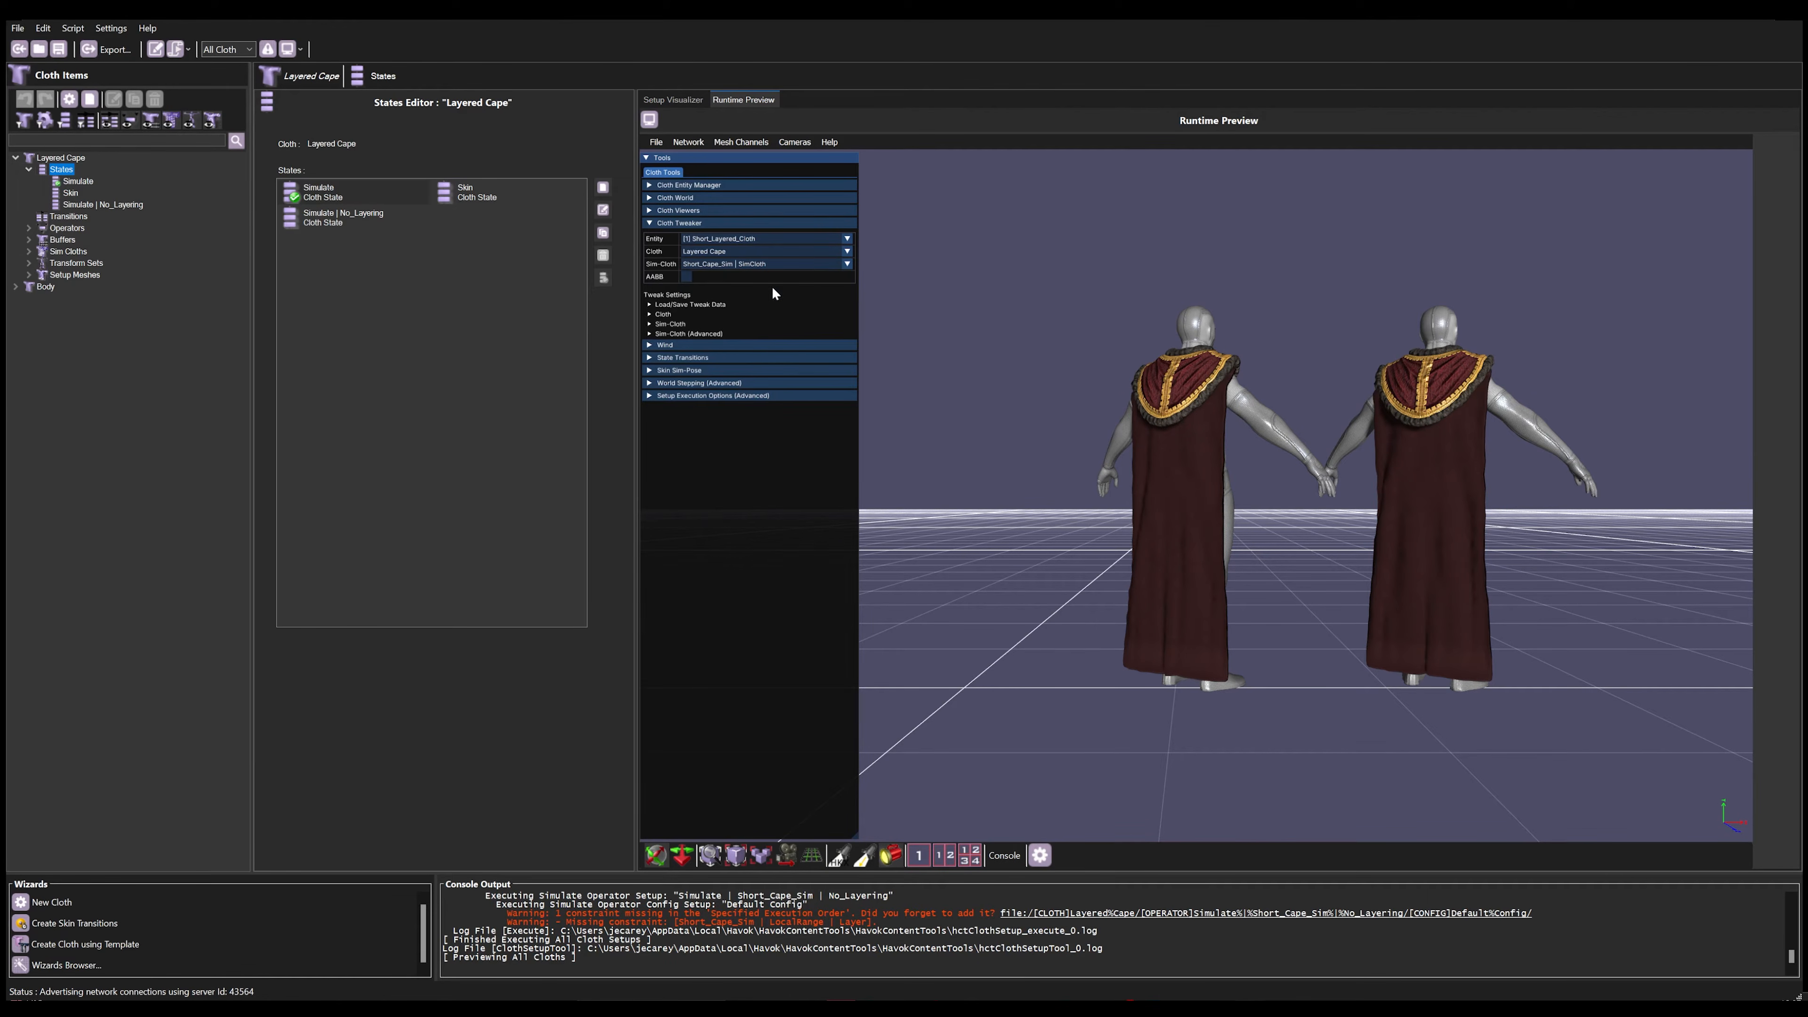
click(686, 276)
click(686, 276)
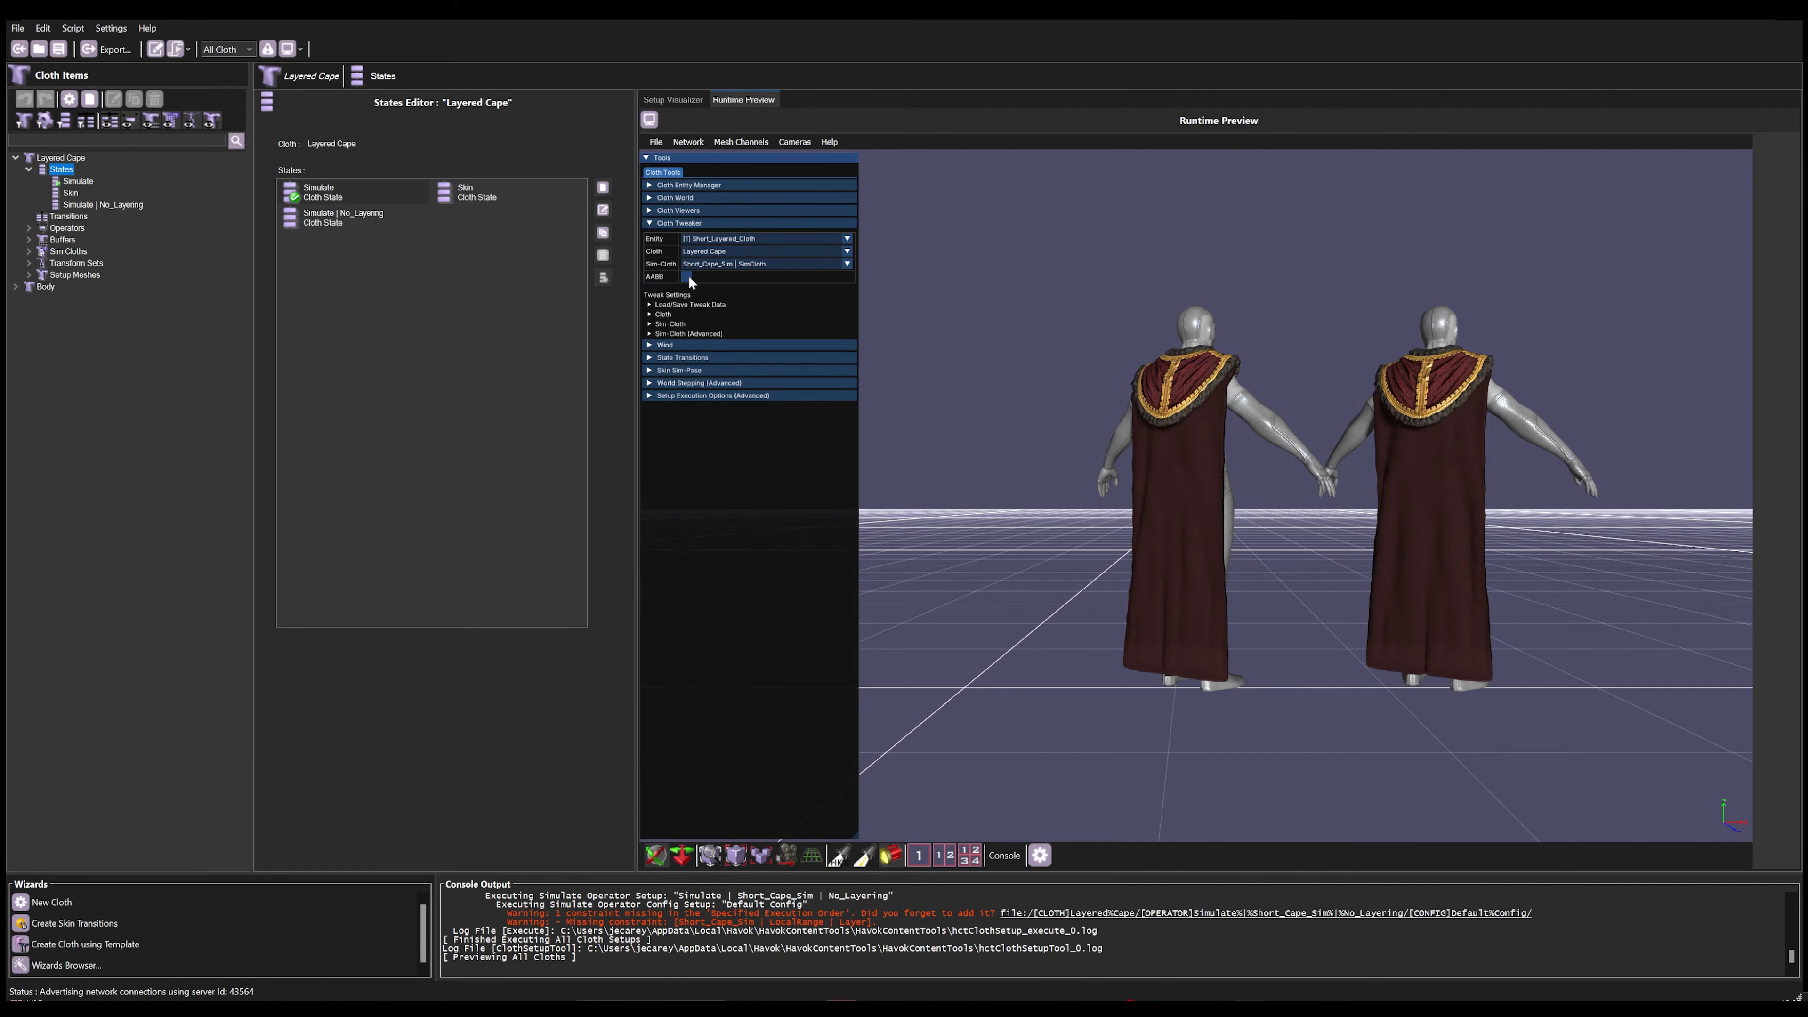
Step: Expand the Sim Cloth simulation tweak settings and try adjusting the short cape's Gravity Scale
click(673, 323)
click(679, 334)
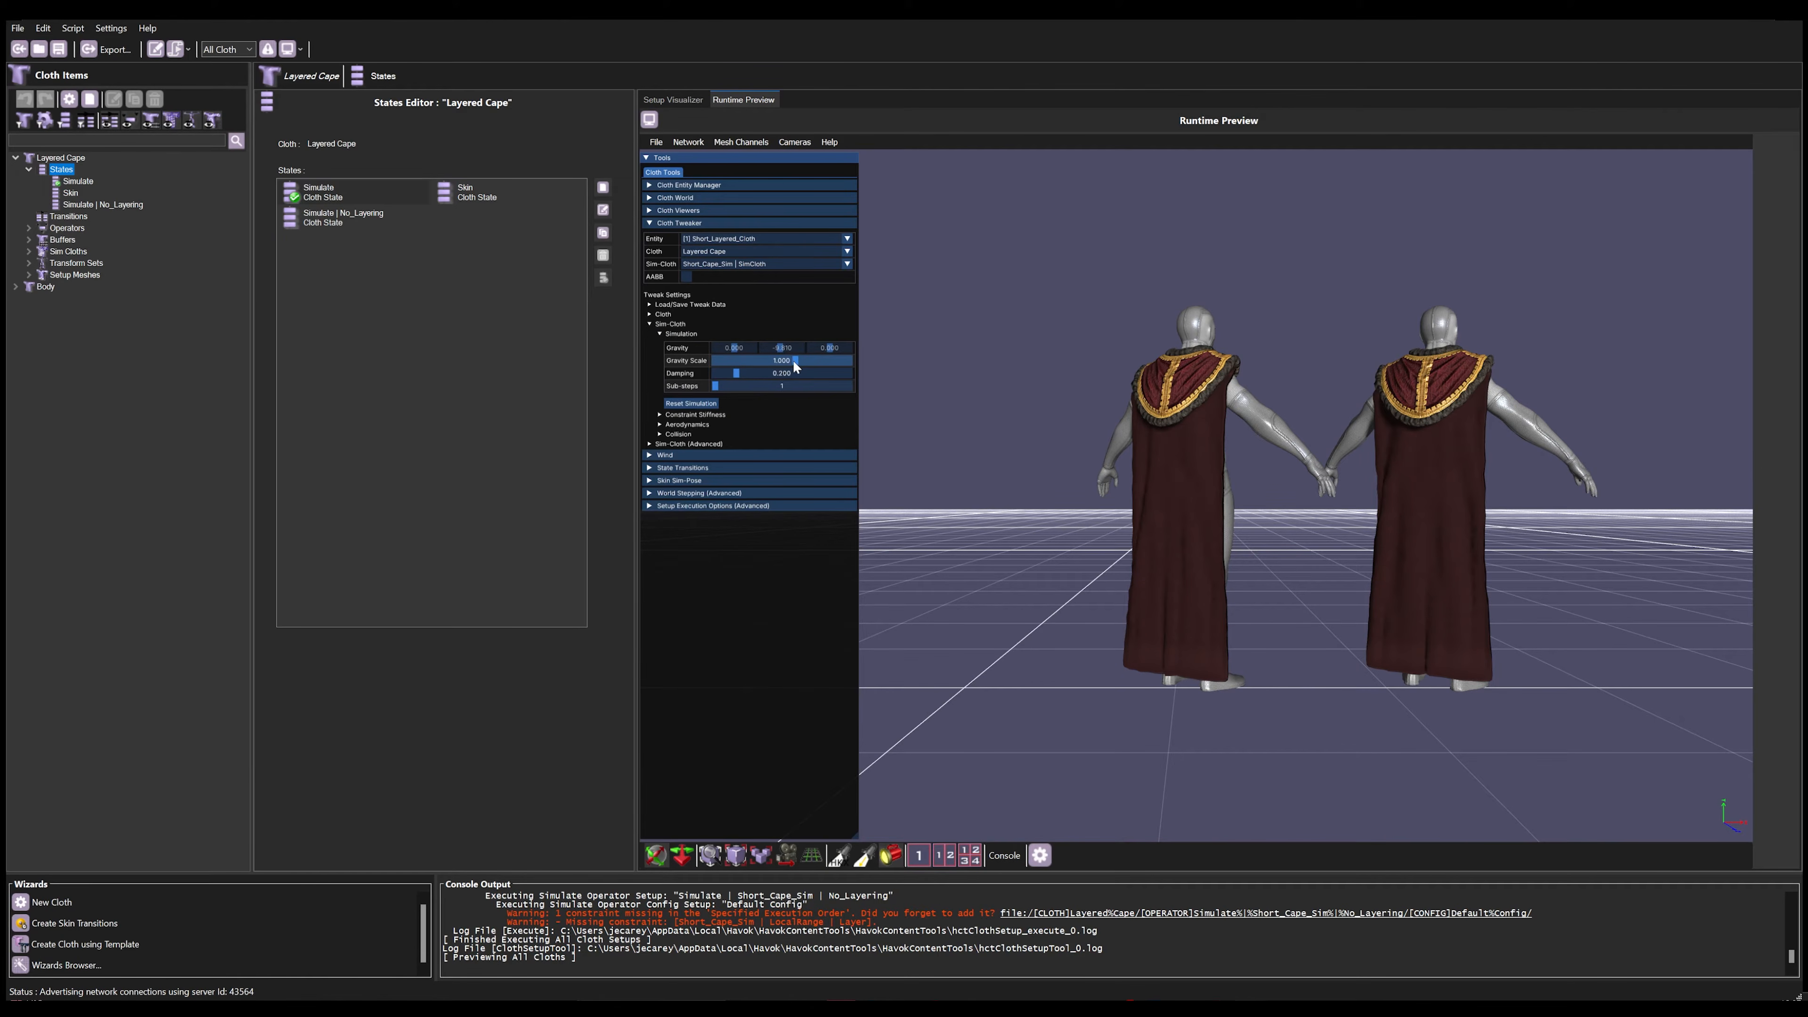
mouse_move(794, 363)
mouse_down()
mouse_move(739, 364)
mouse_move(796, 364)
mouse_up()
Step: Switch the tweaked sim cloth to Cape_Sim | SimCloth, try changing its simulation values, and reset them
click(825, 263)
click(829, 277)
drag(794, 360, 760, 385)
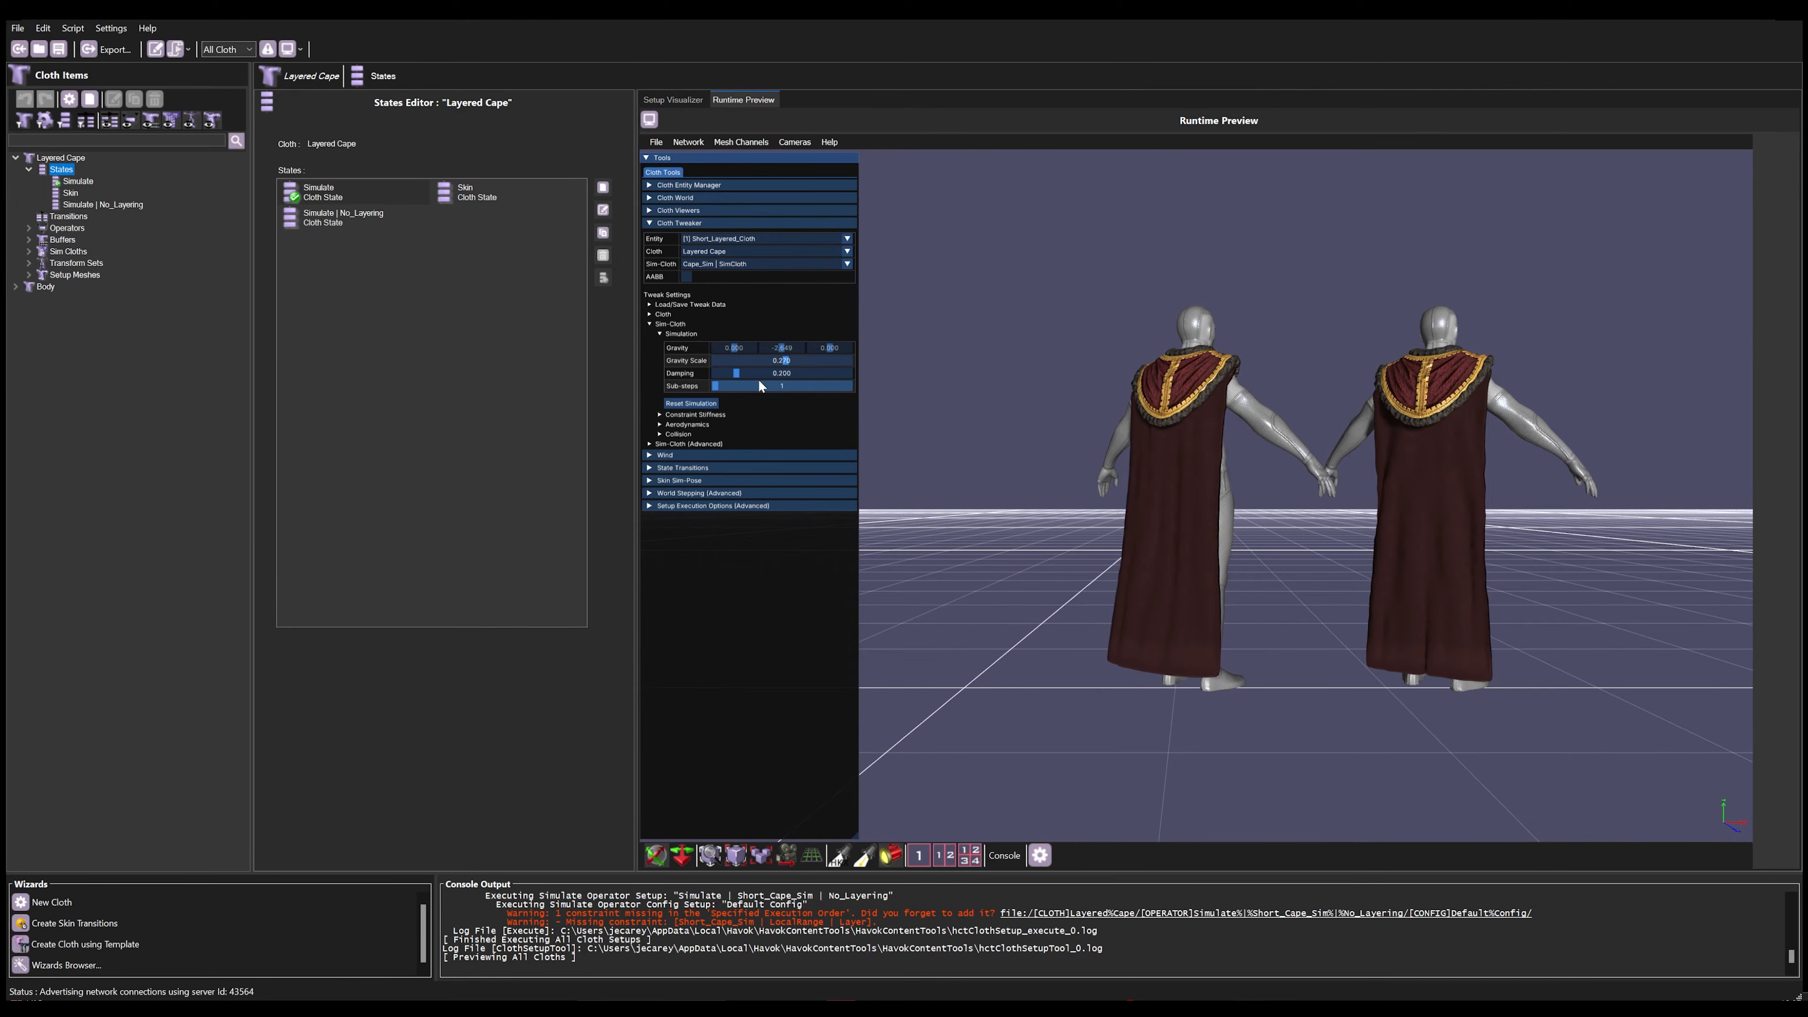
click(690, 403)
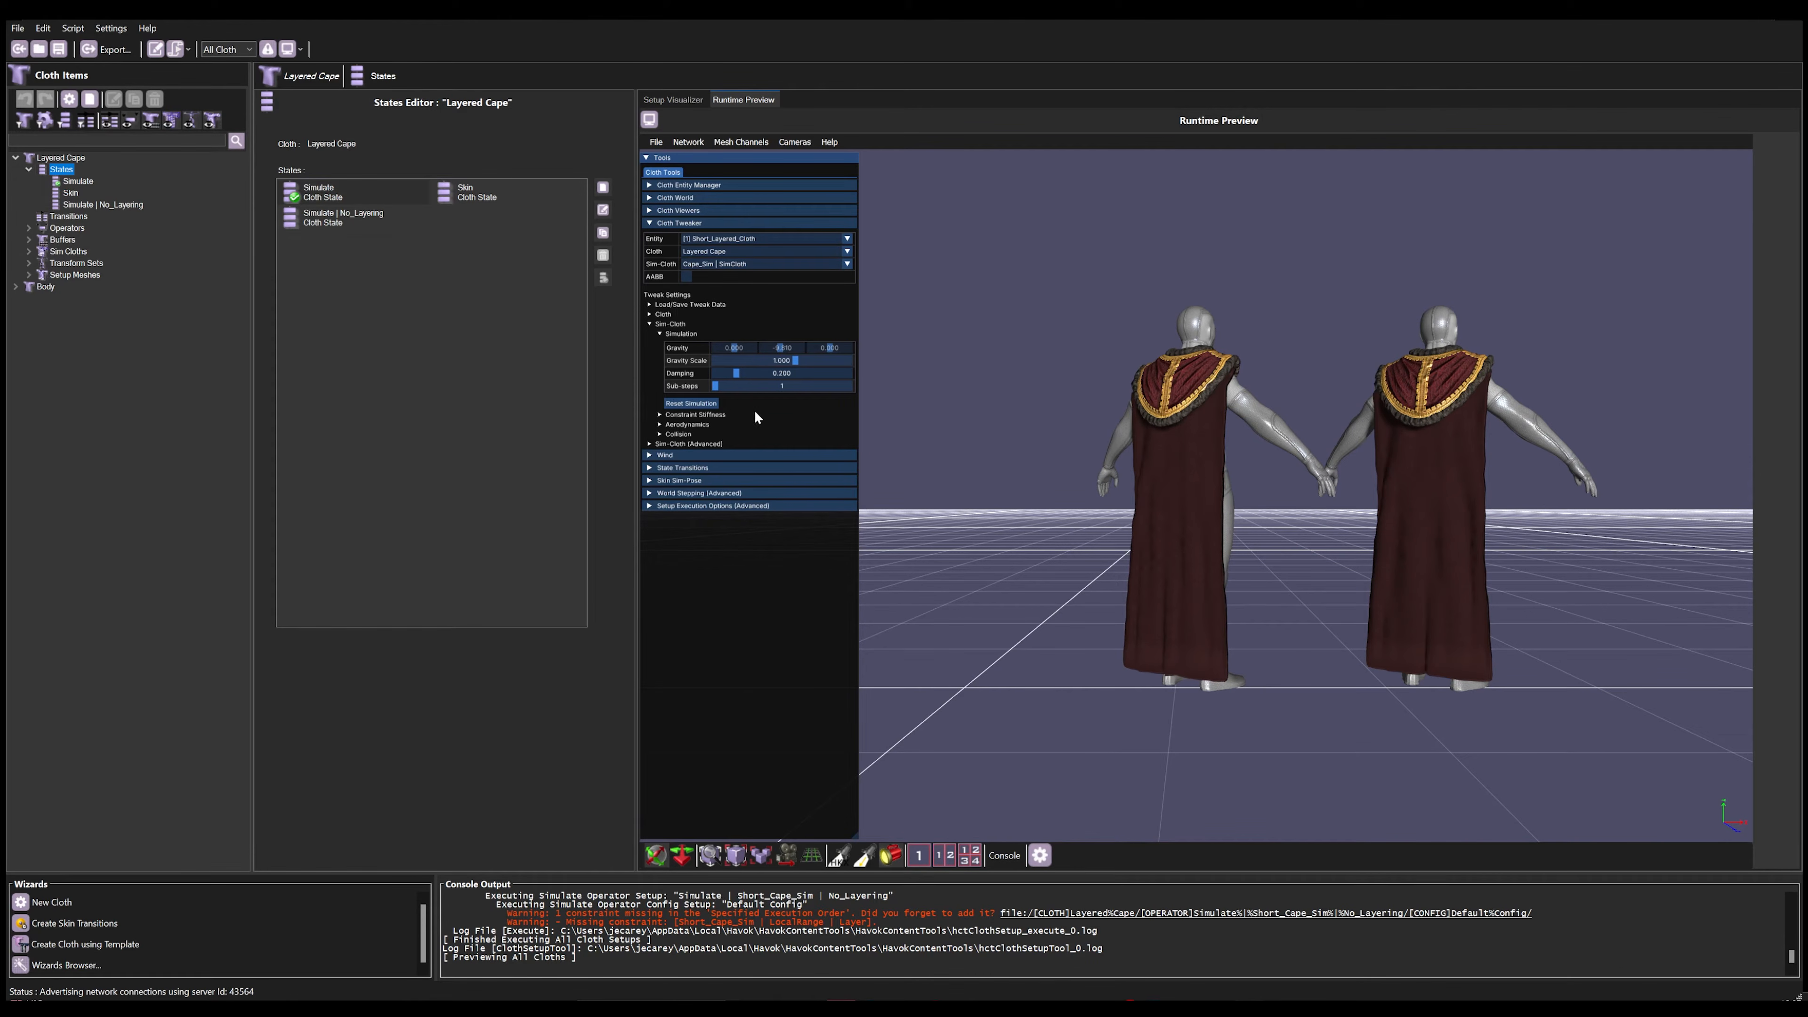
Step: Turn on aerodynamic wind and try a different wind direction and maximum speed in its properties
click(650, 456)
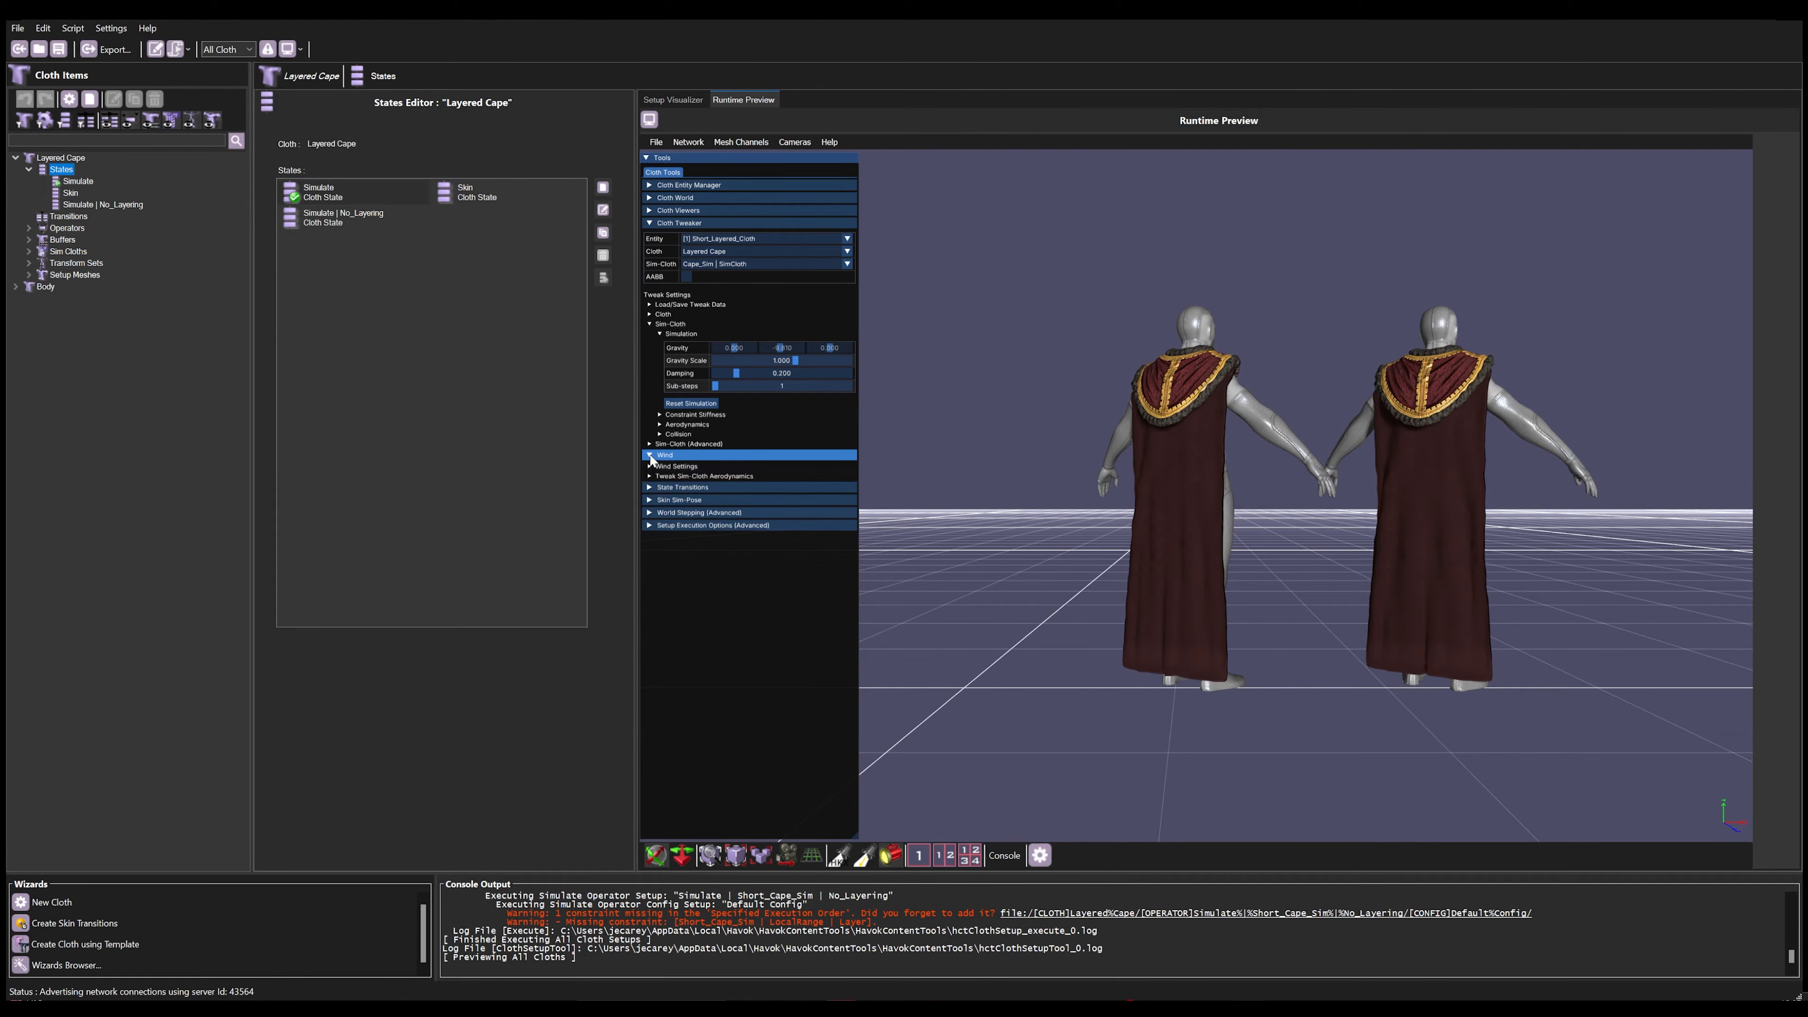
click(650, 465)
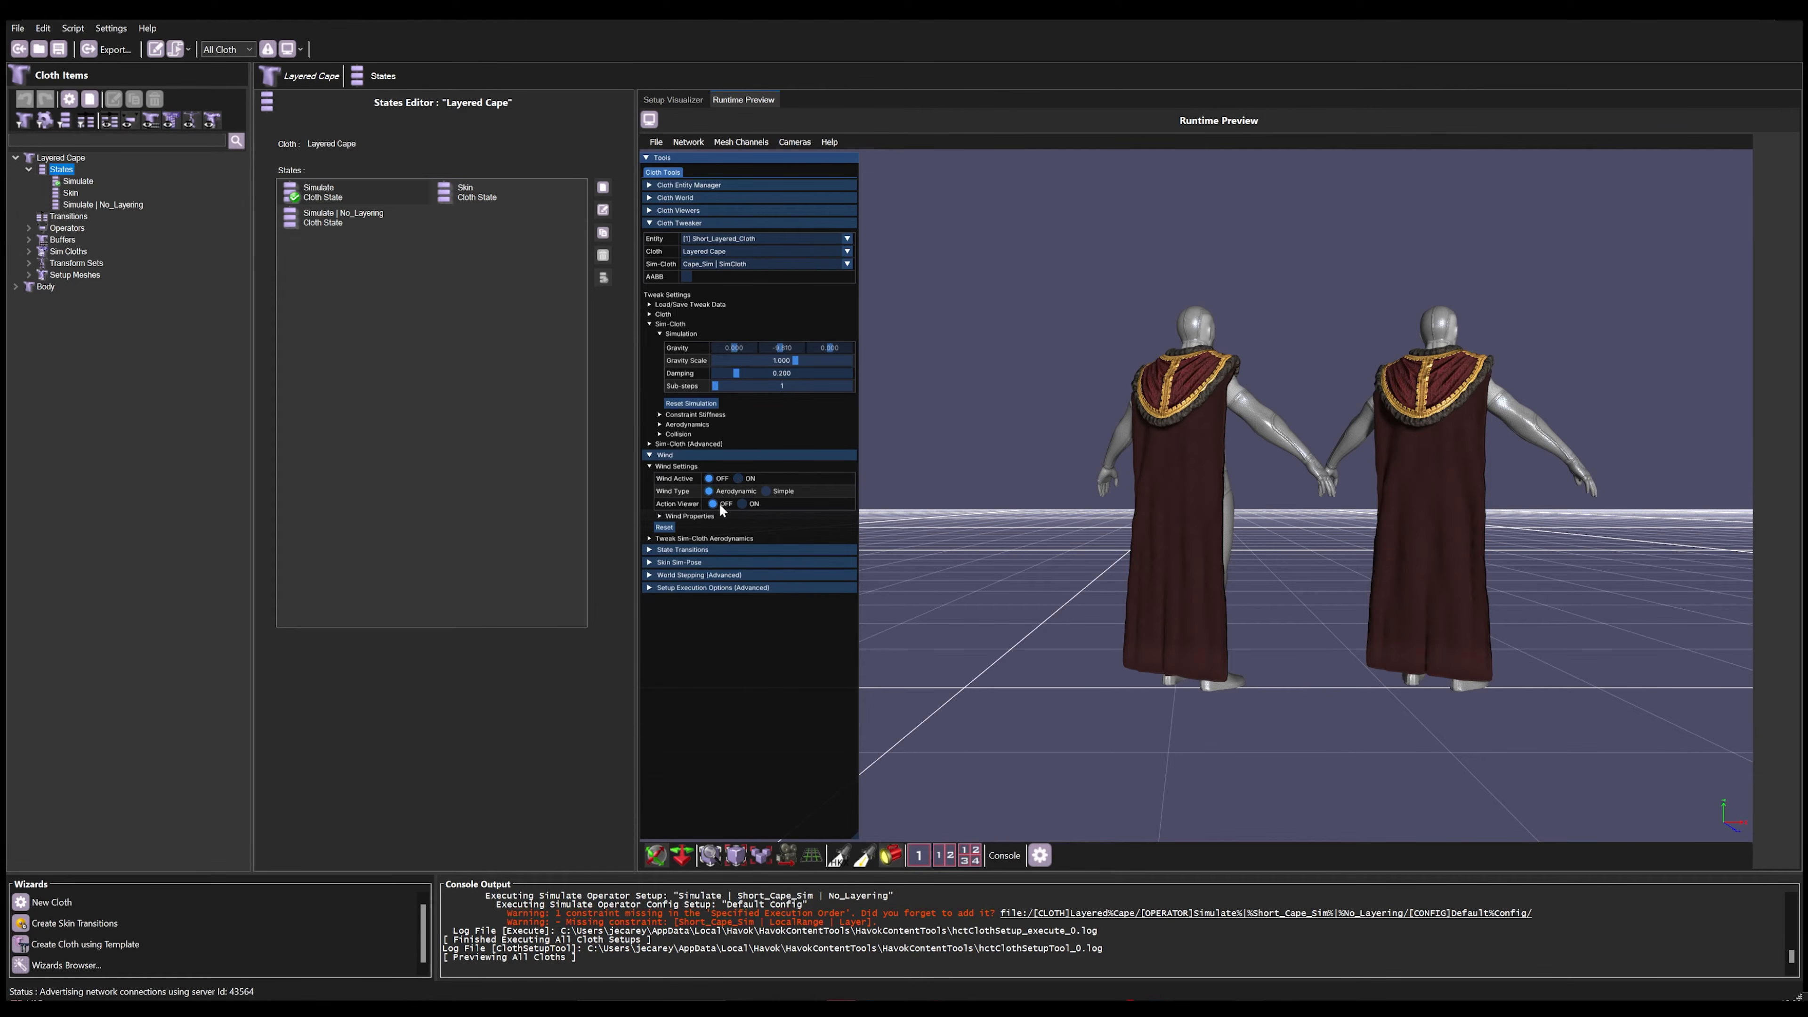
click(704, 516)
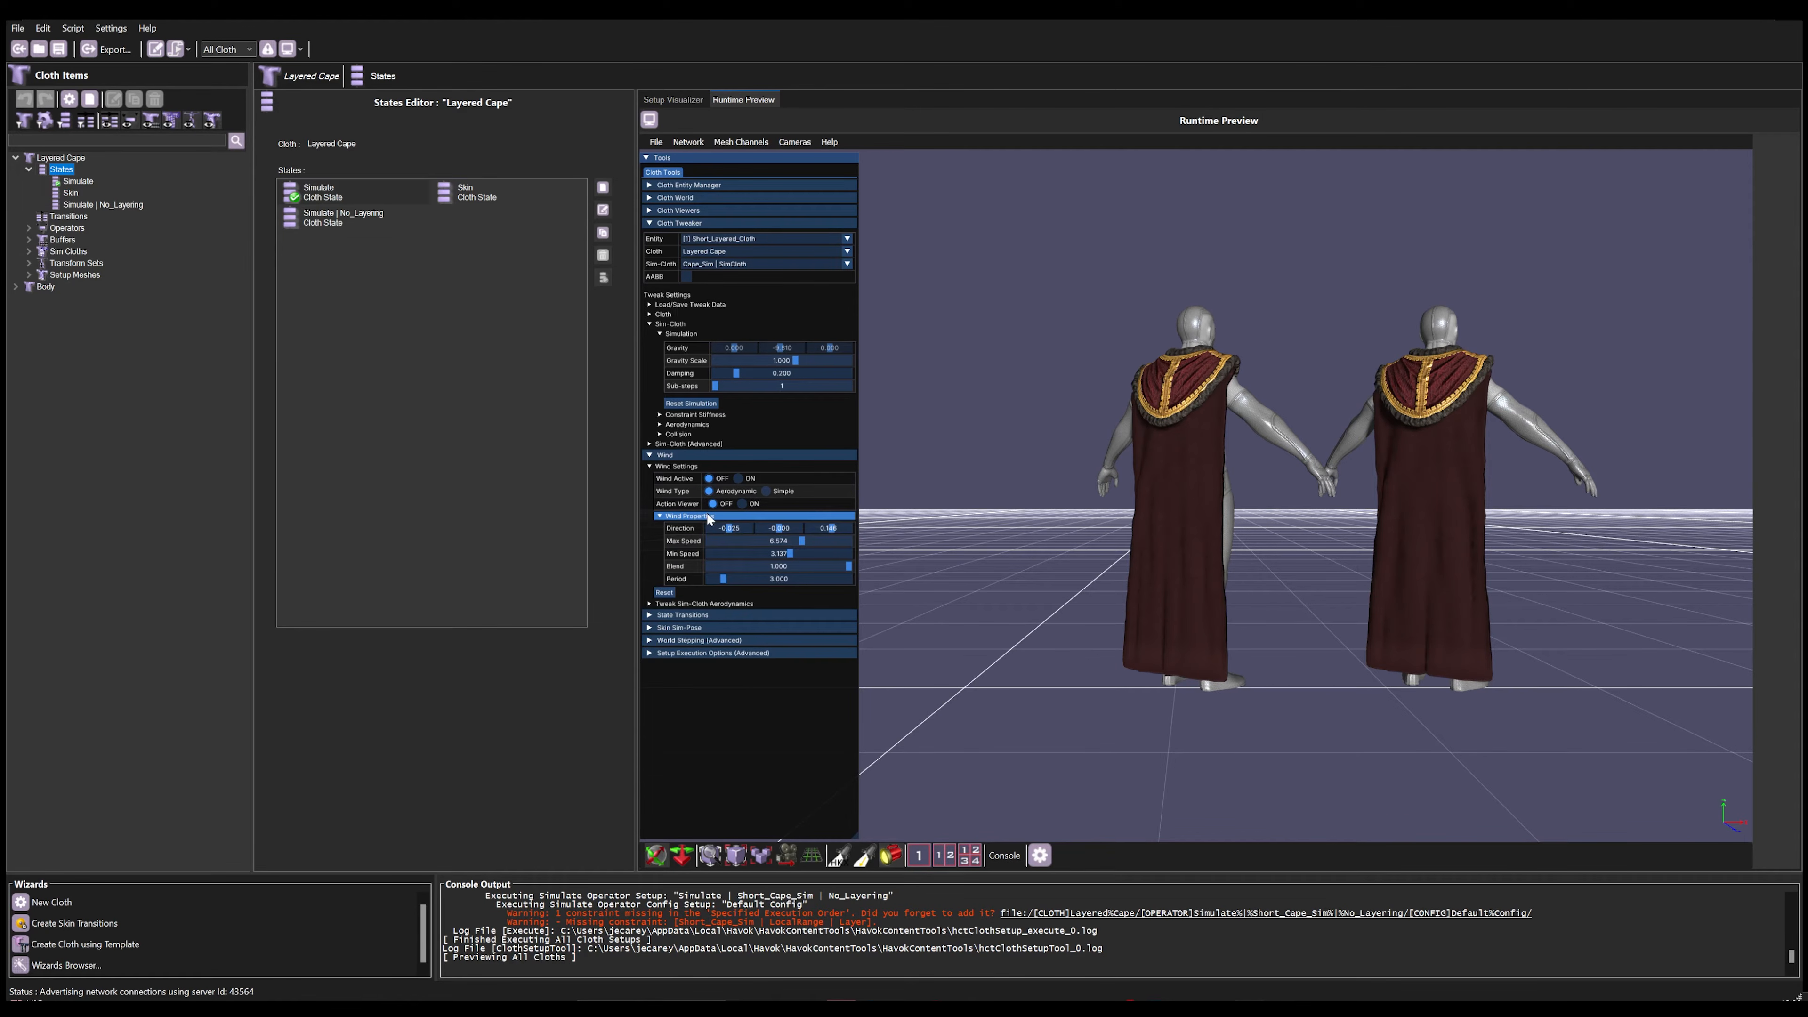
click(739, 478)
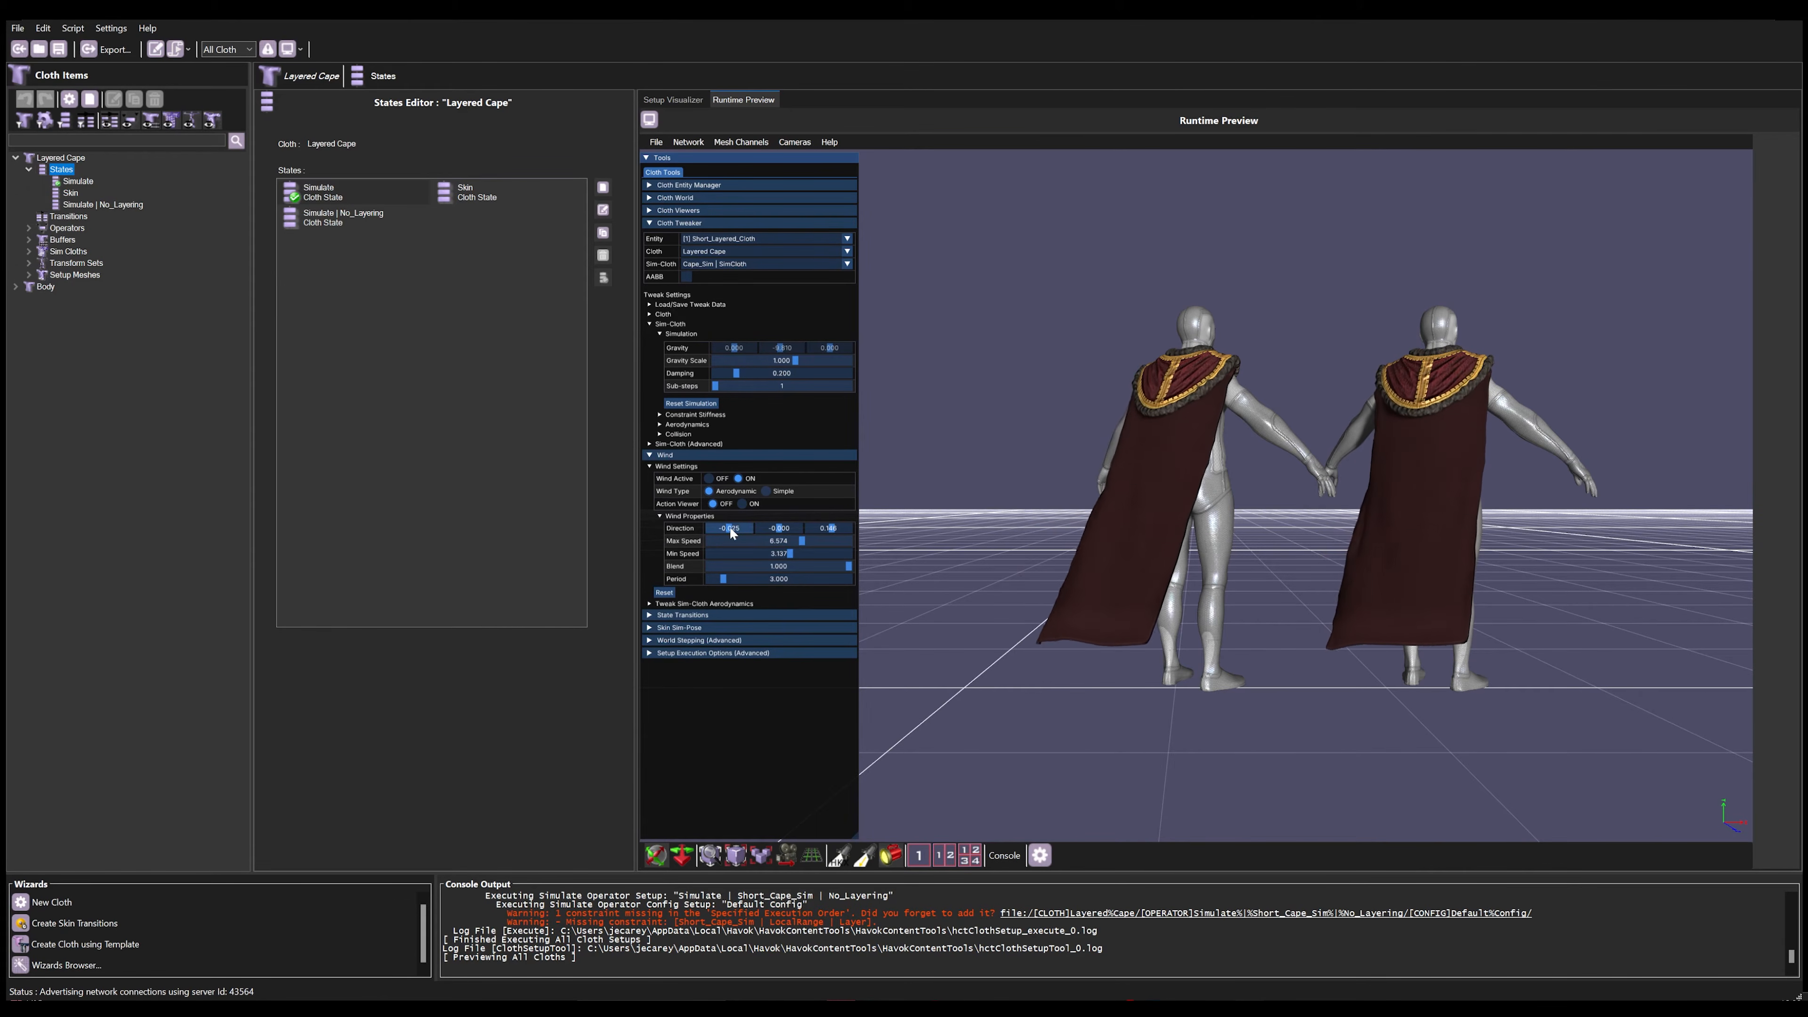
drag(734, 530, 791, 545)
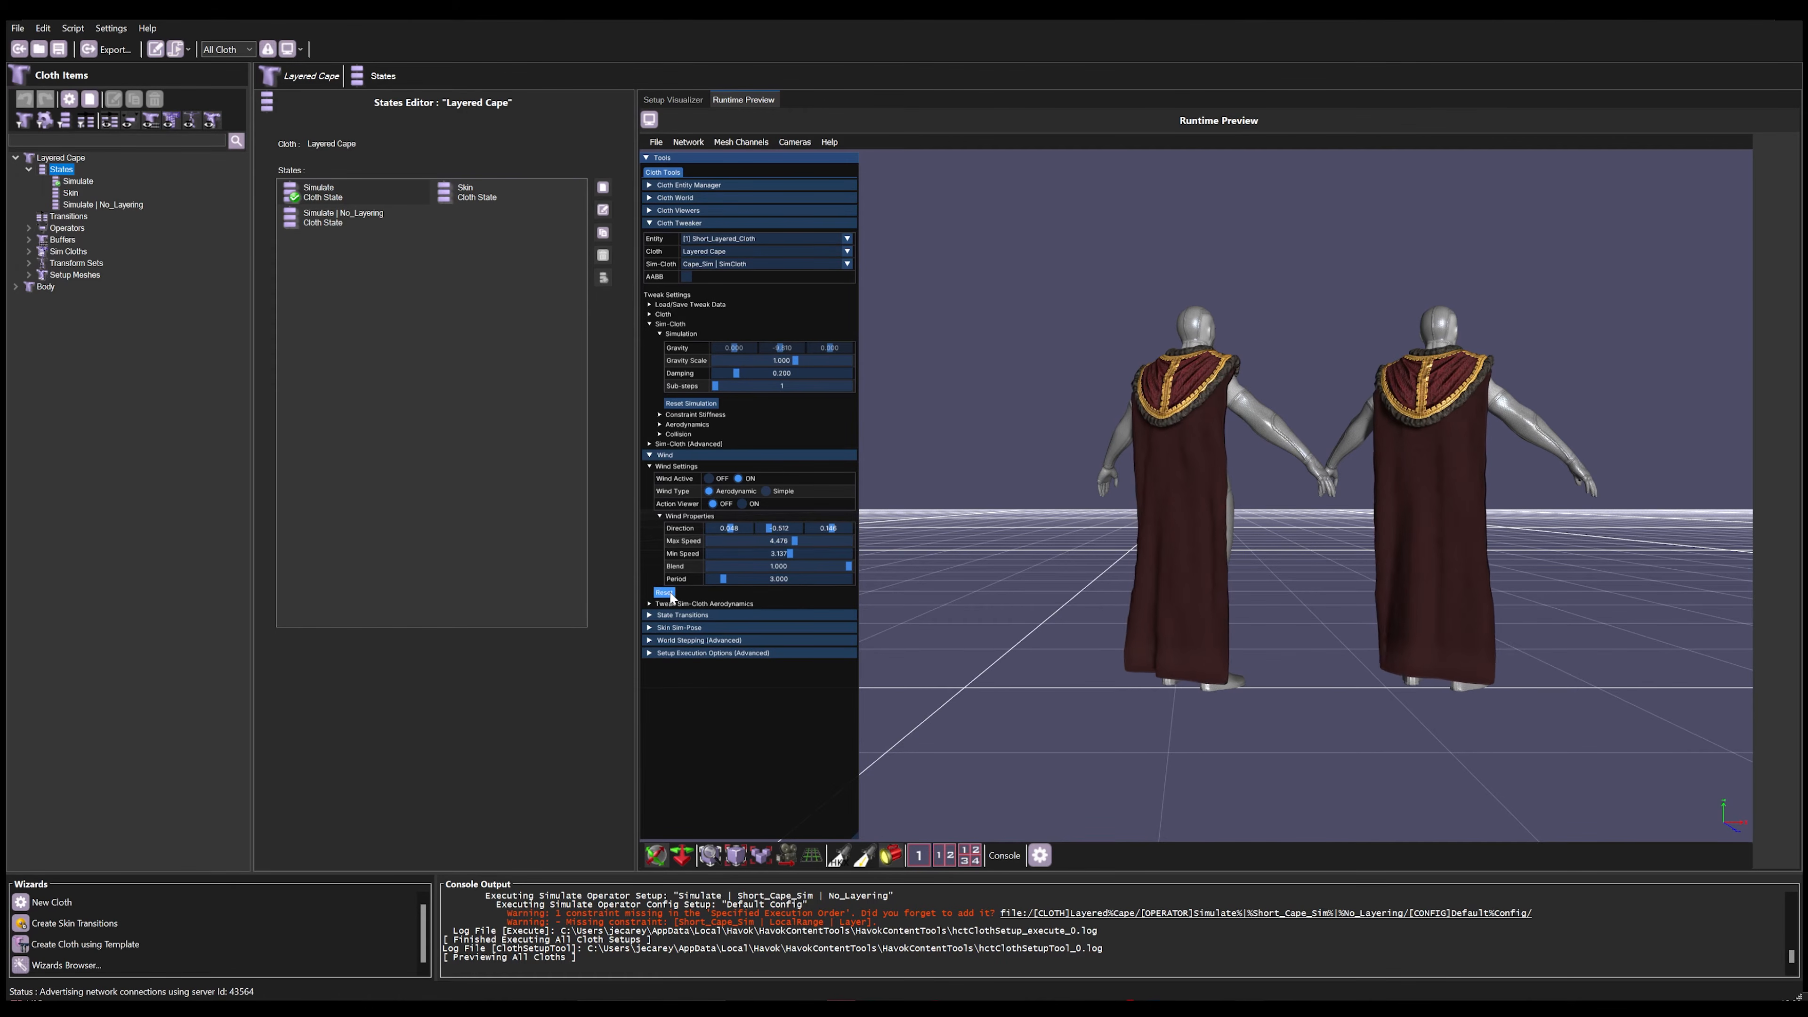
Step: Set the wind's Min Speed to about 5.2 and Cape_Sim's aerodynamic Surface Density to about 1.5
click(673, 603)
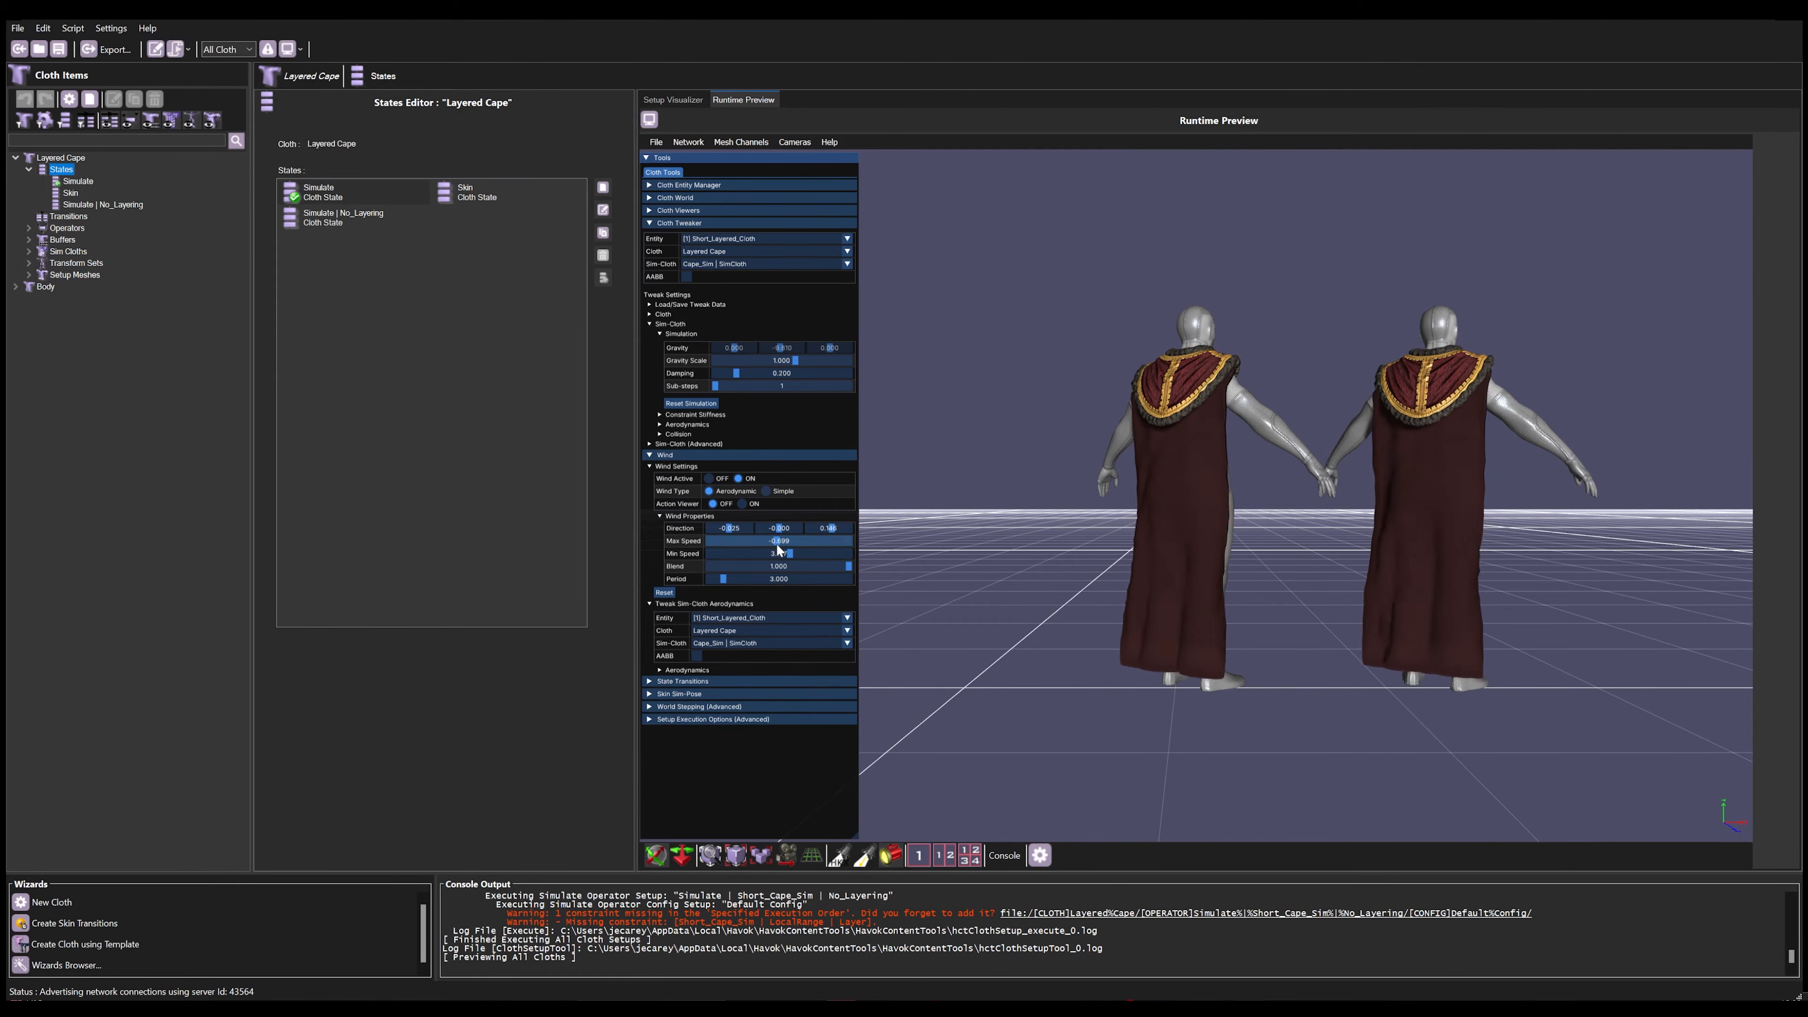
click(698, 672)
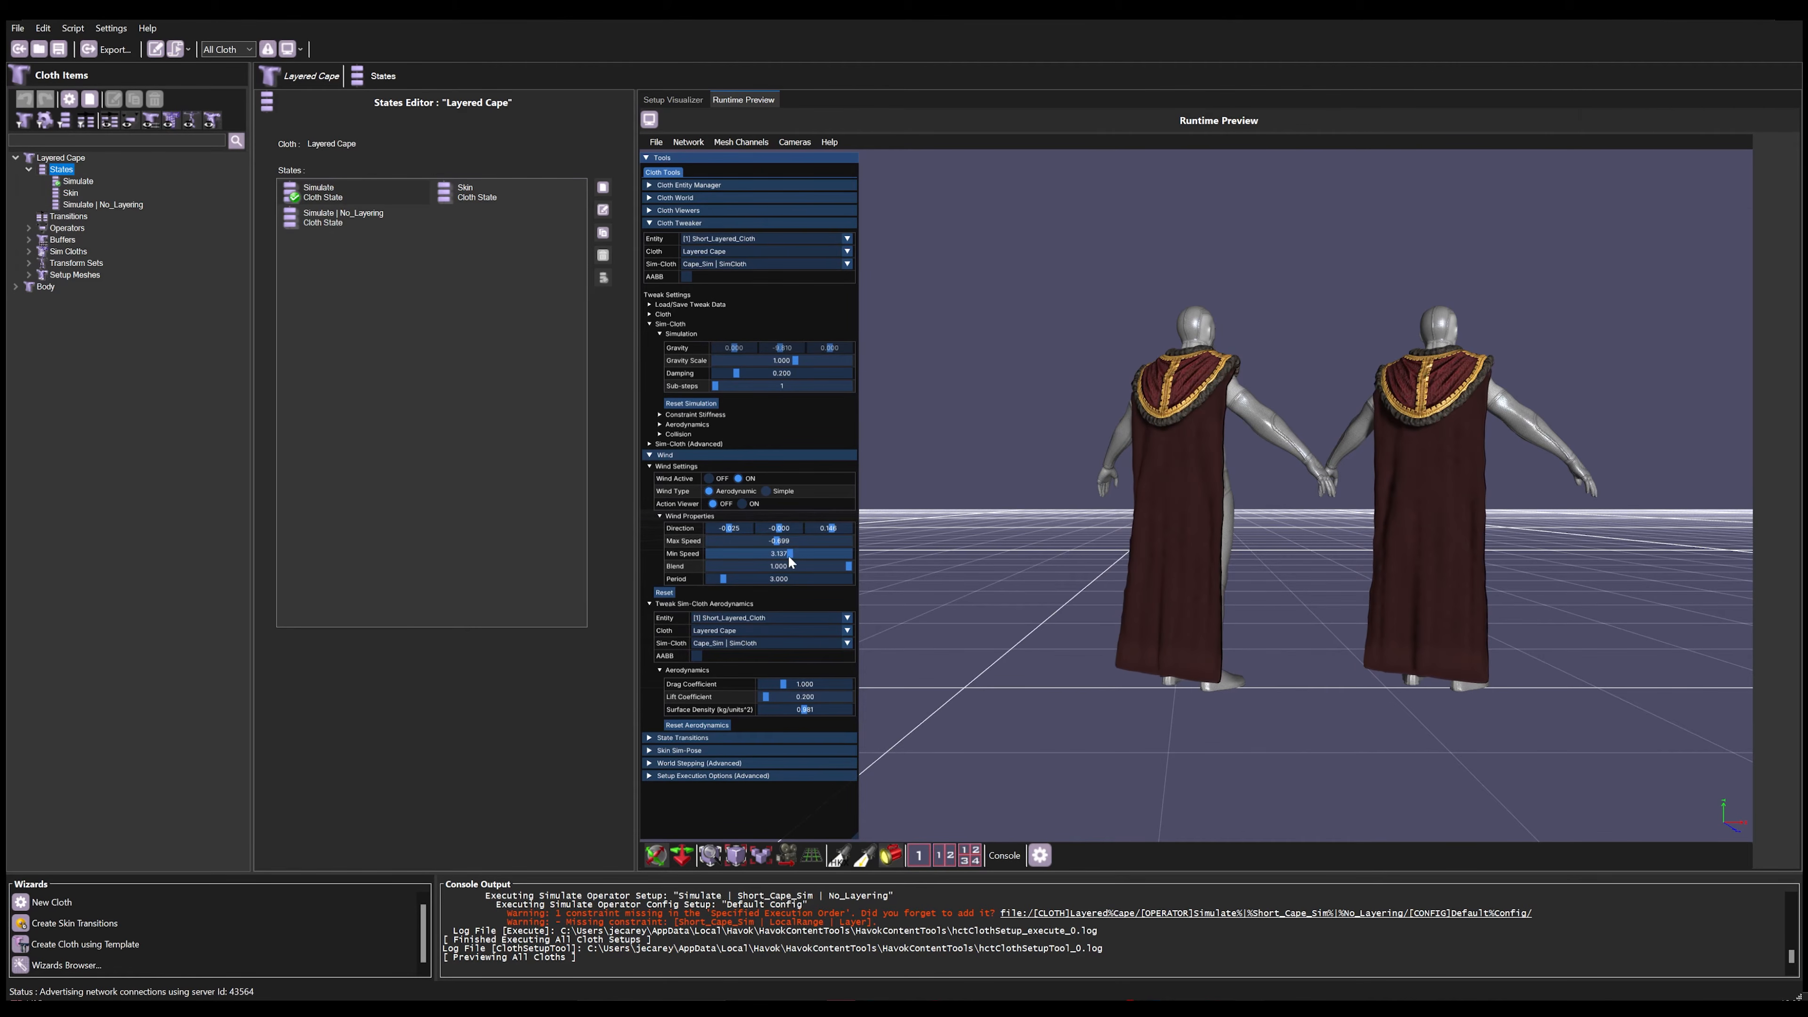
drag(789, 557, 794, 557)
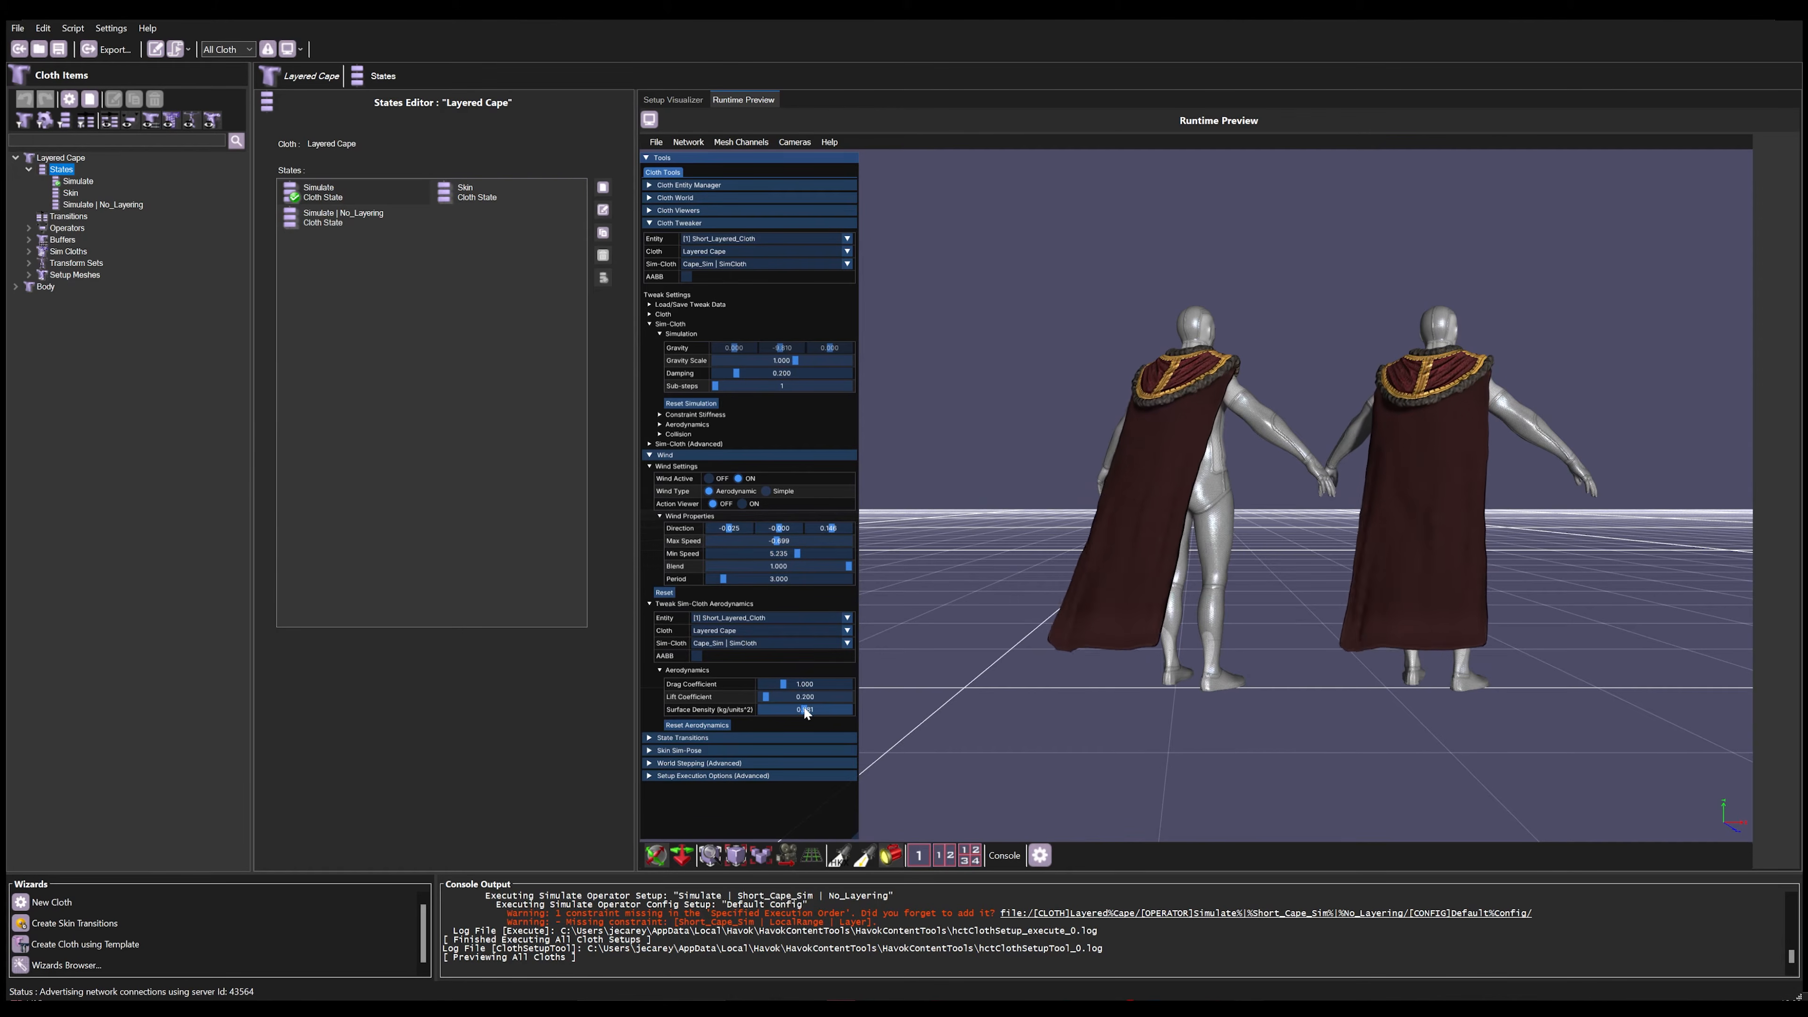
drag(799, 709, 847, 712)
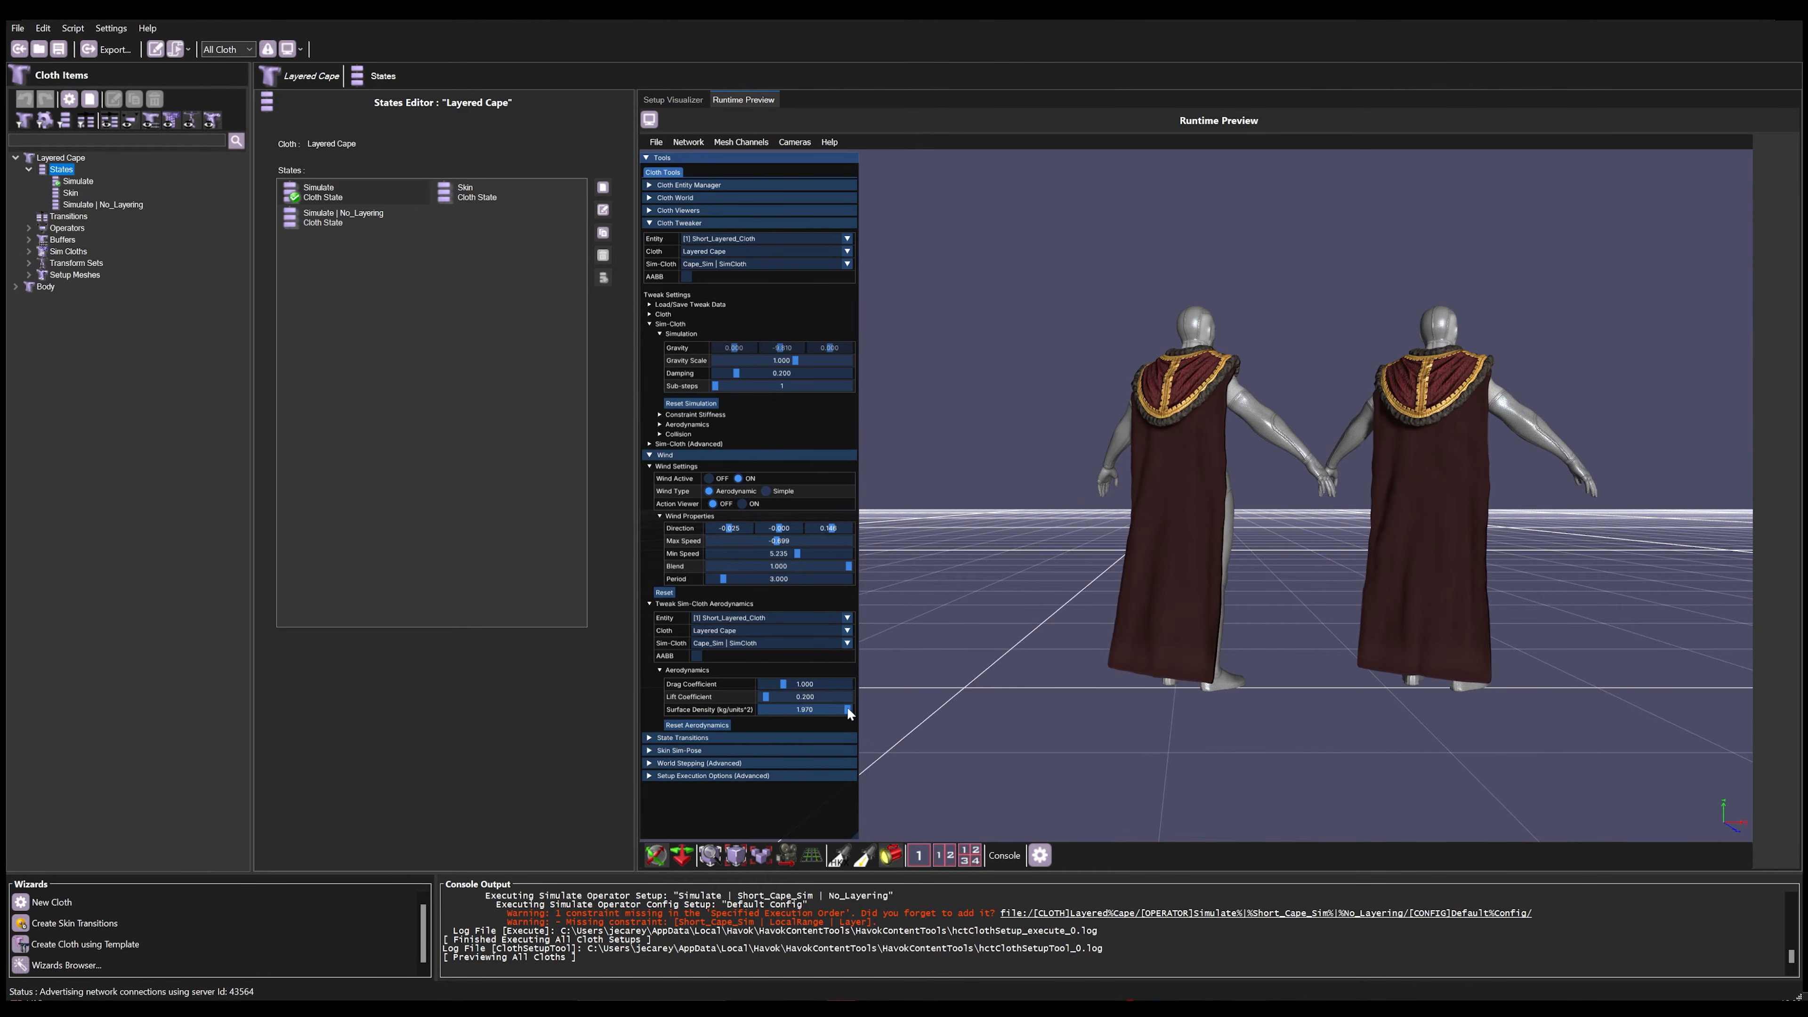
mouse_move(848, 709)
mouse_down()
mouse_move(759, 708)
mouse_move(827, 710)
mouse_up()
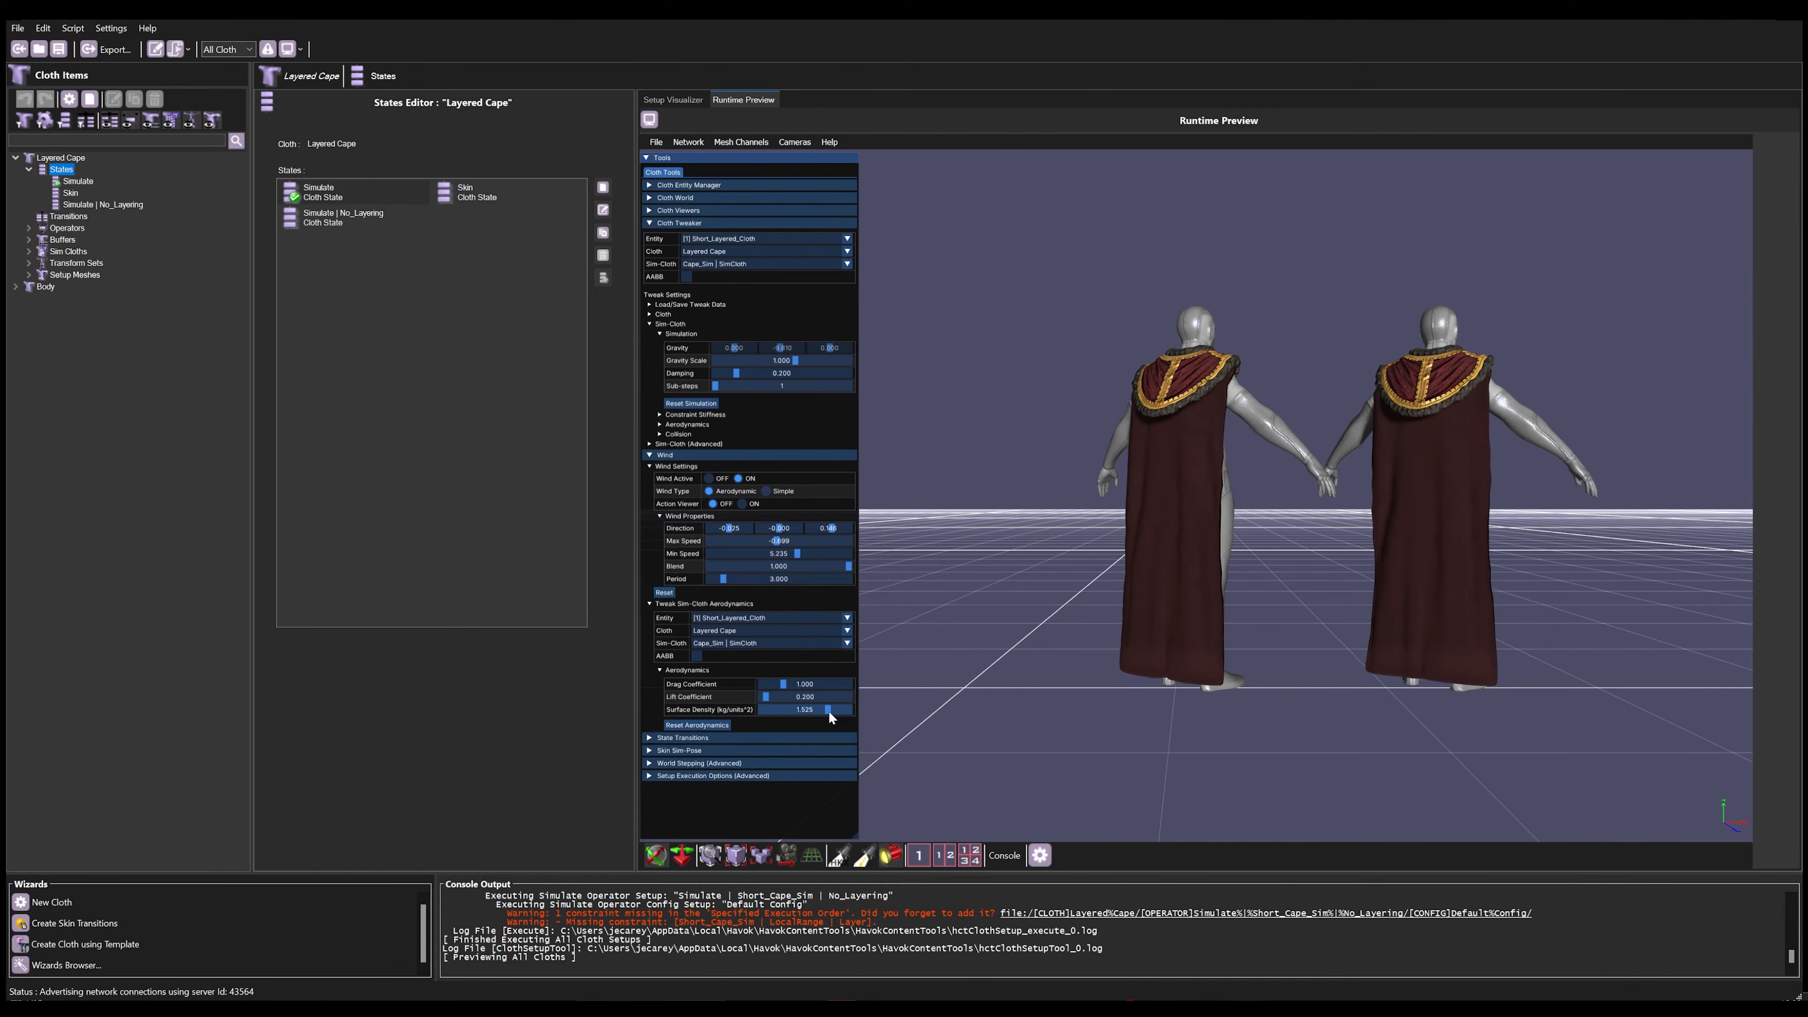
Step: Set Cape_Sim's Surface Density to 0.647 in both the aerodynamics tweaks and its Particle-Force Interaction options, and save the setup
drag(827, 711, 790, 711)
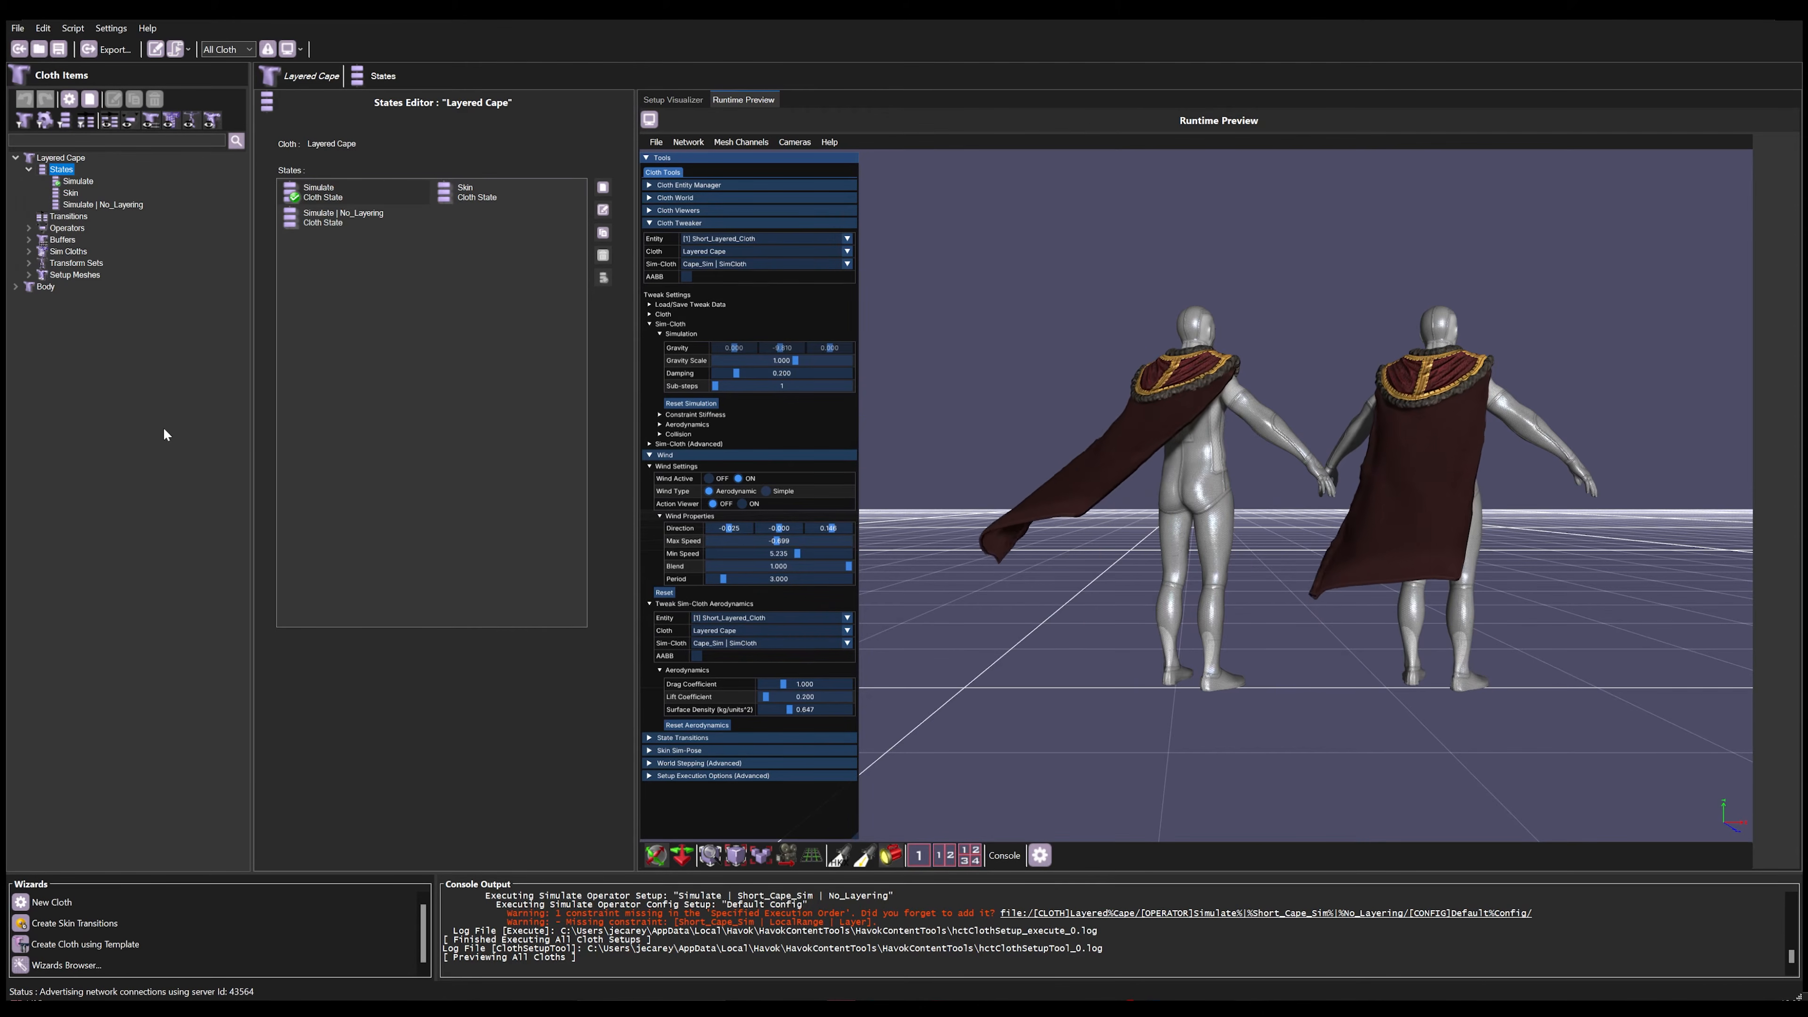
click(28, 252)
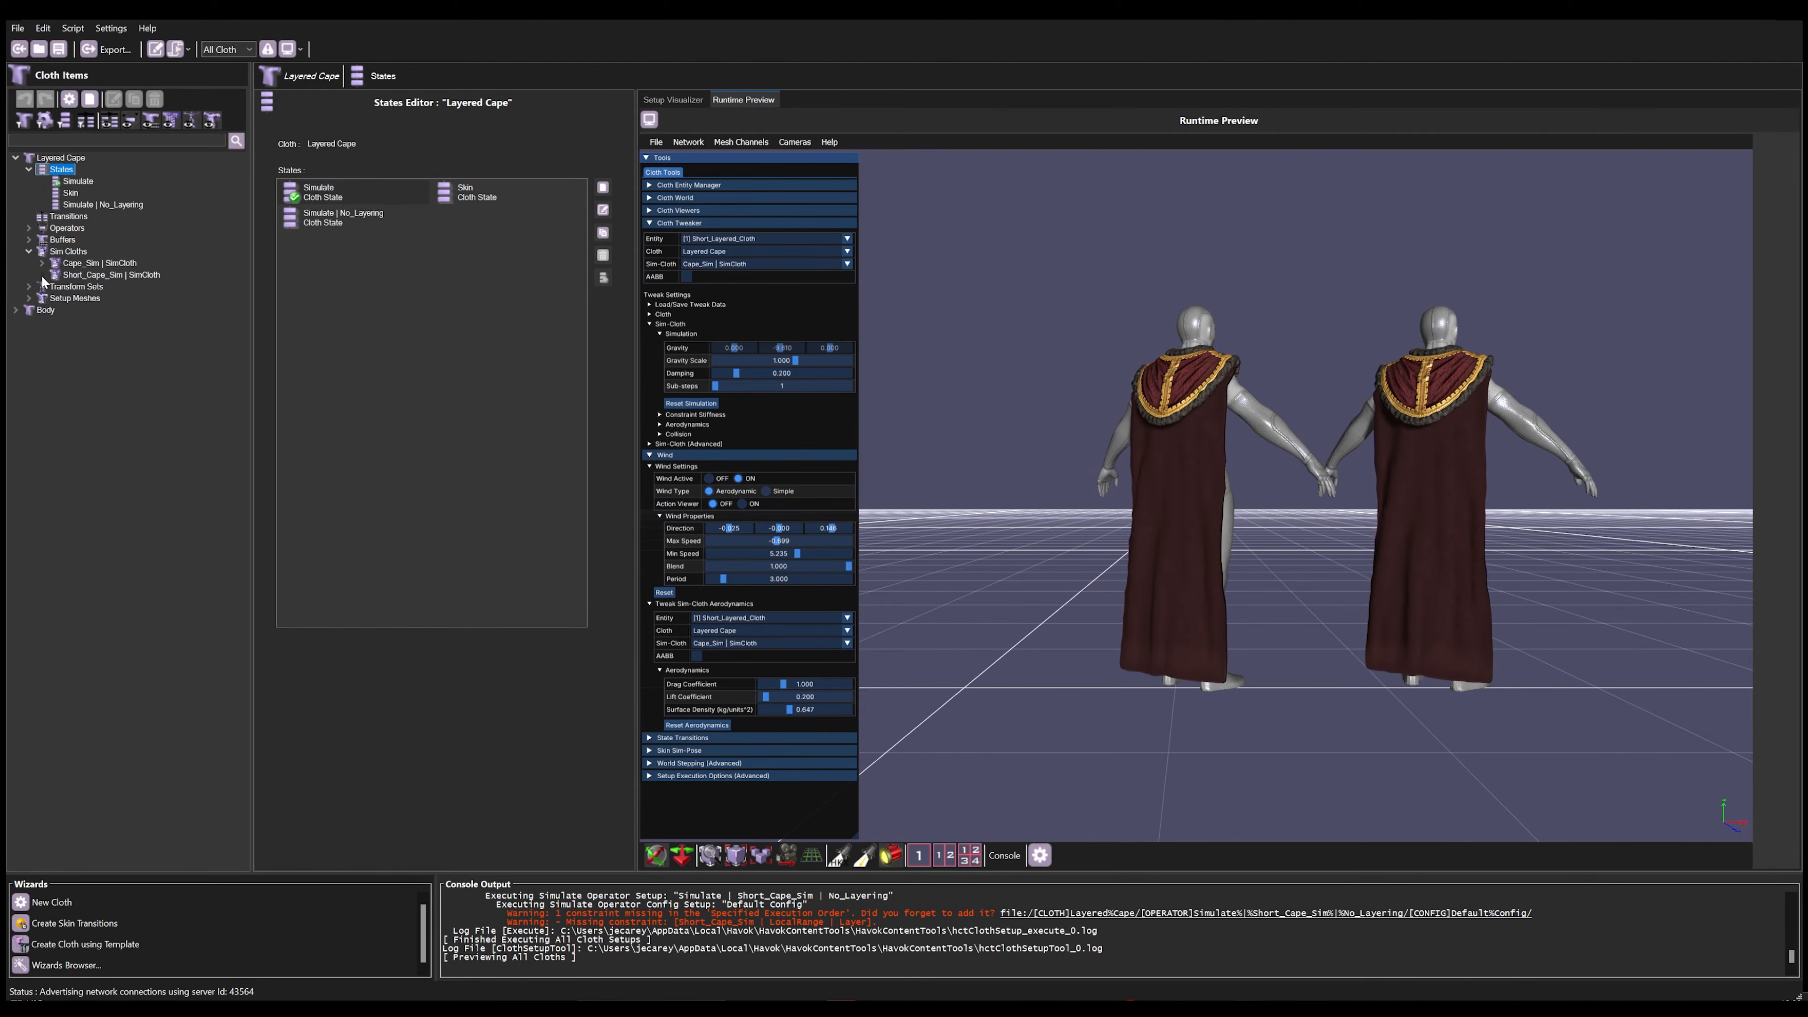
click(42, 263)
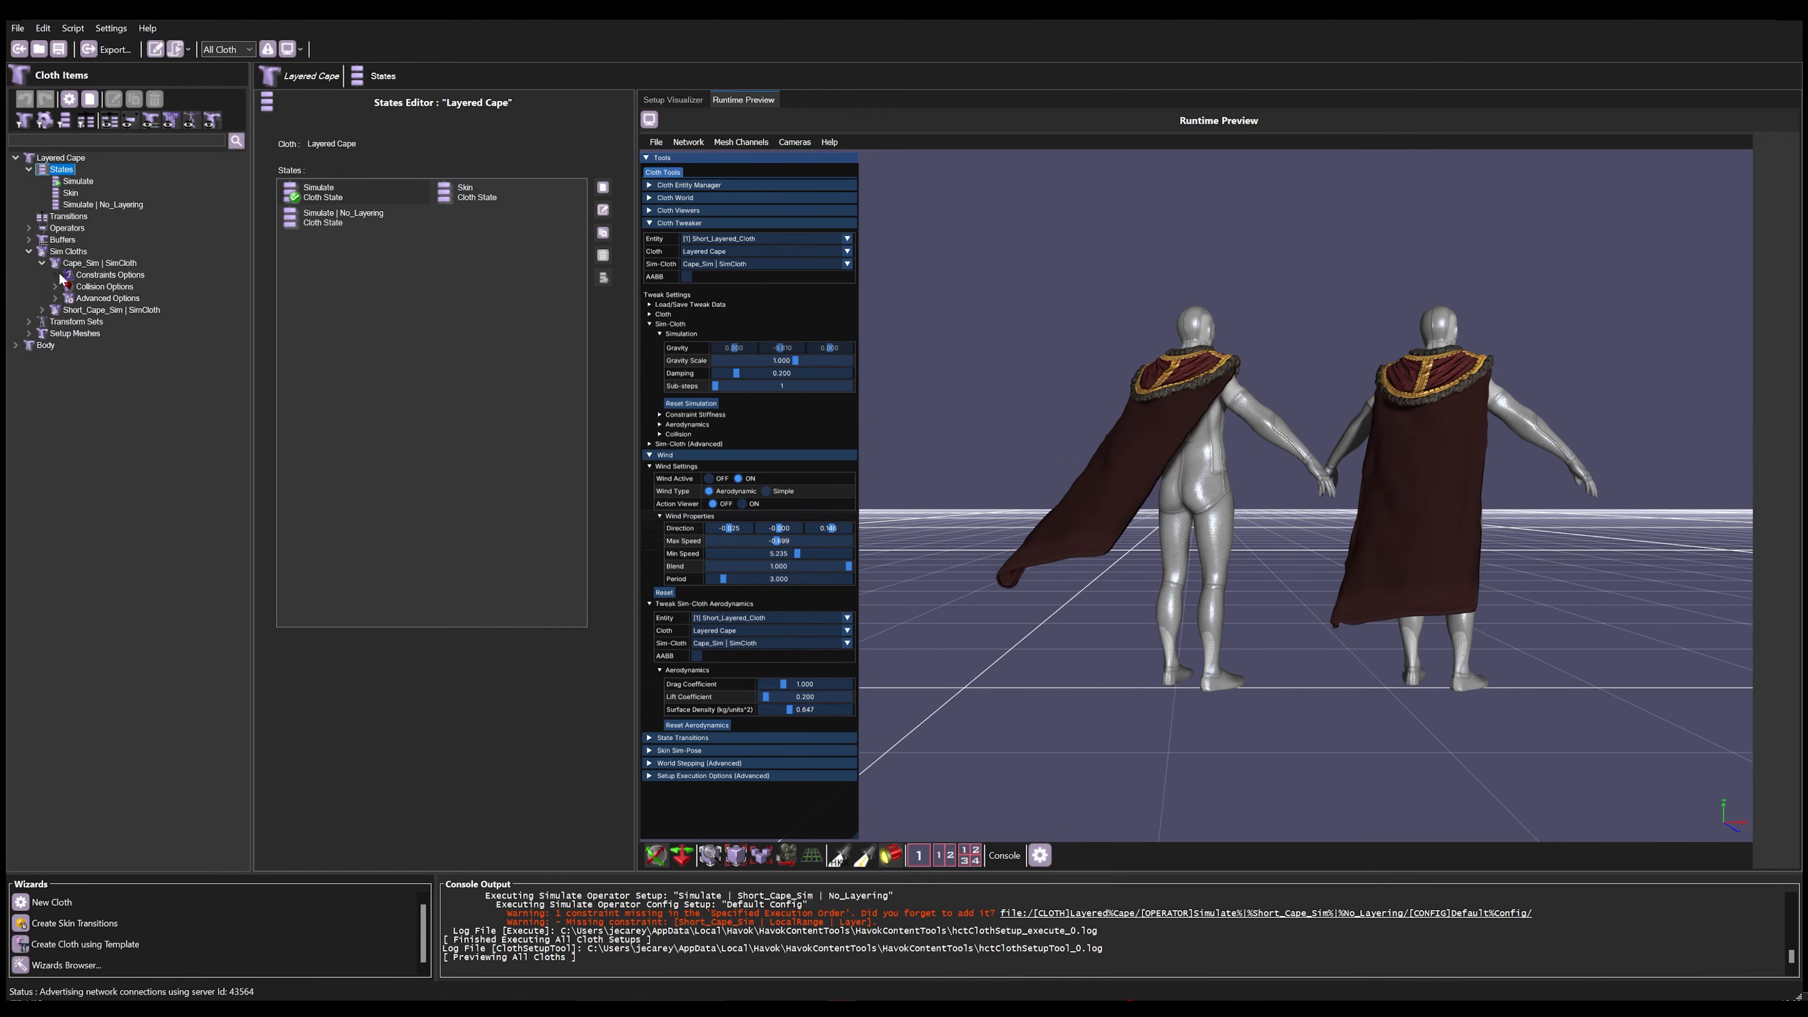
click(57, 298)
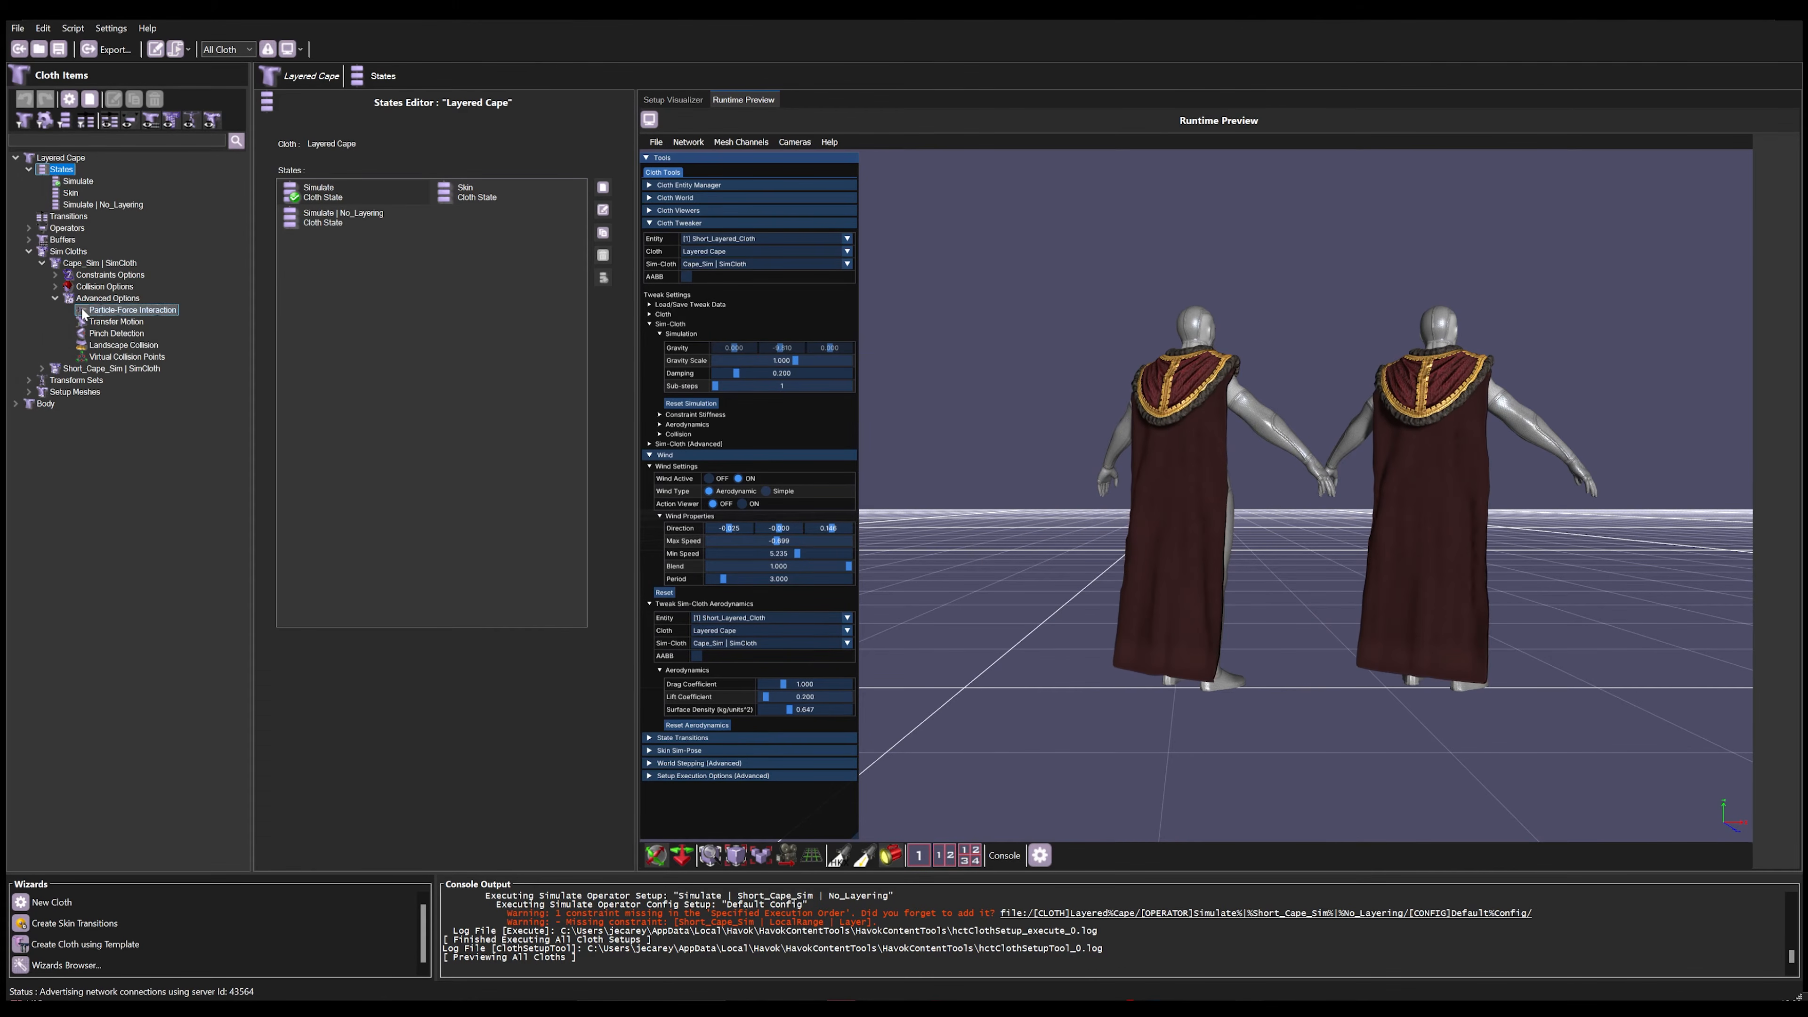
click(84, 313)
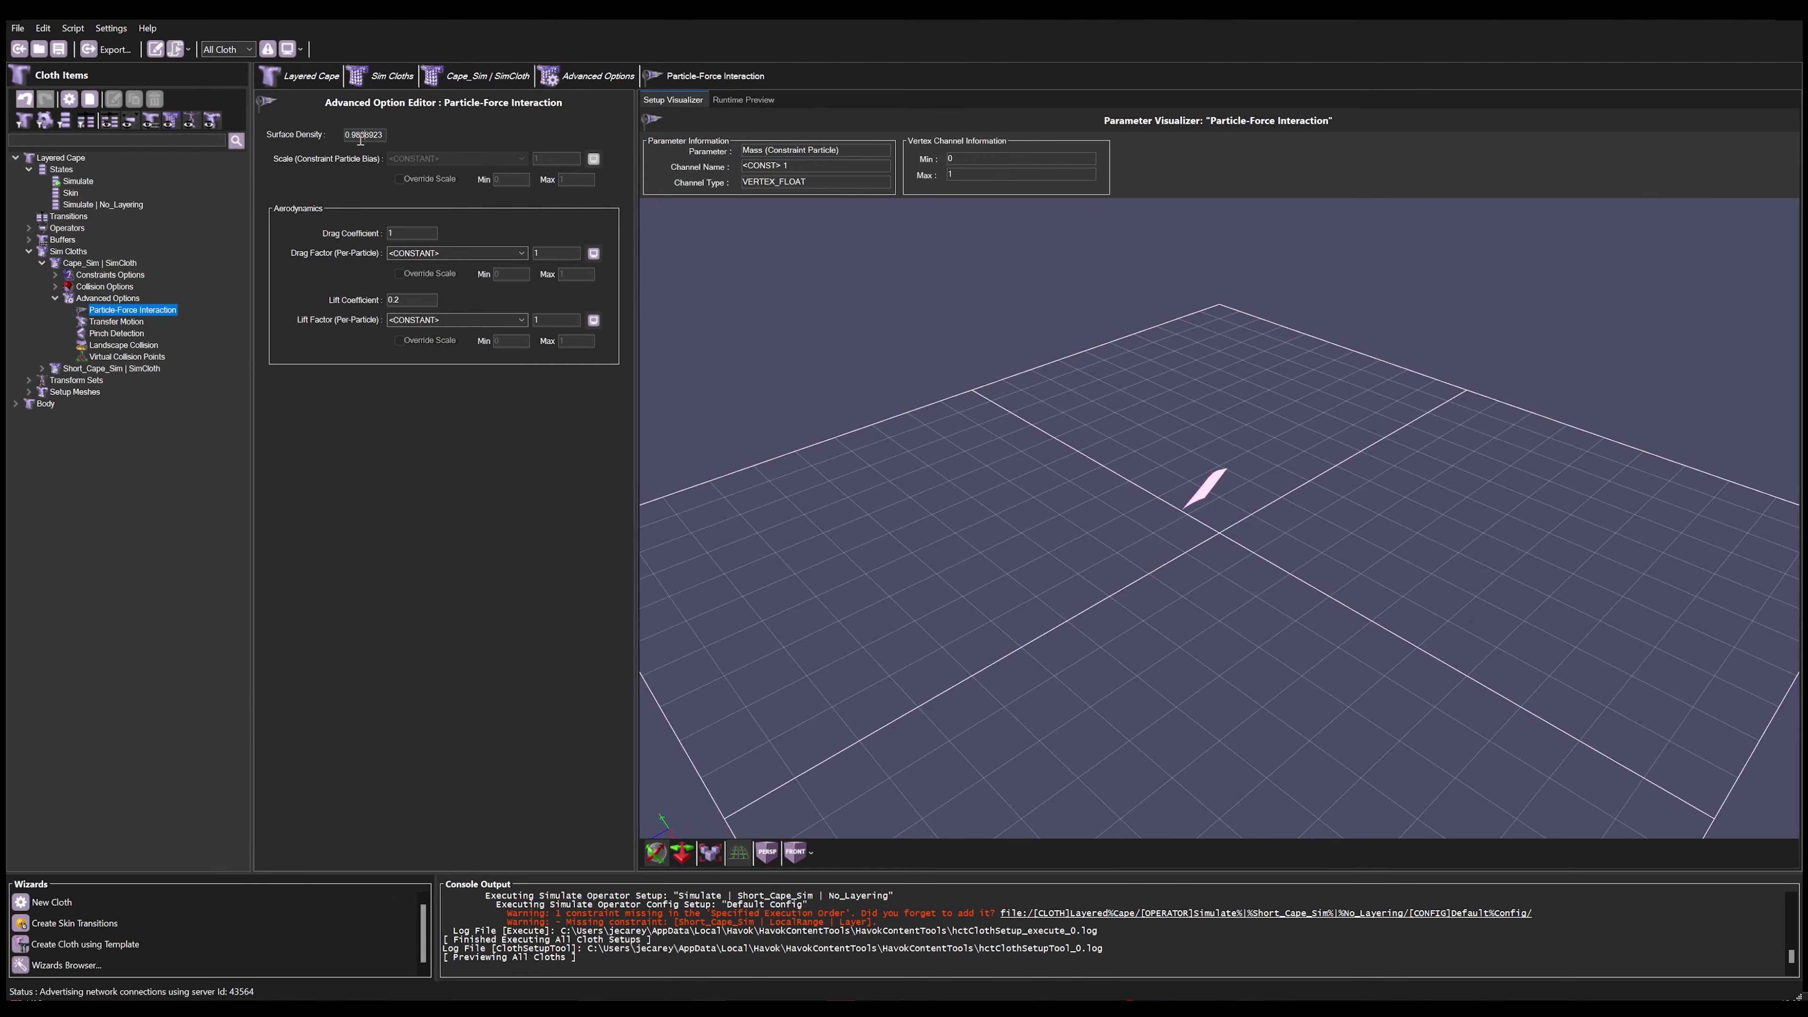
click(733, 97)
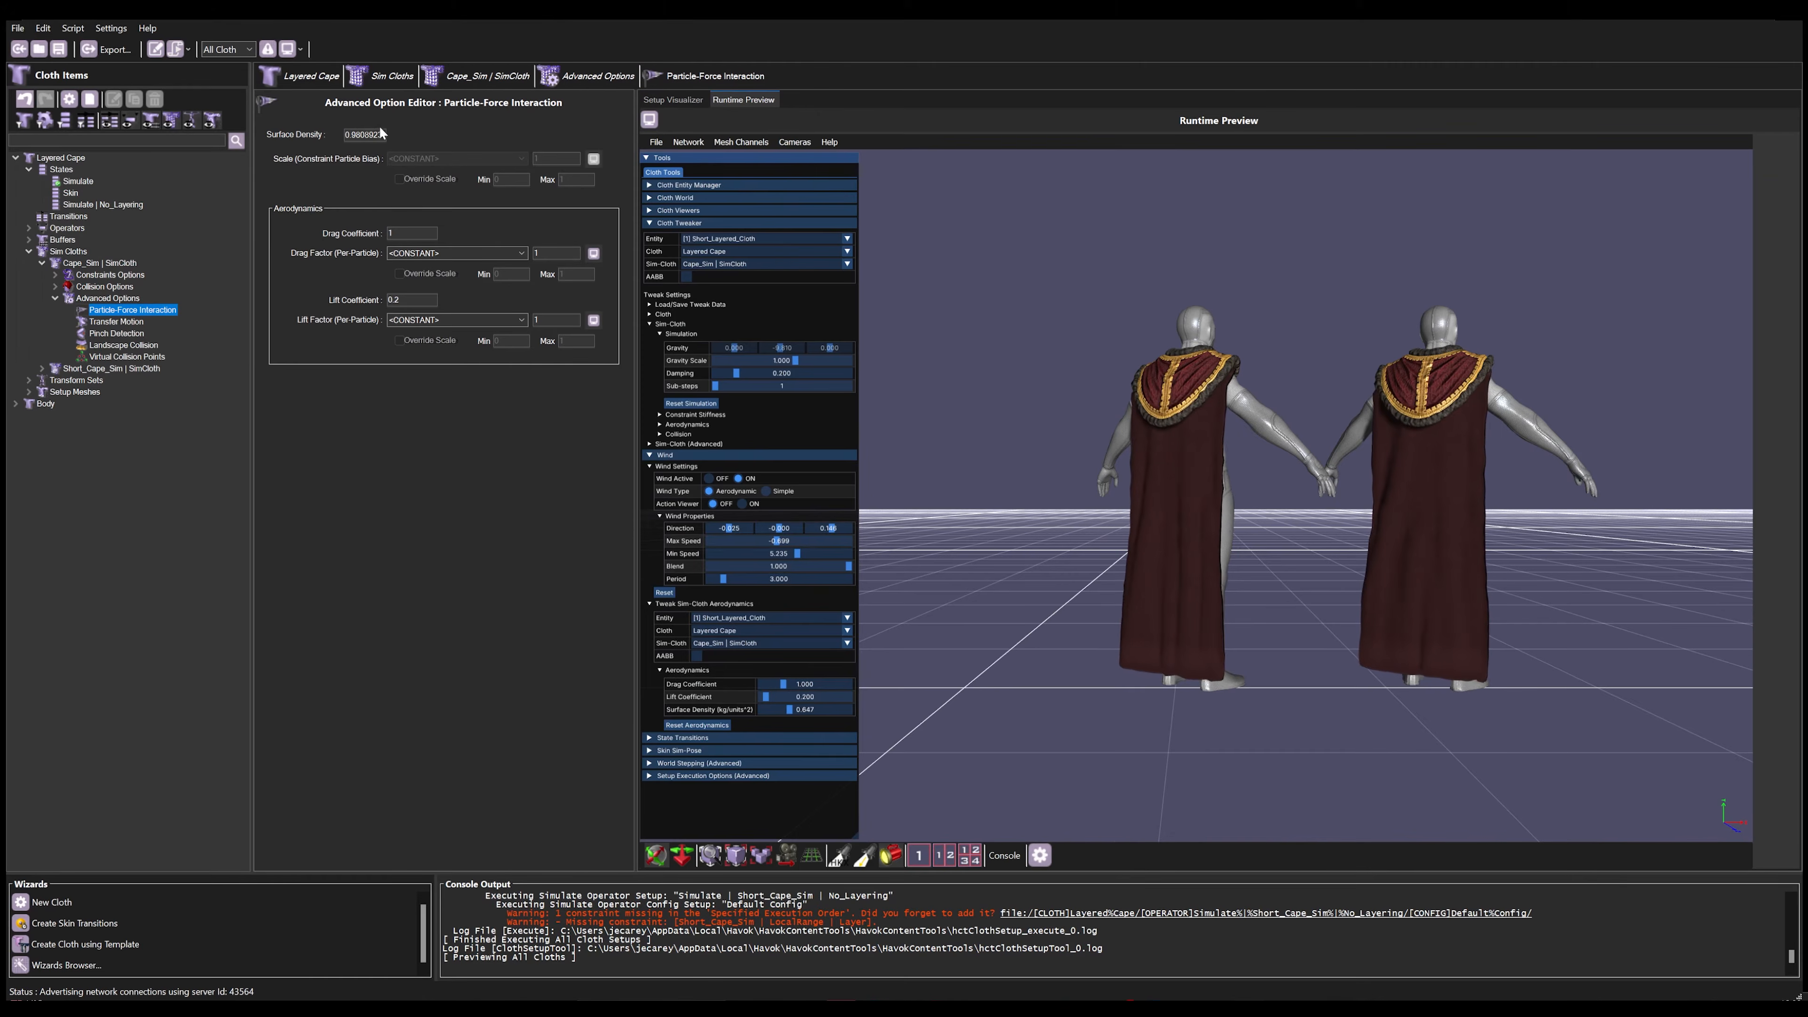
text(.647)
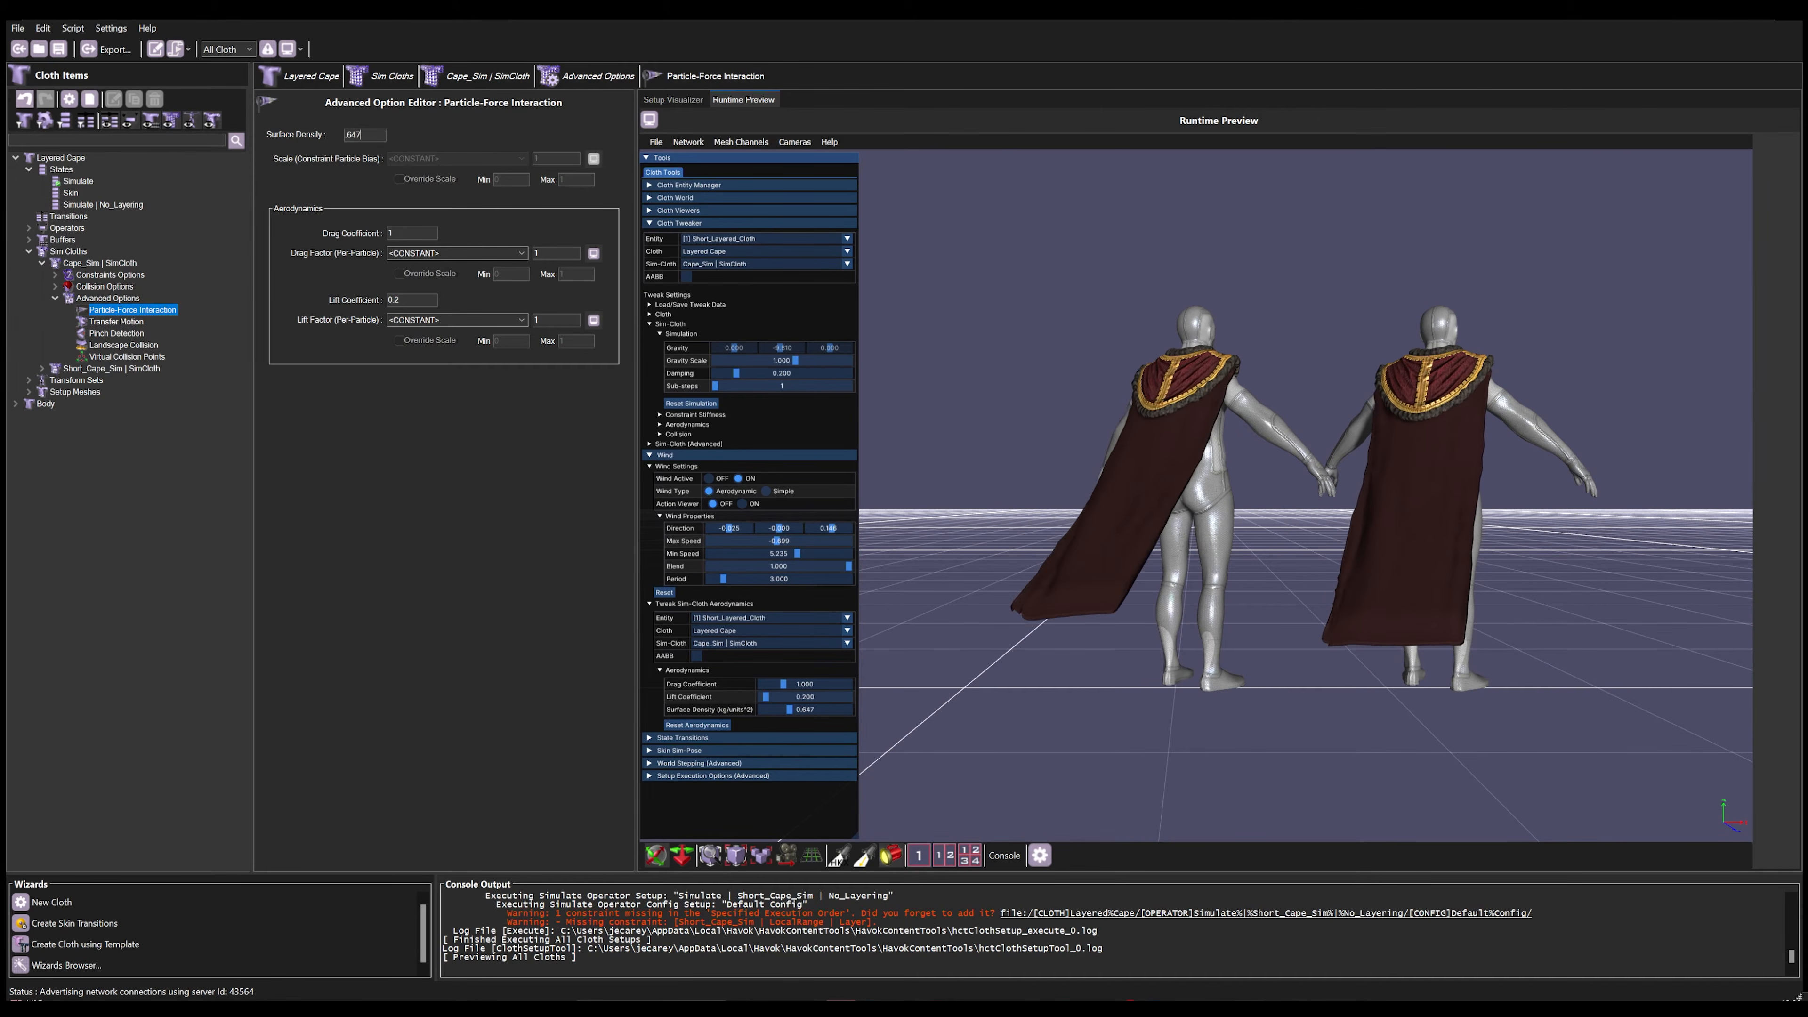
key(ctrl+s)
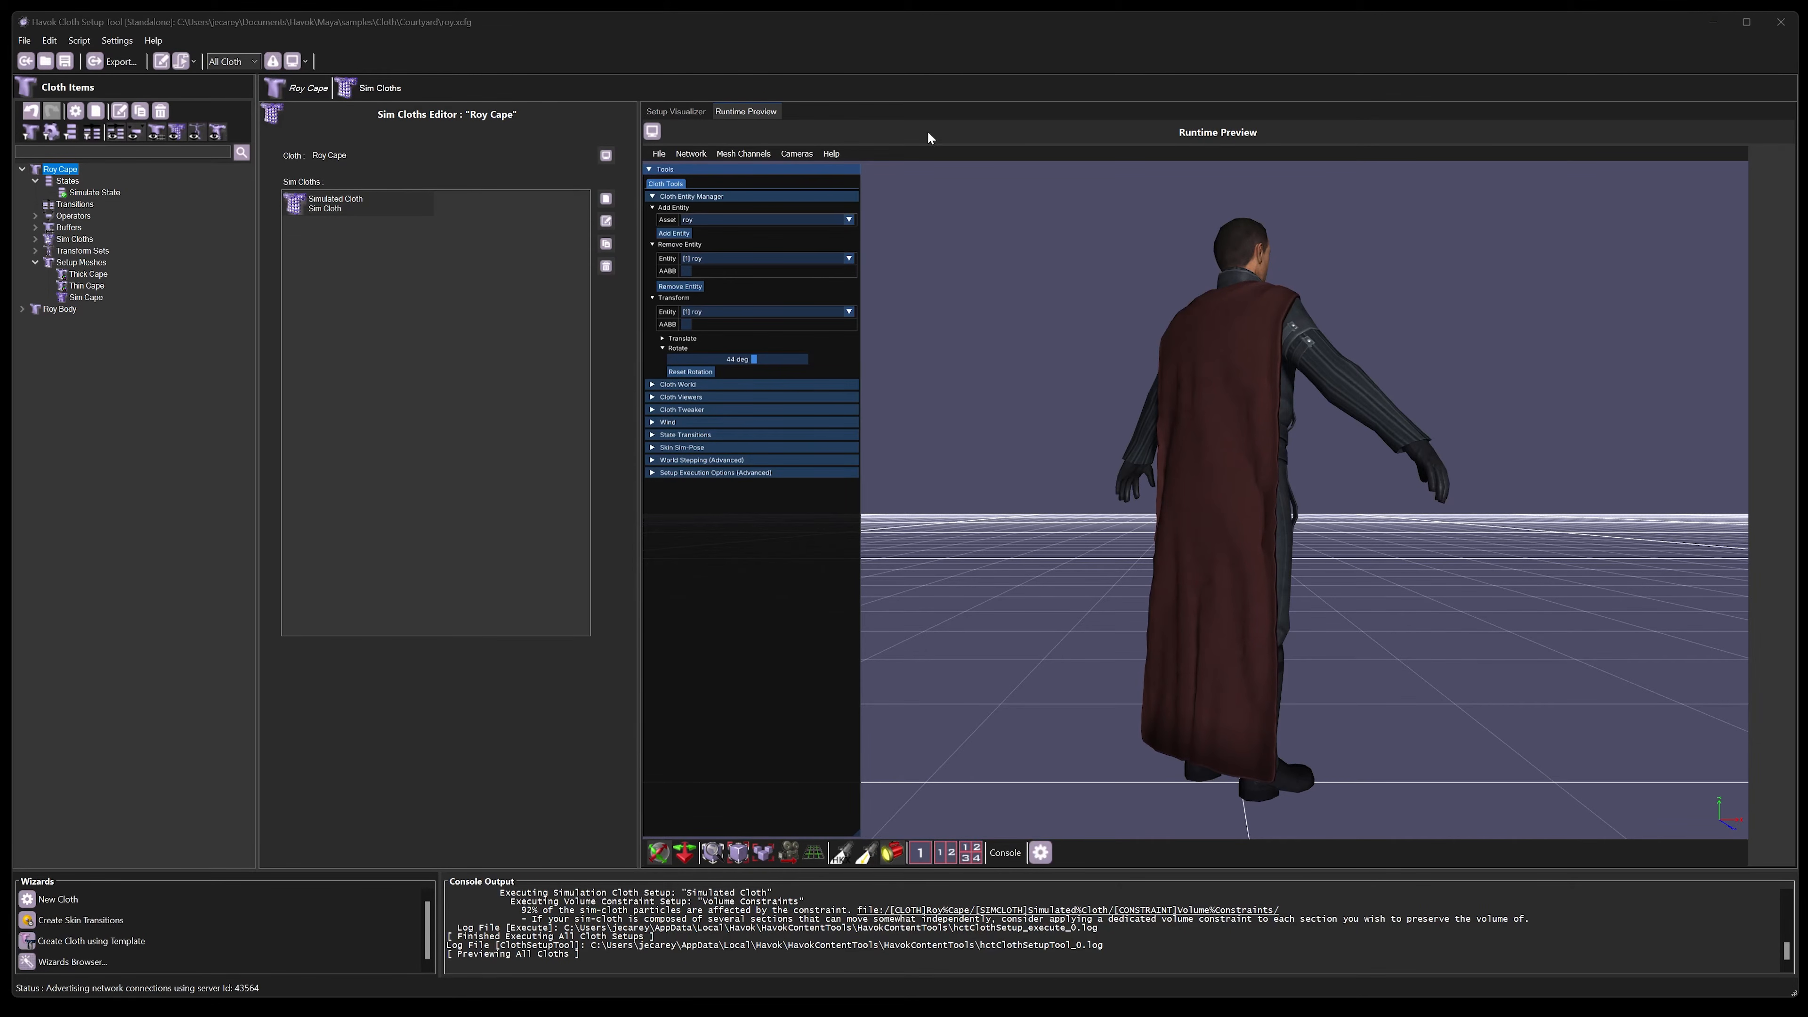
Step: Add the male_idle.hkt animation to the Roy preview scene and look over the preview's animation options
click(662, 154)
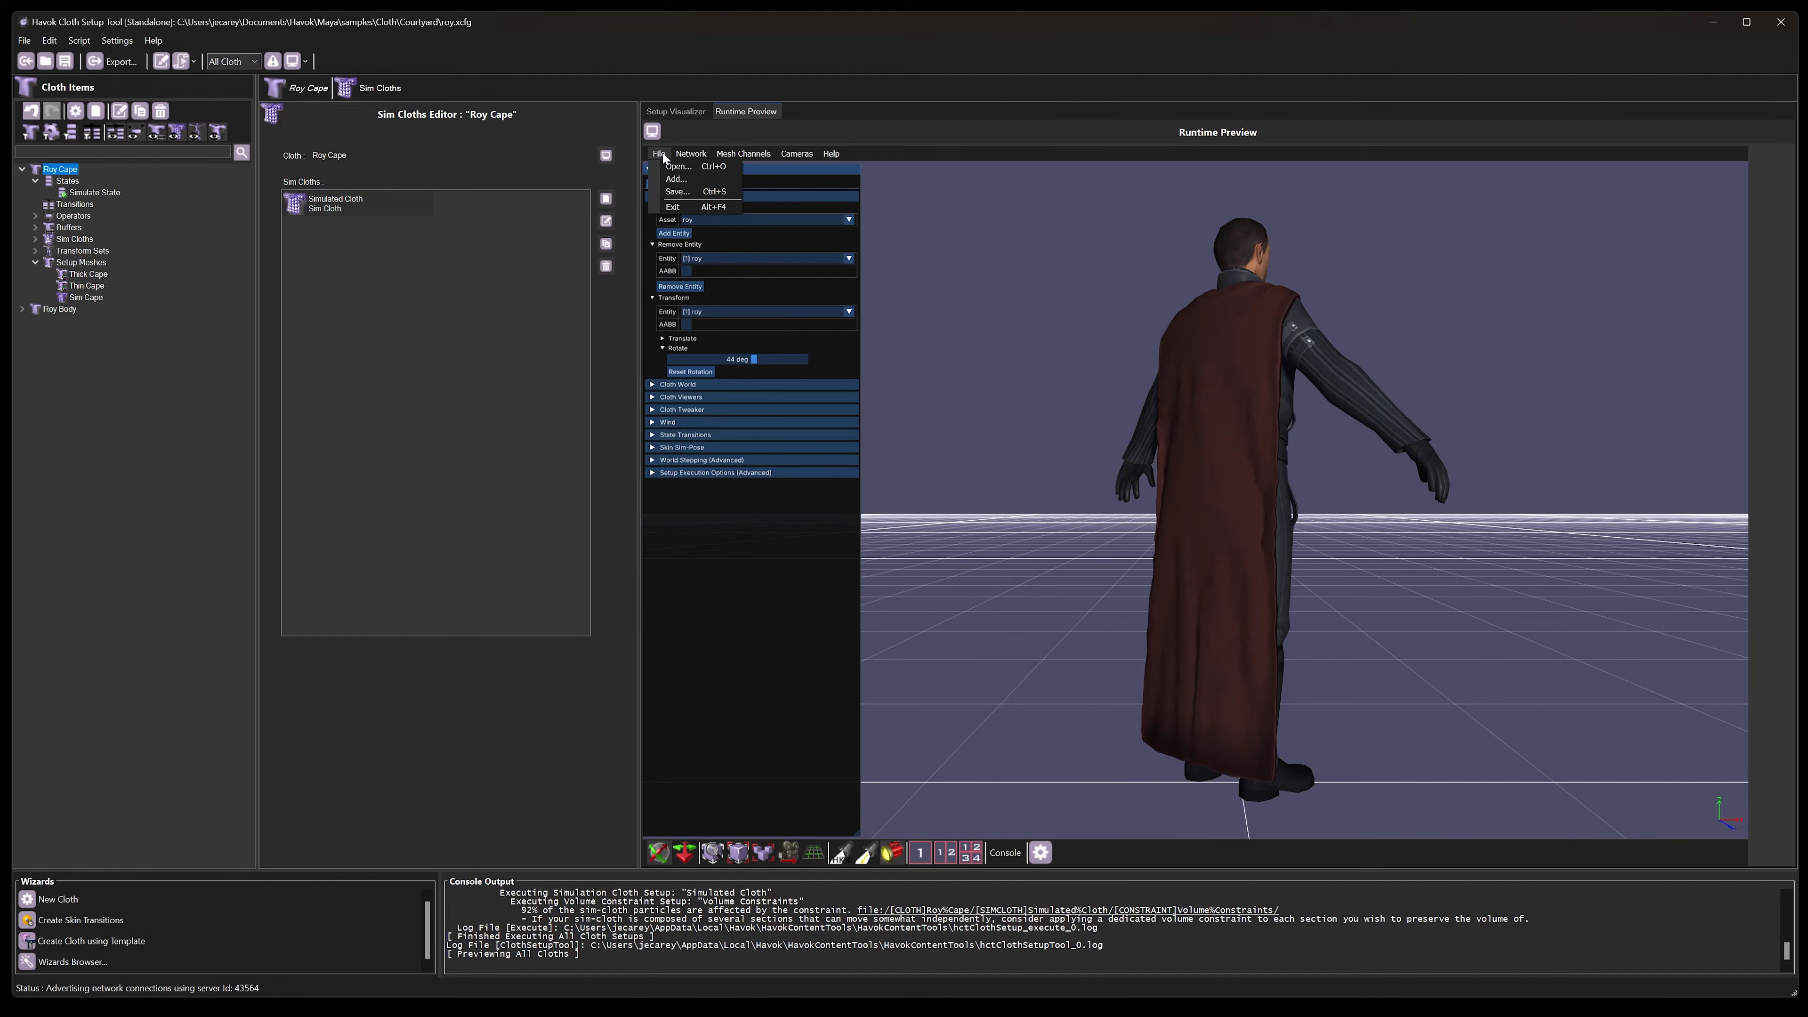
click(674, 179)
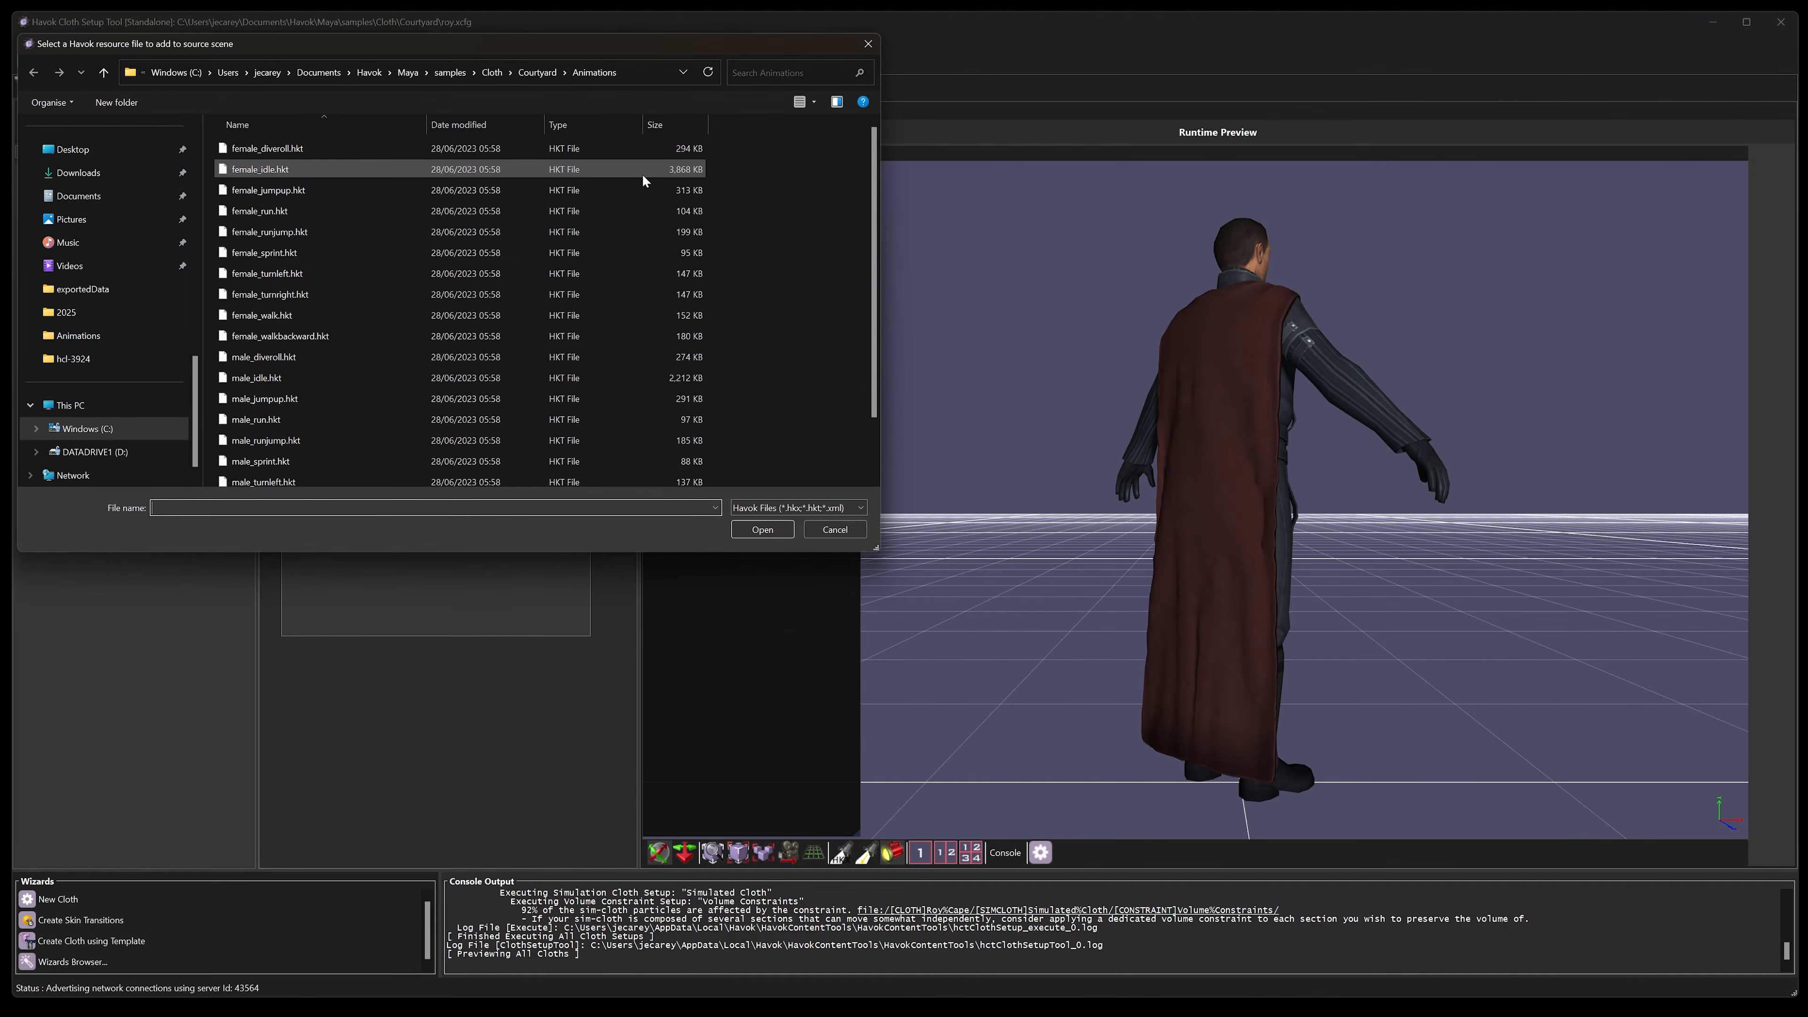
click(372, 382)
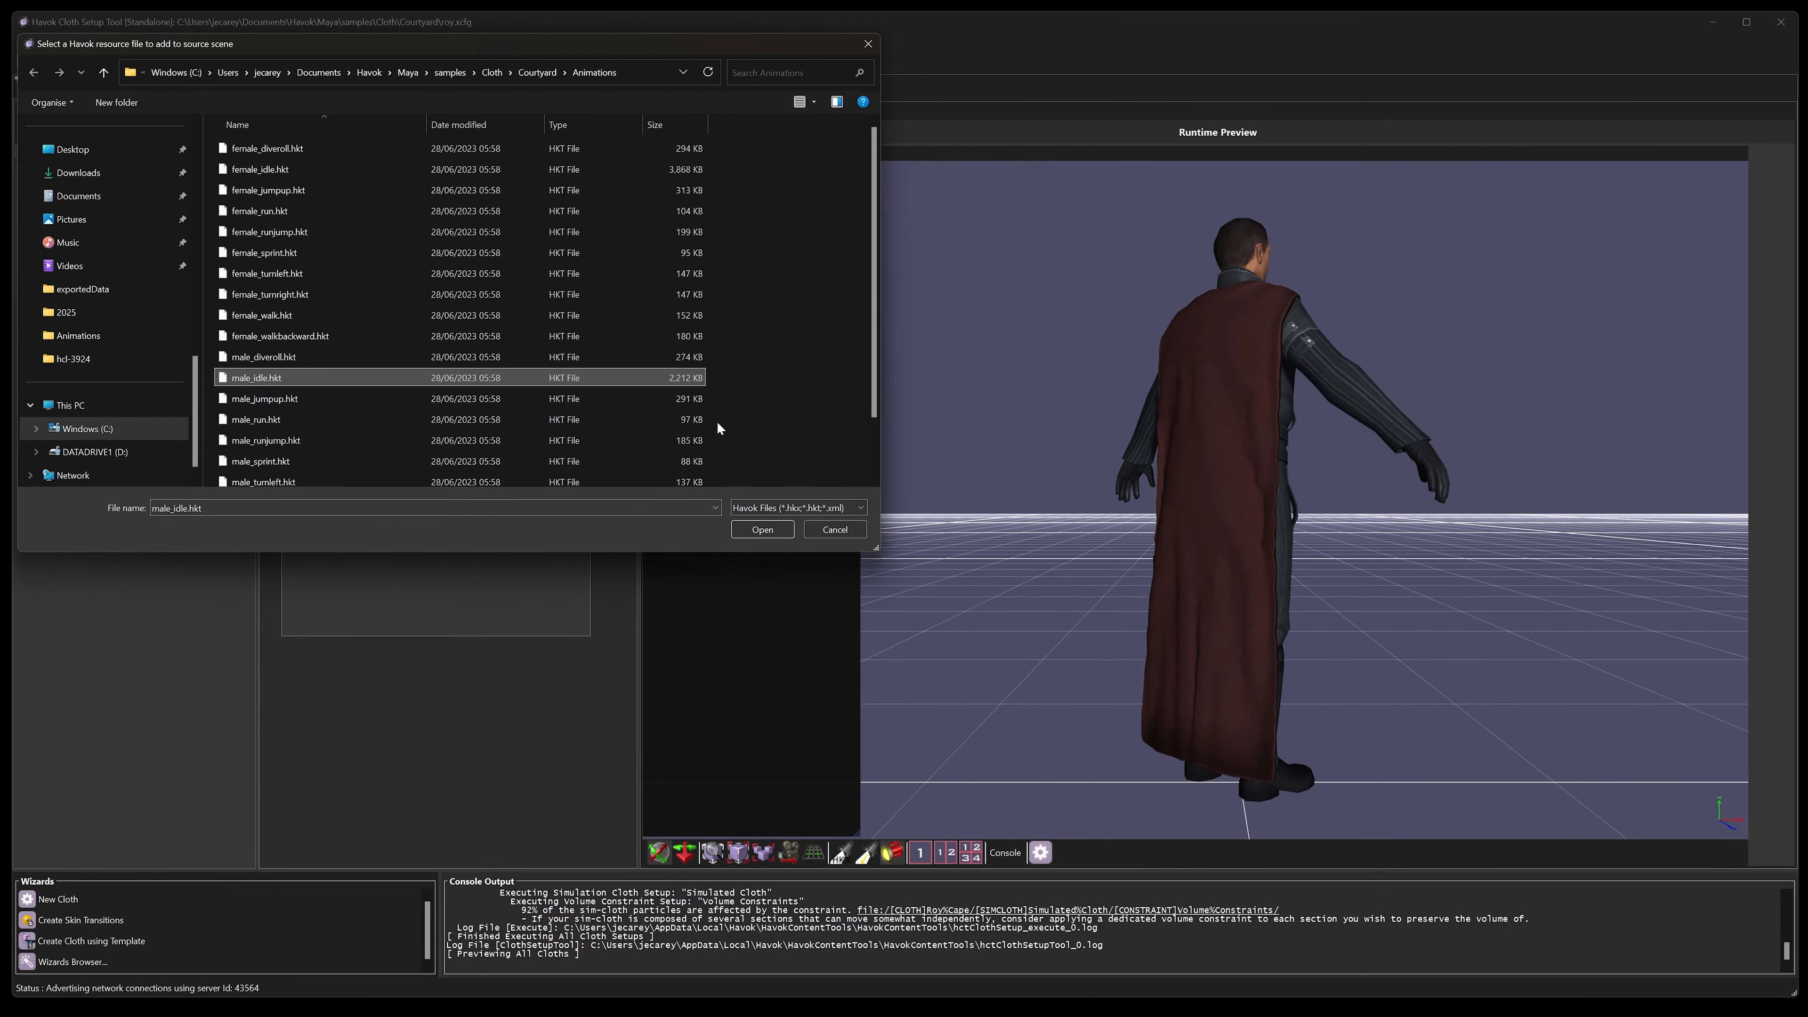
click(785, 530)
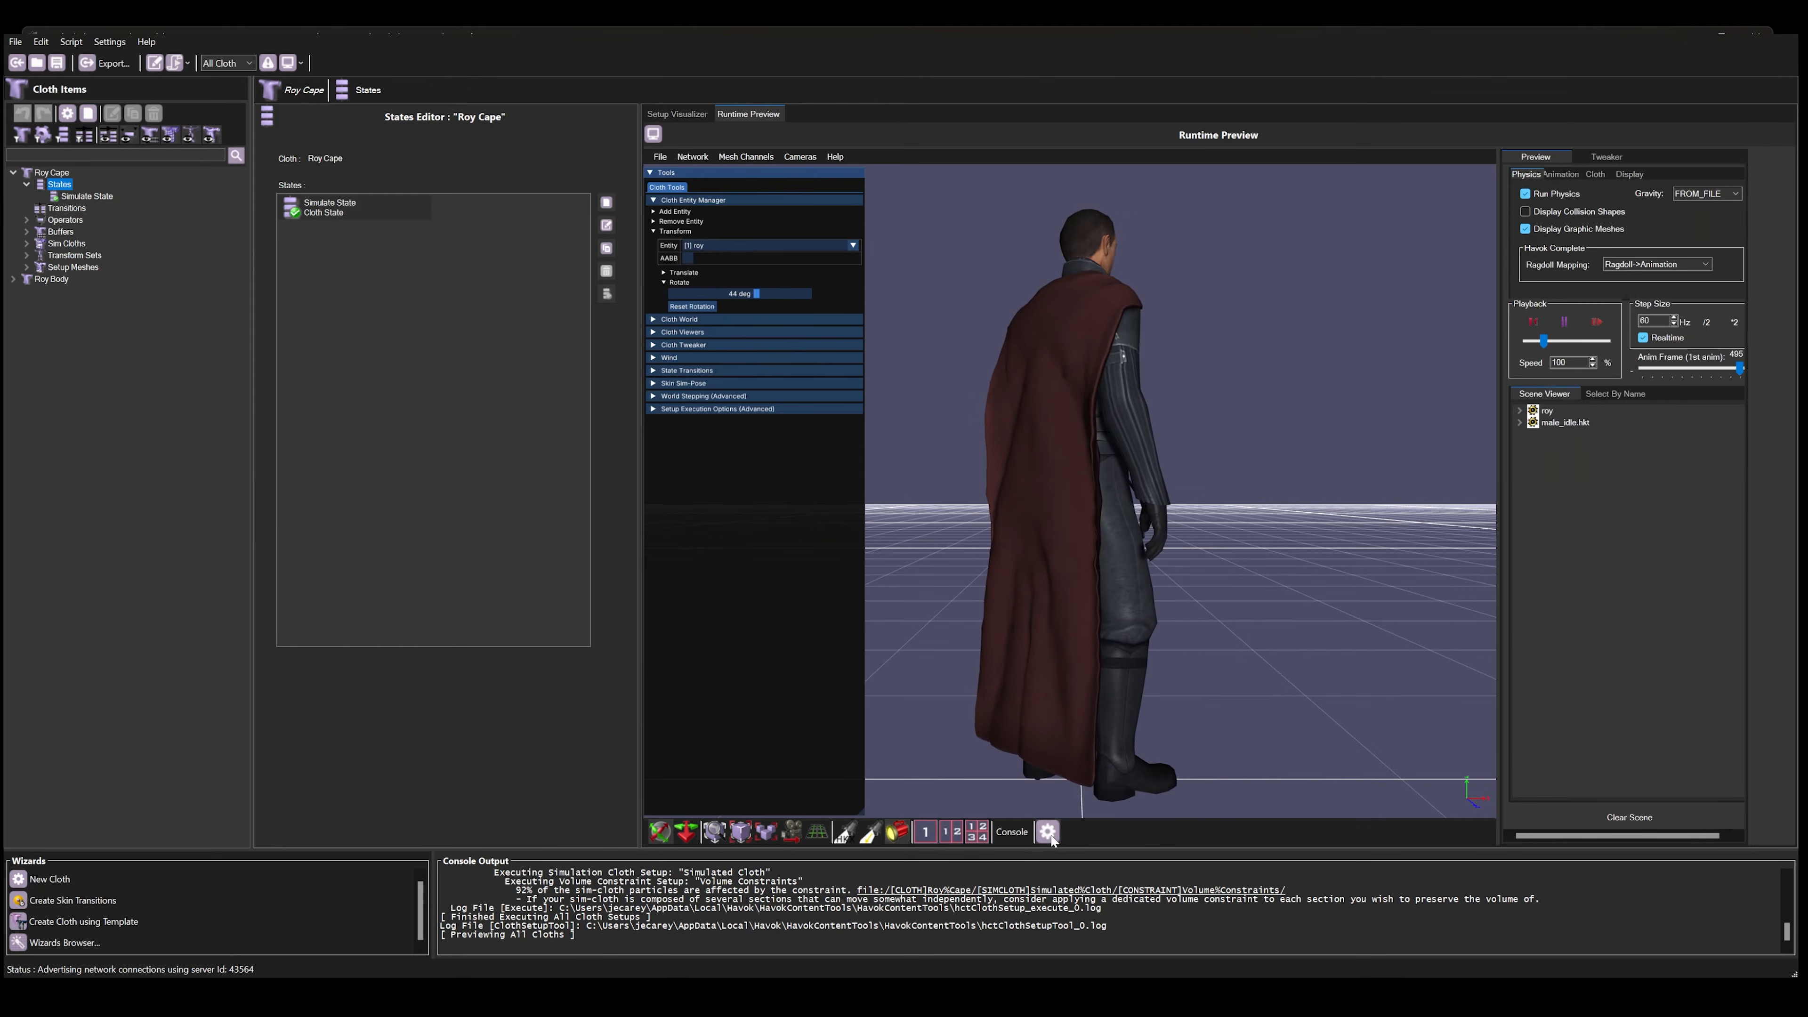
click(1560, 174)
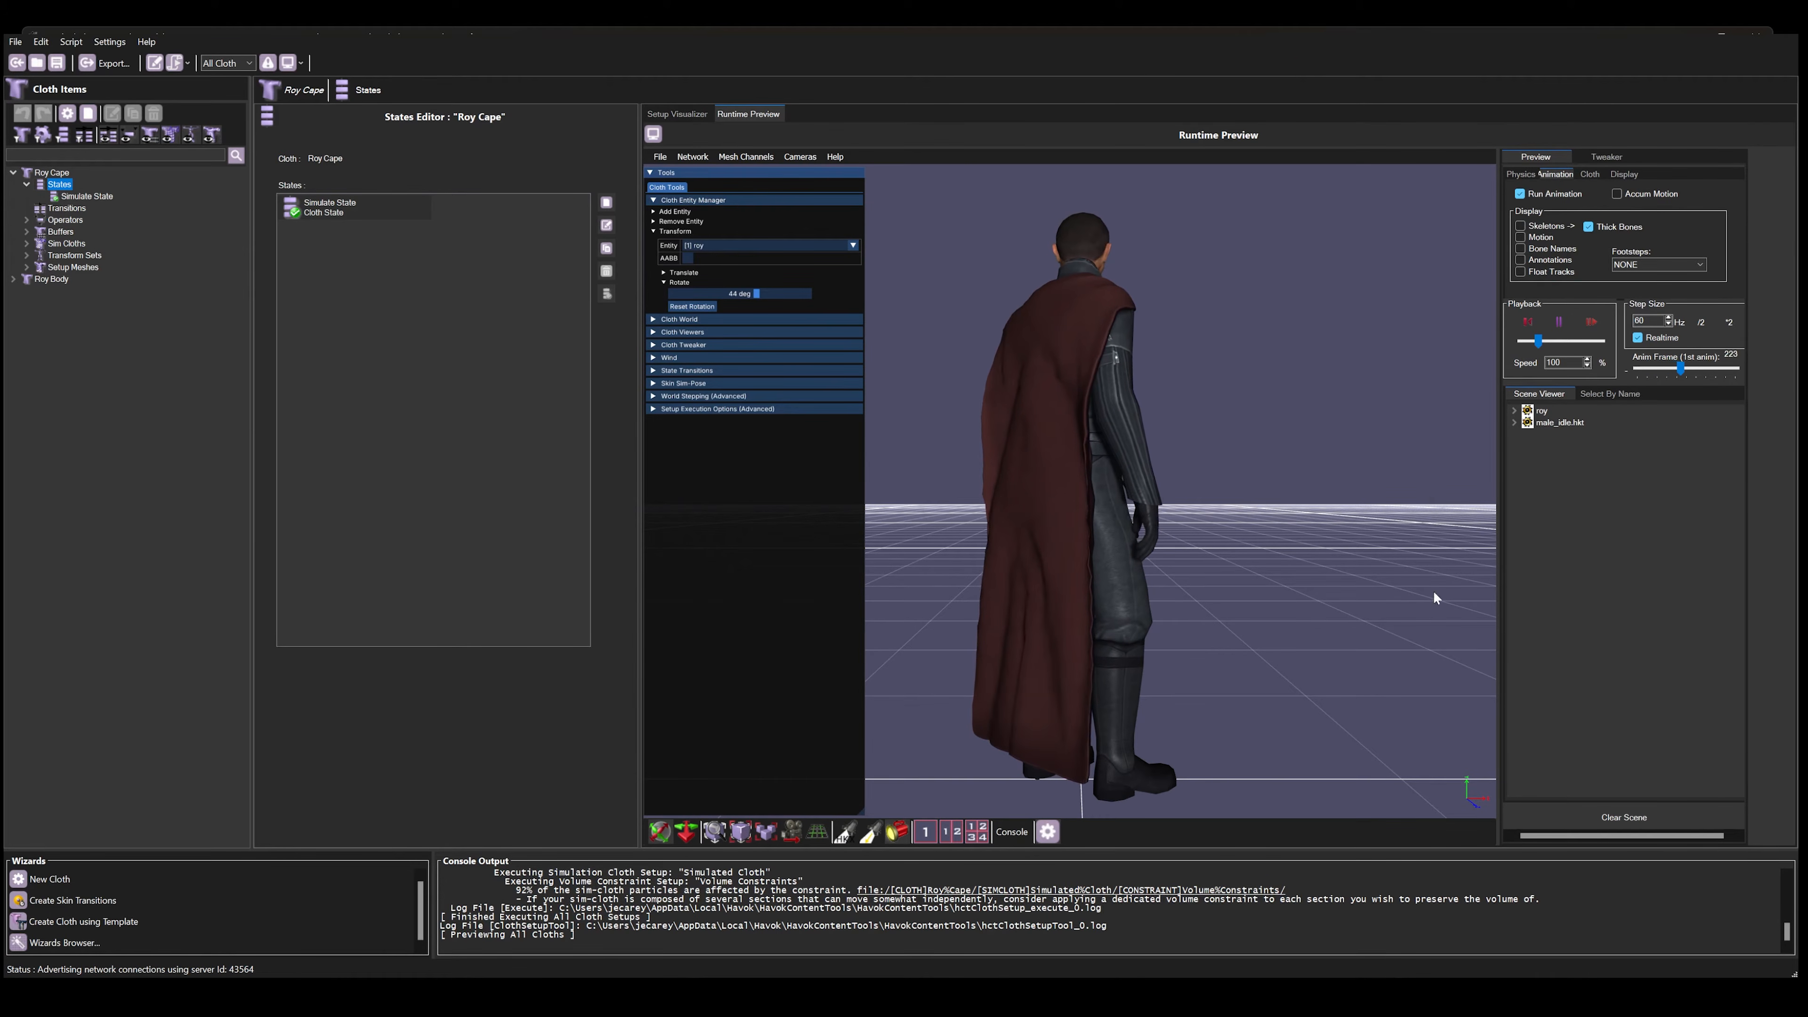
click(1048, 832)
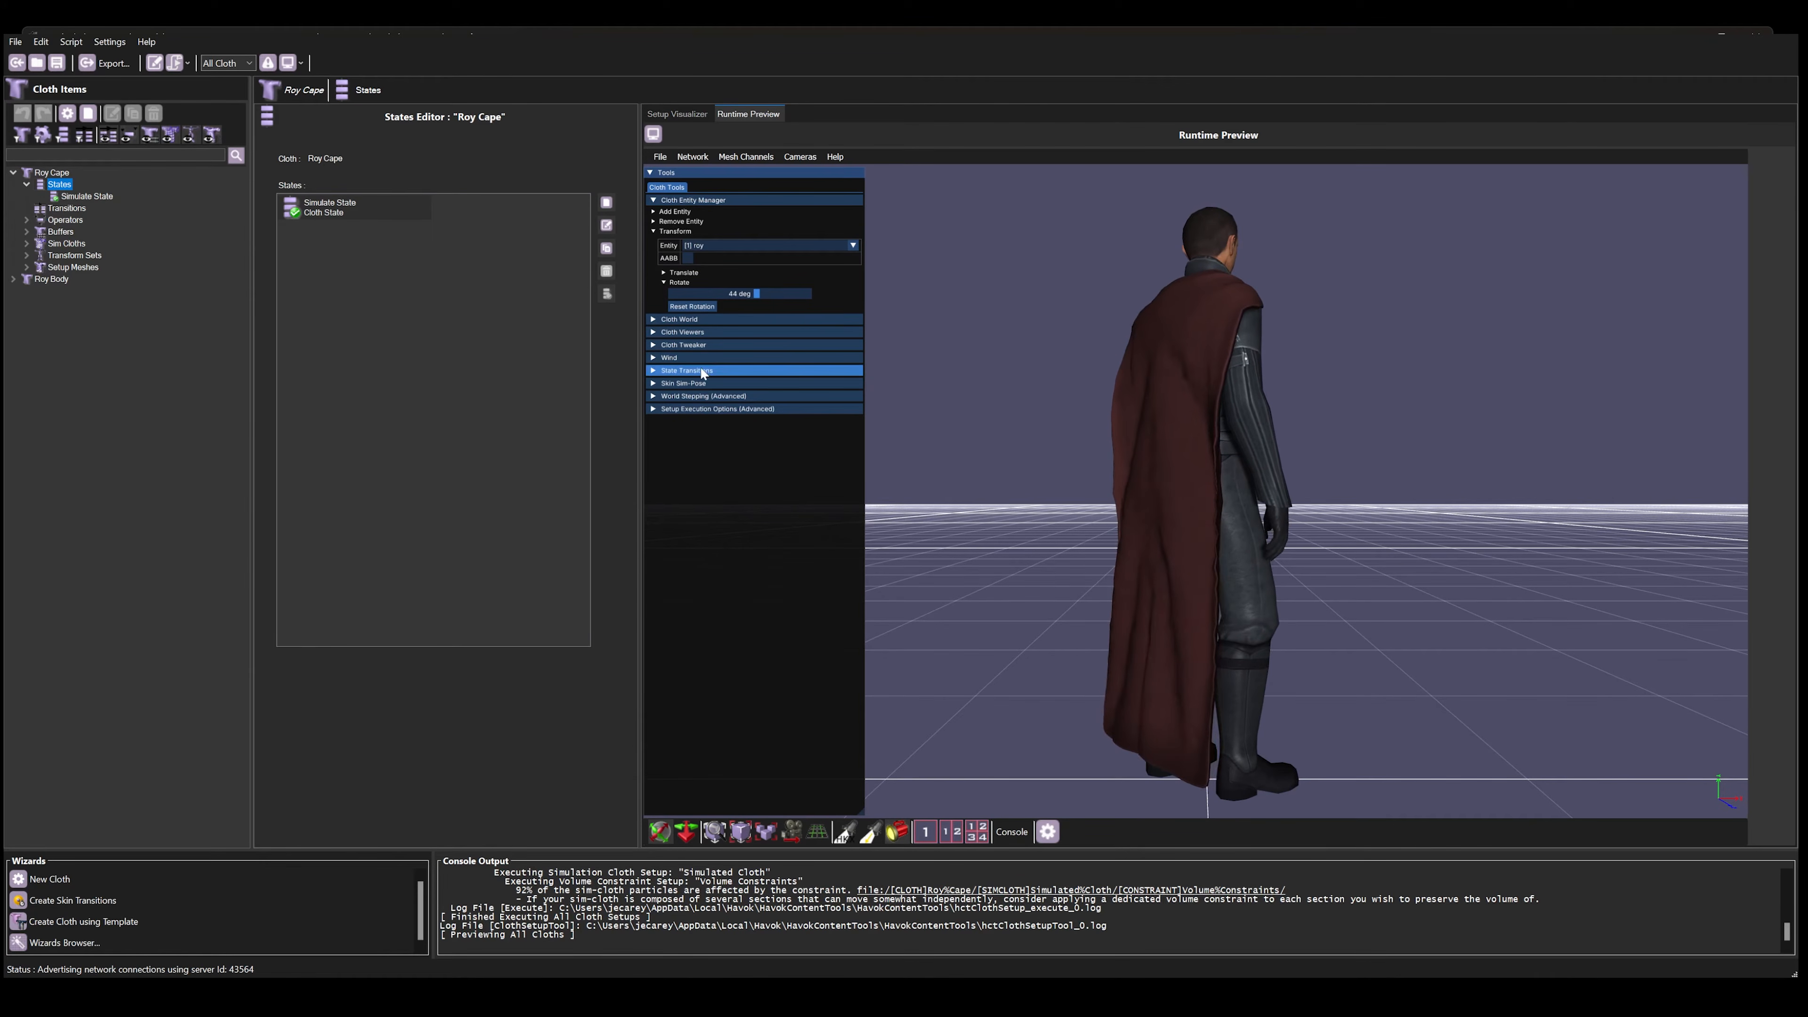
Step: Expand the simulation tweak settings of Roy Cape's Simulated Cloth and the wind settings, keeping the wind off
click(654, 346)
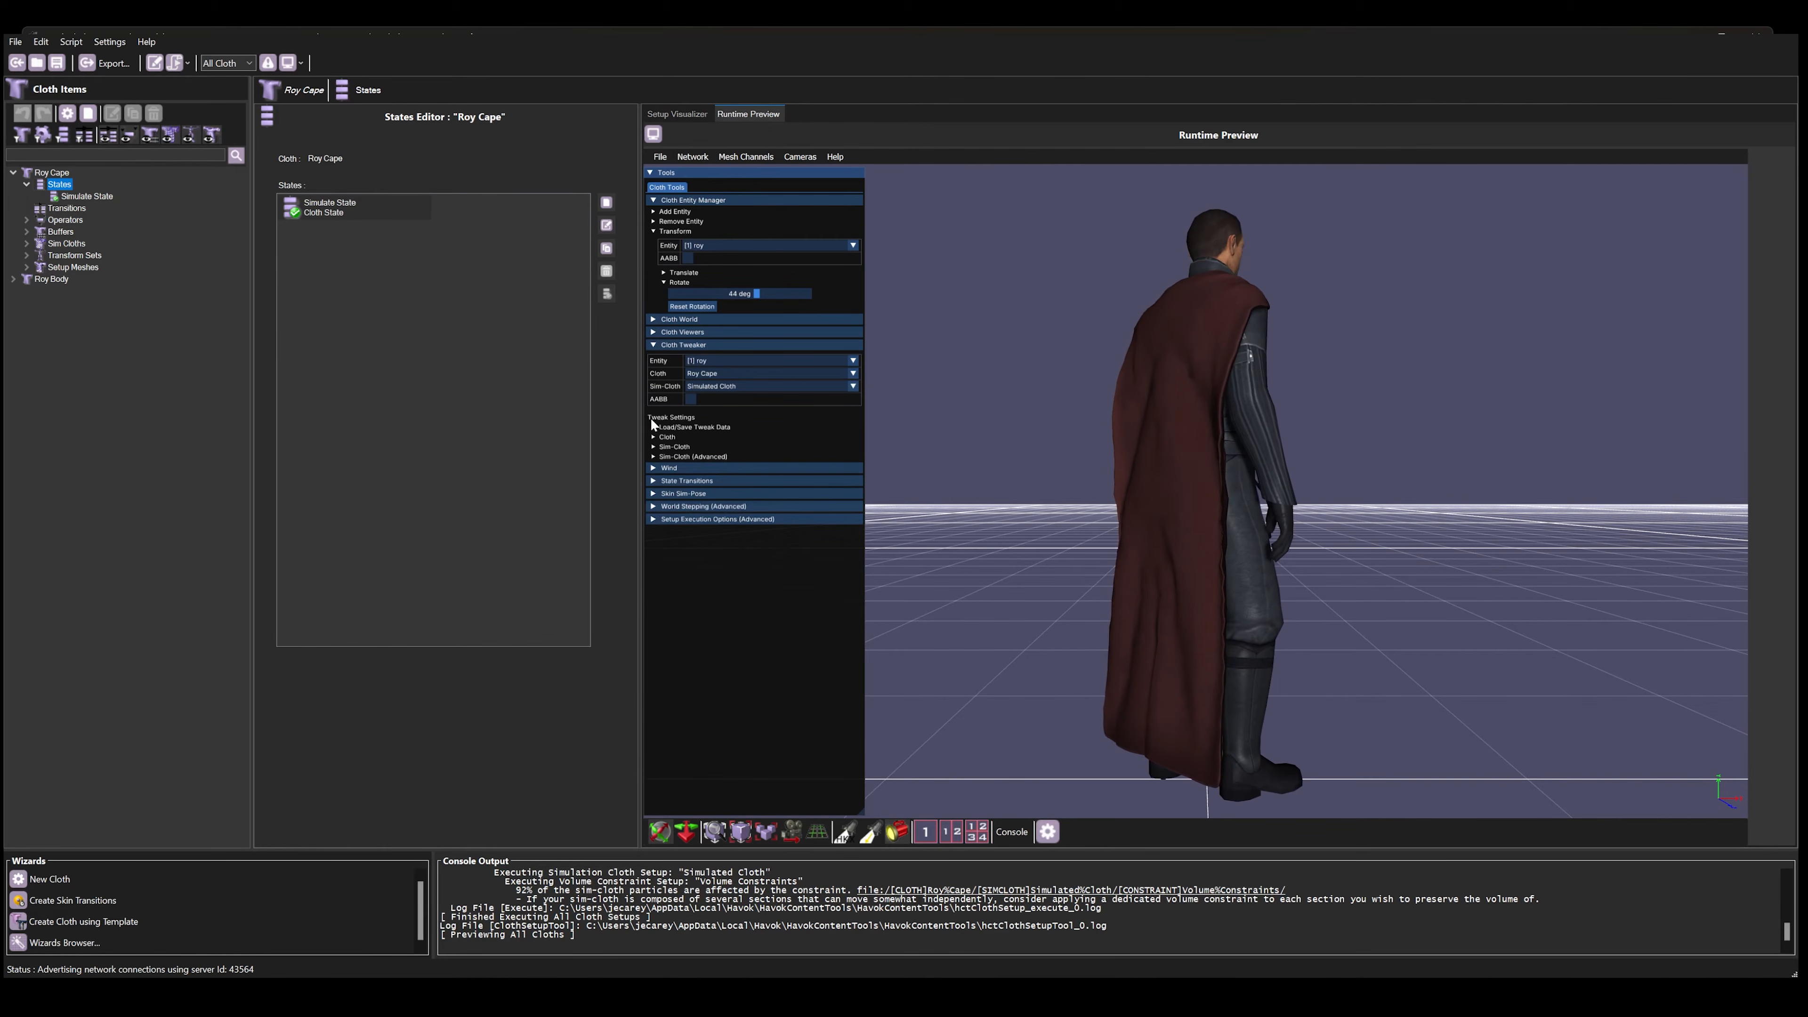
click(654, 447)
click(663, 457)
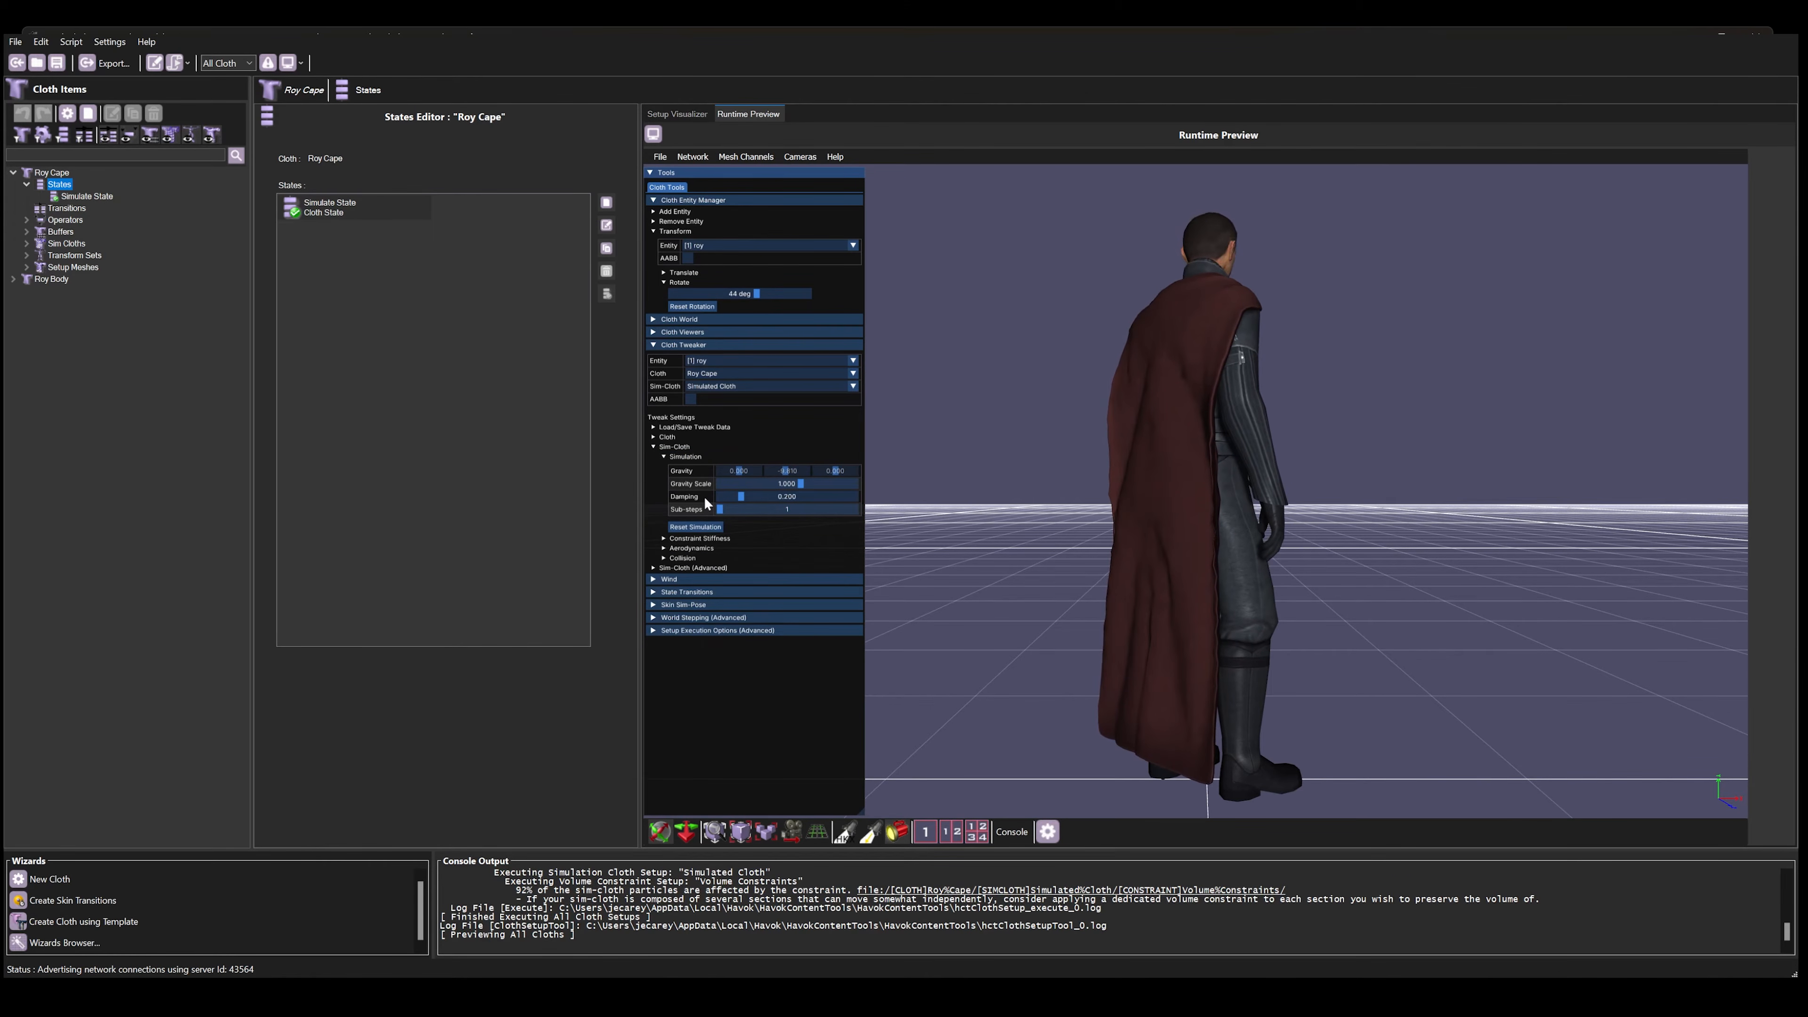
click(654, 579)
click(654, 591)
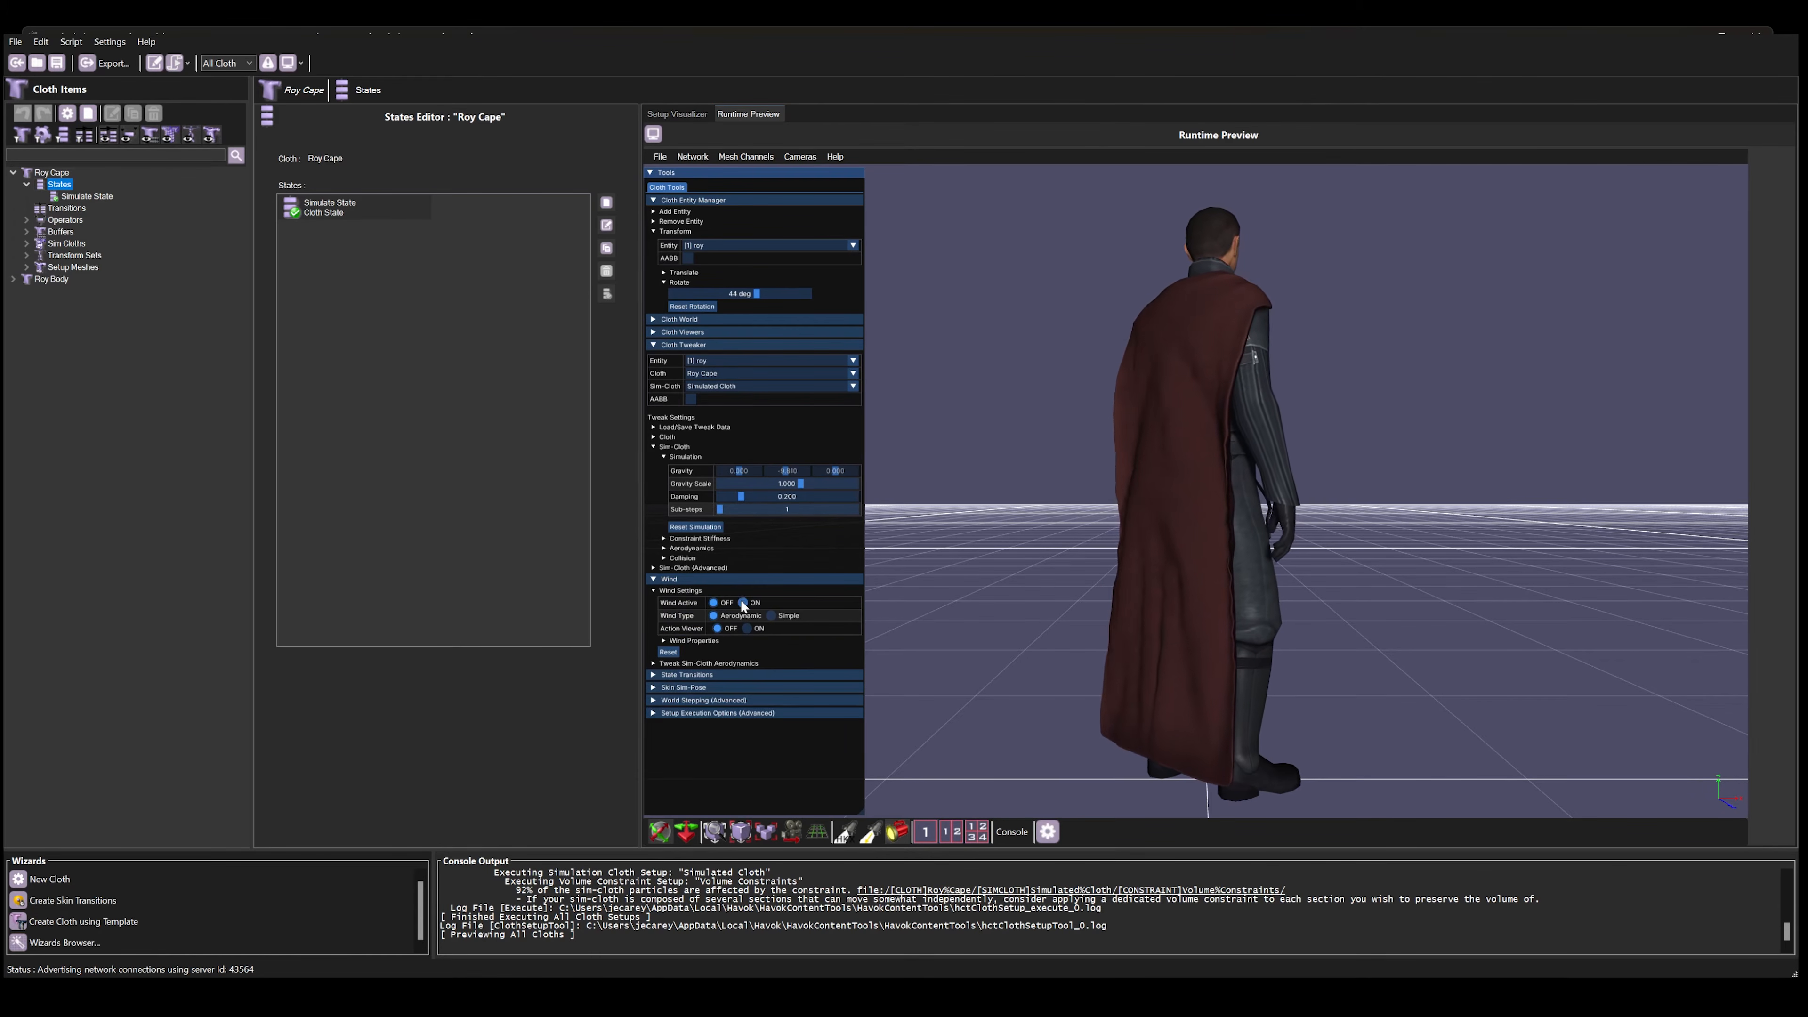
click(714, 602)
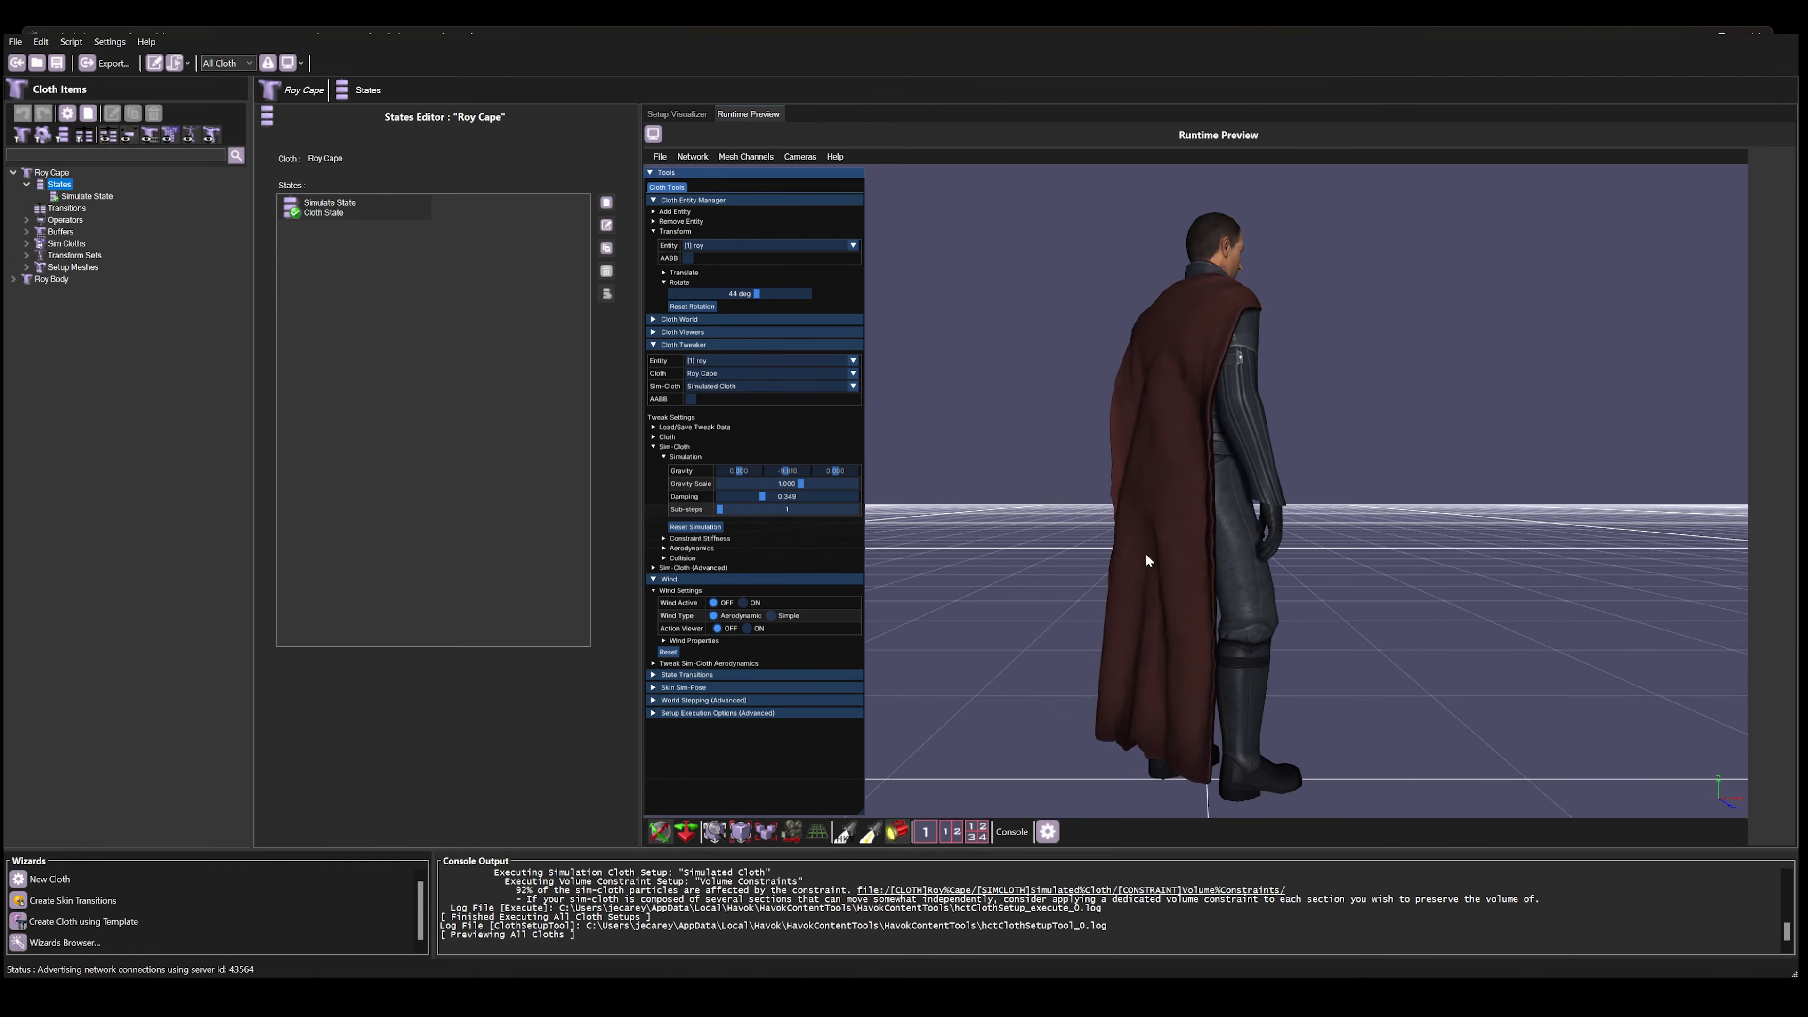
Step: Try a Damping of about 0.349 by pulling Roy's cape, reset the simulation values, and pull the cape again
drag(1166, 584, 963, 419)
drag(1112, 585, 776, 328)
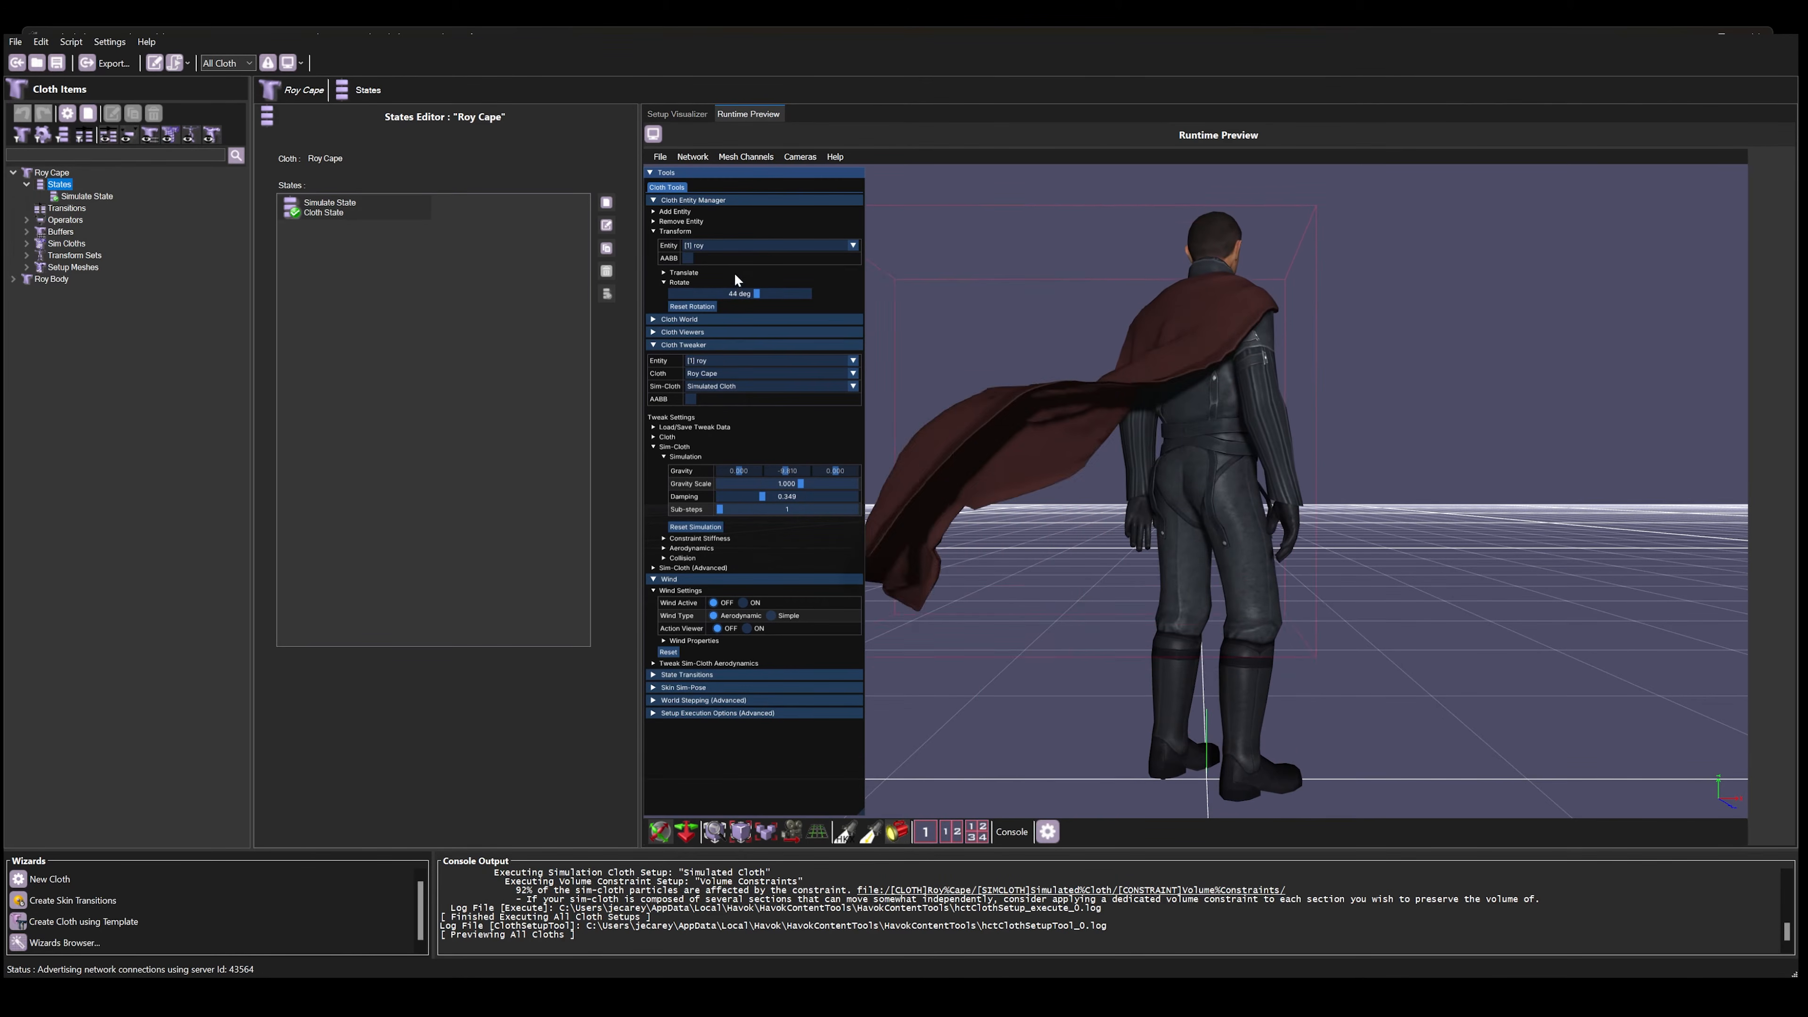
click(712, 530)
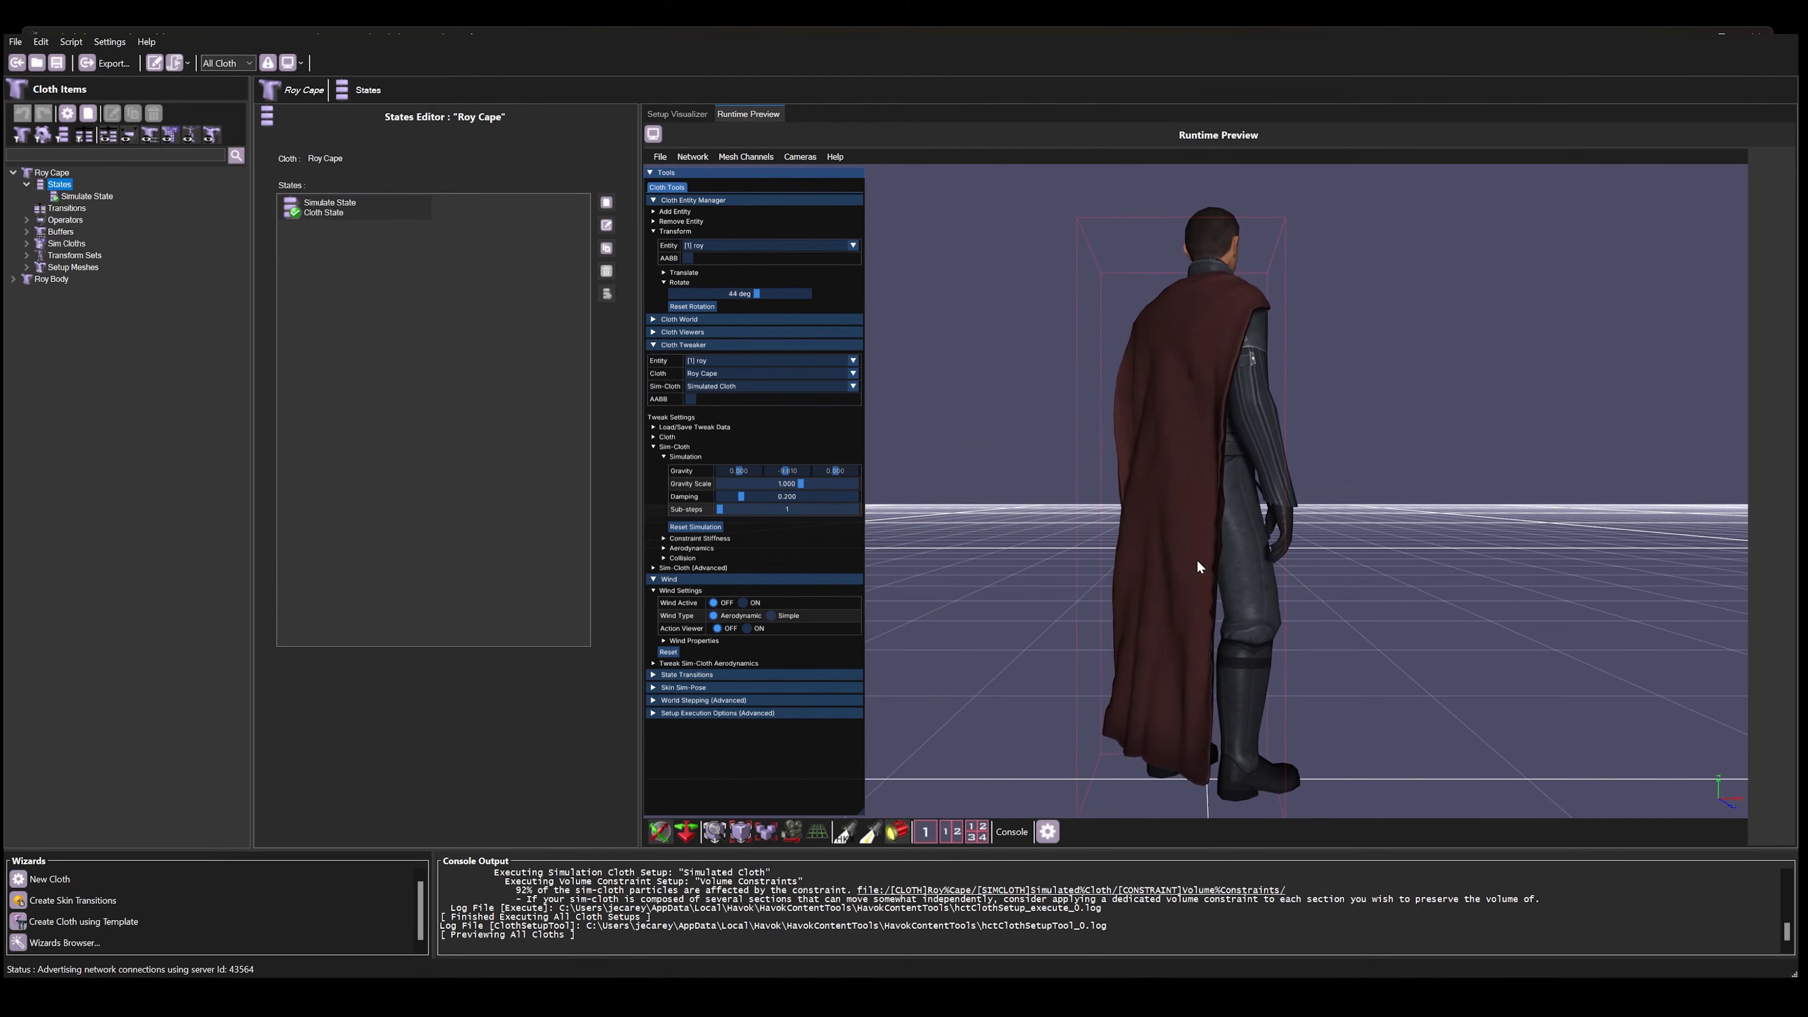
drag(1185, 595, 947, 298)
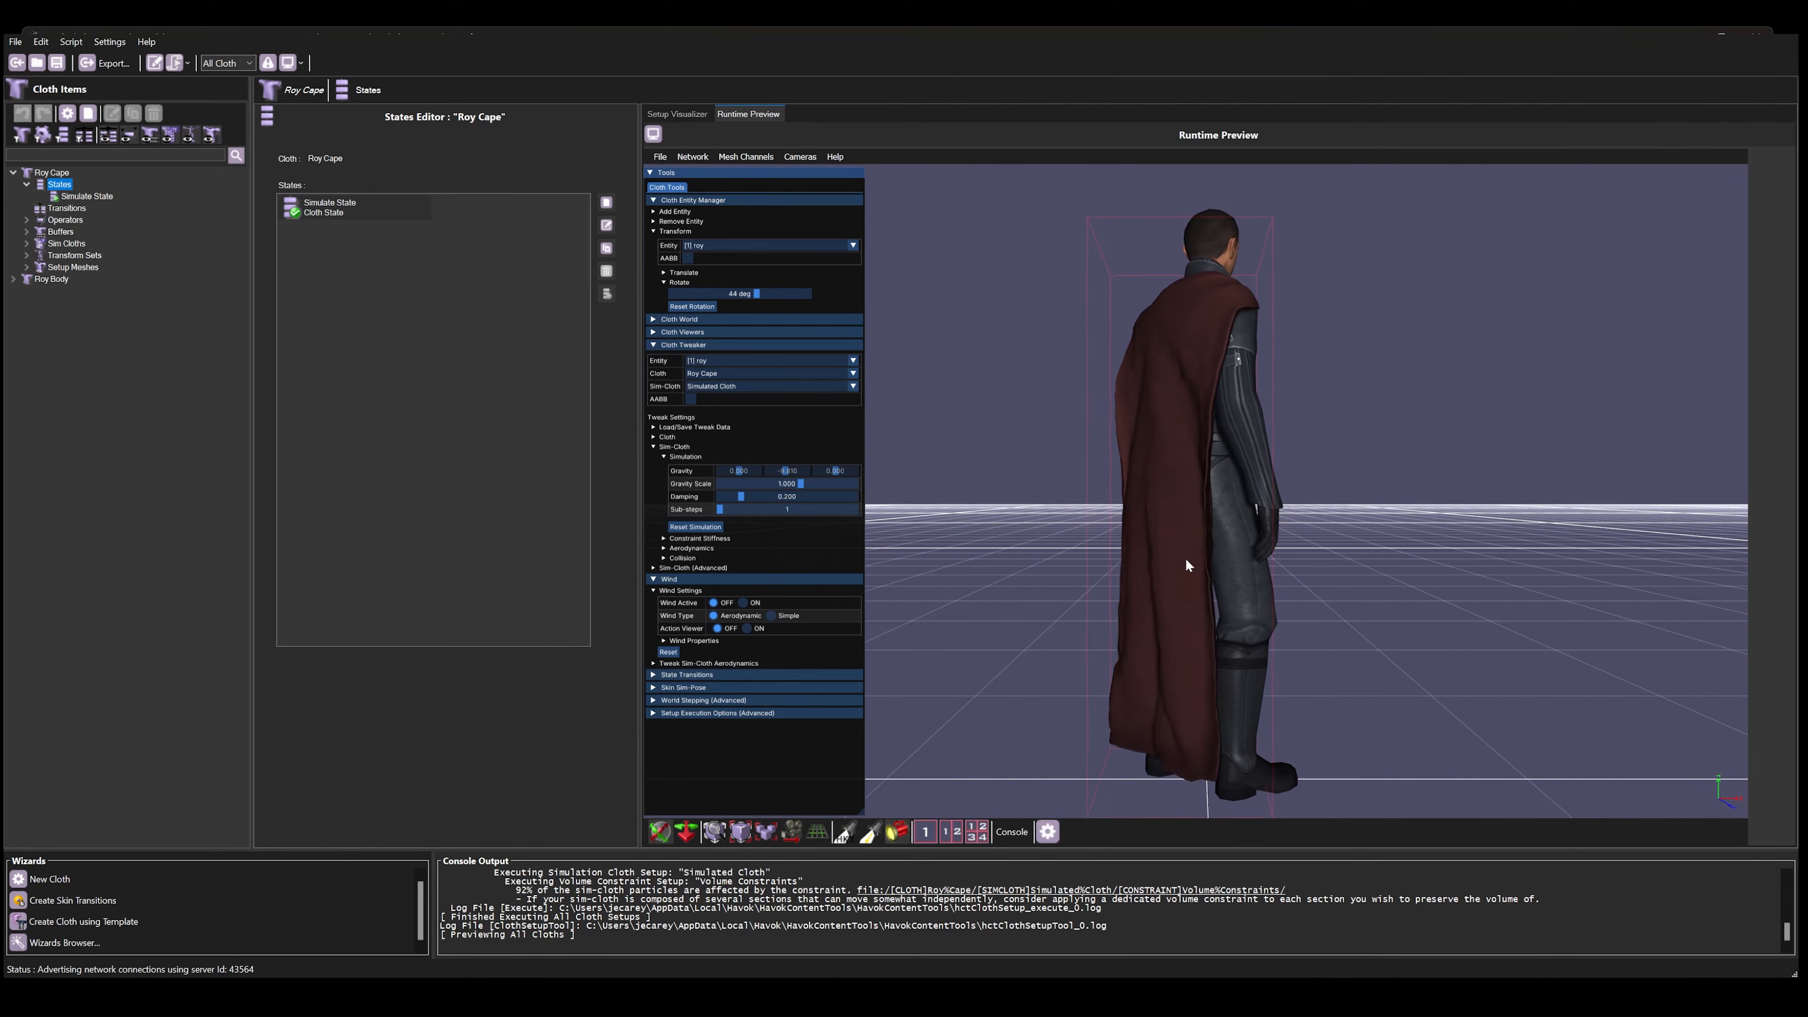
drag(1185, 558, 929, 226)
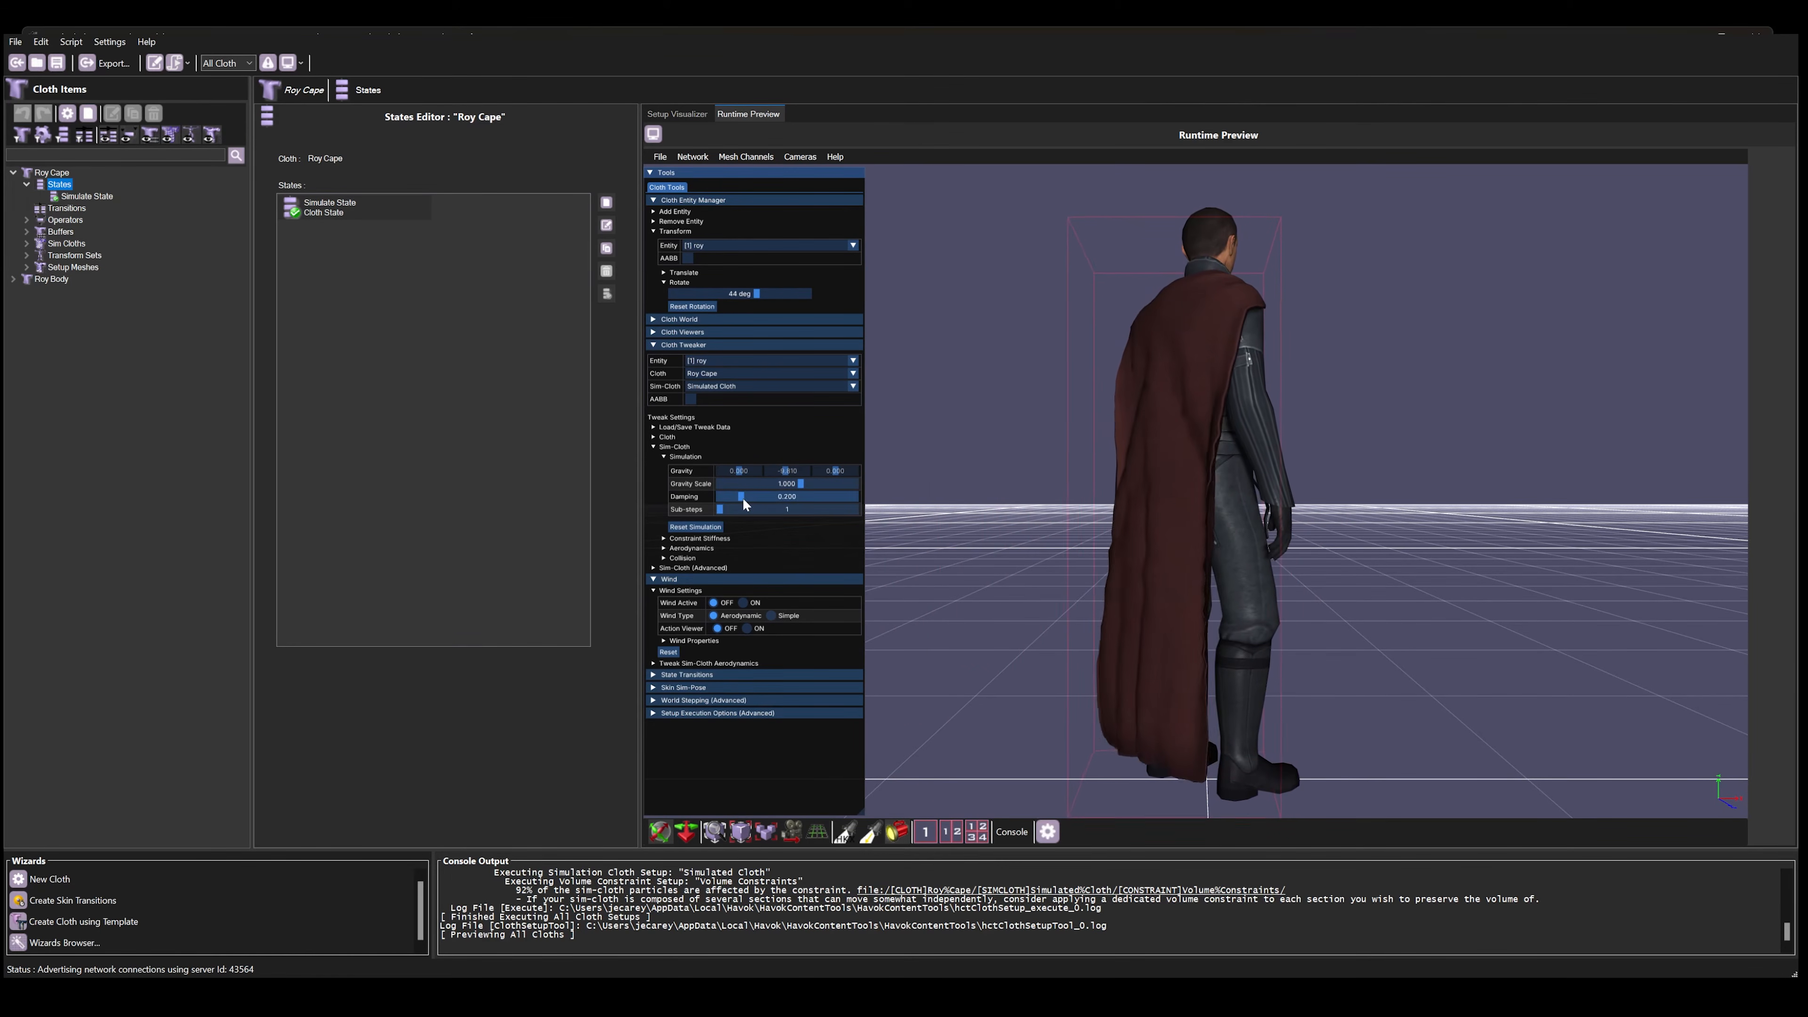
Step: Try Roy's cape at maximum, minimum and about 0.5 Damping by pulling it, and reset the simulation values
drag(743, 497, 866, 505)
drag(1097, 646, 916, 205)
drag(854, 497, 716, 502)
drag(1179, 638, 1032, 163)
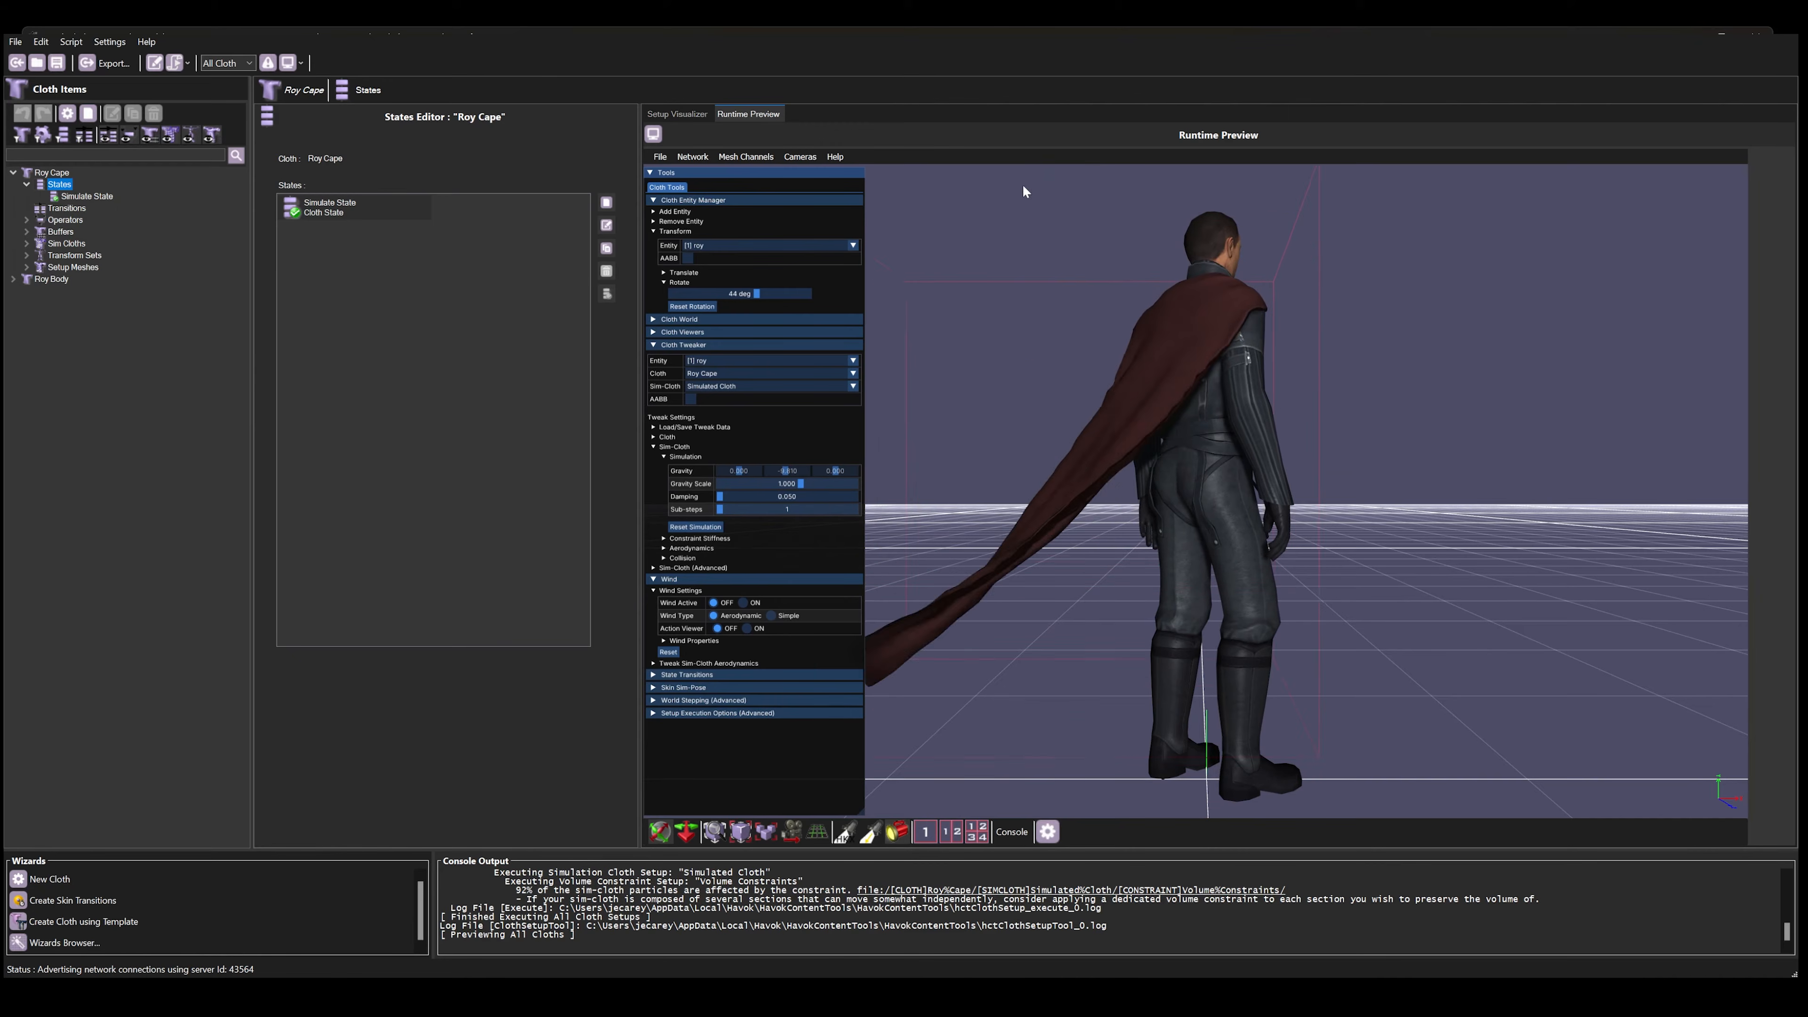
drag(717, 495, 783, 497)
drag(1187, 666, 1122, 171)
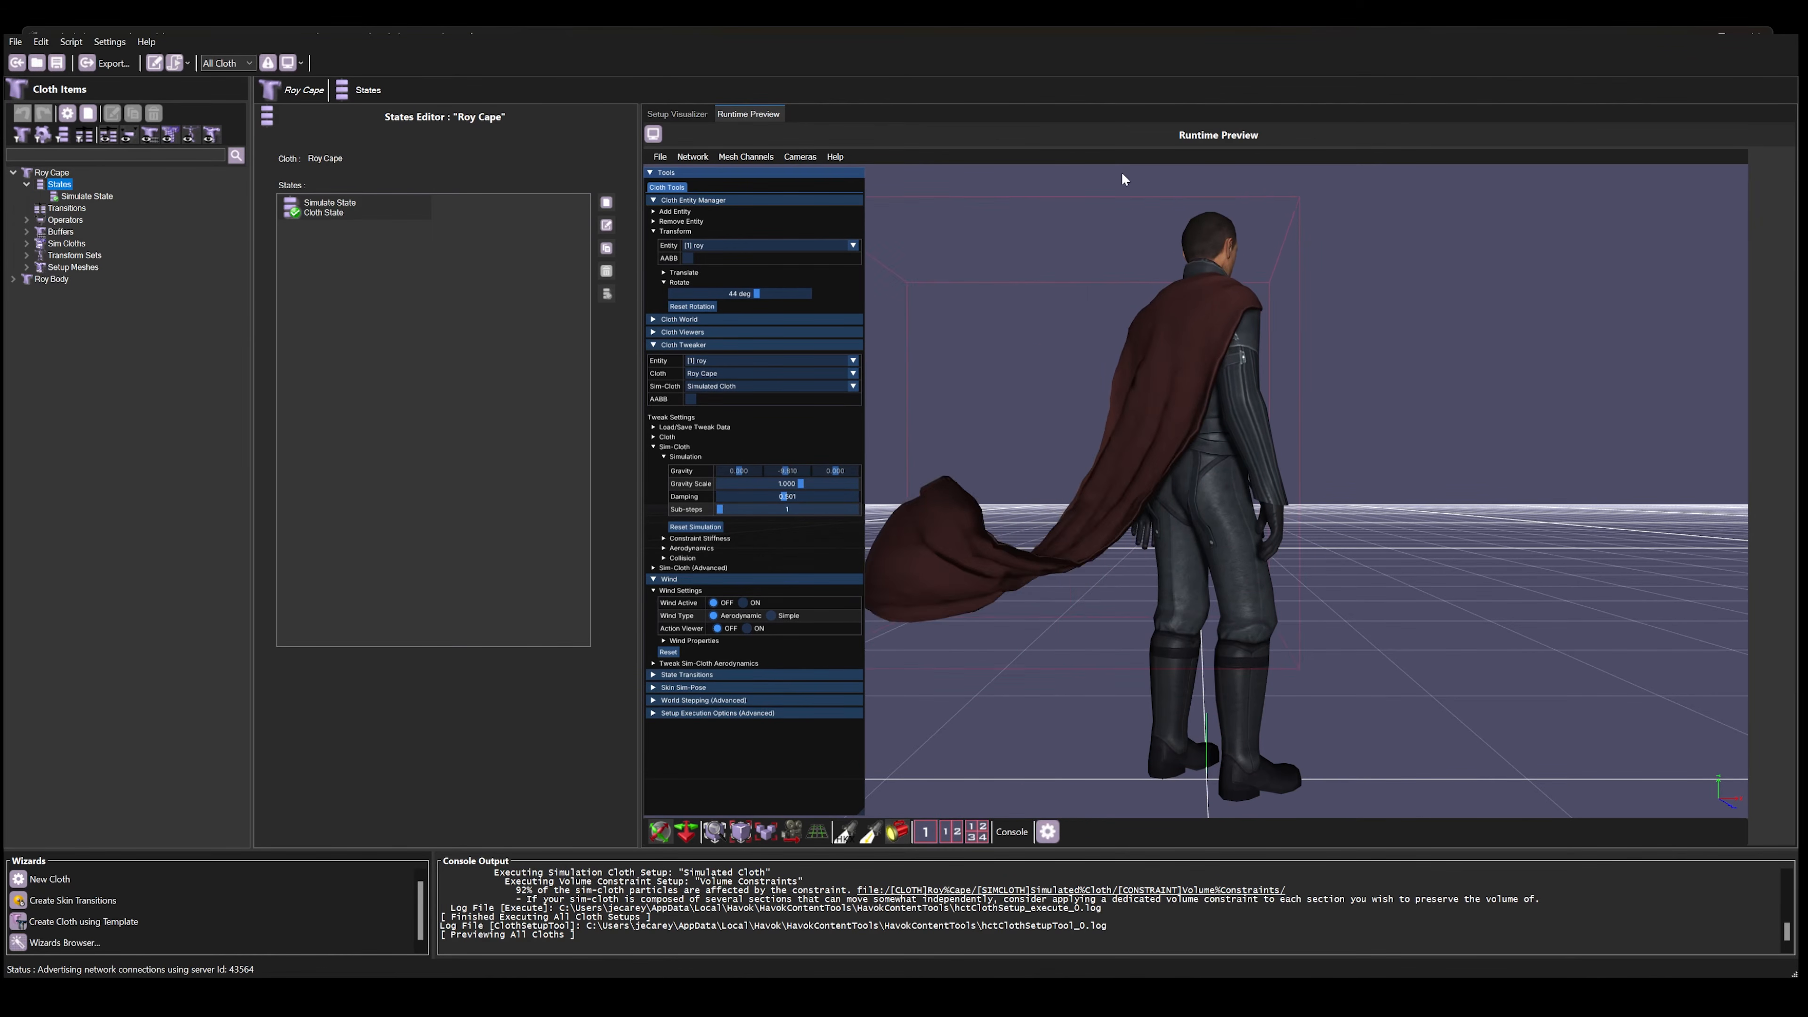
drag(1165, 630, 969, 166)
click(718, 528)
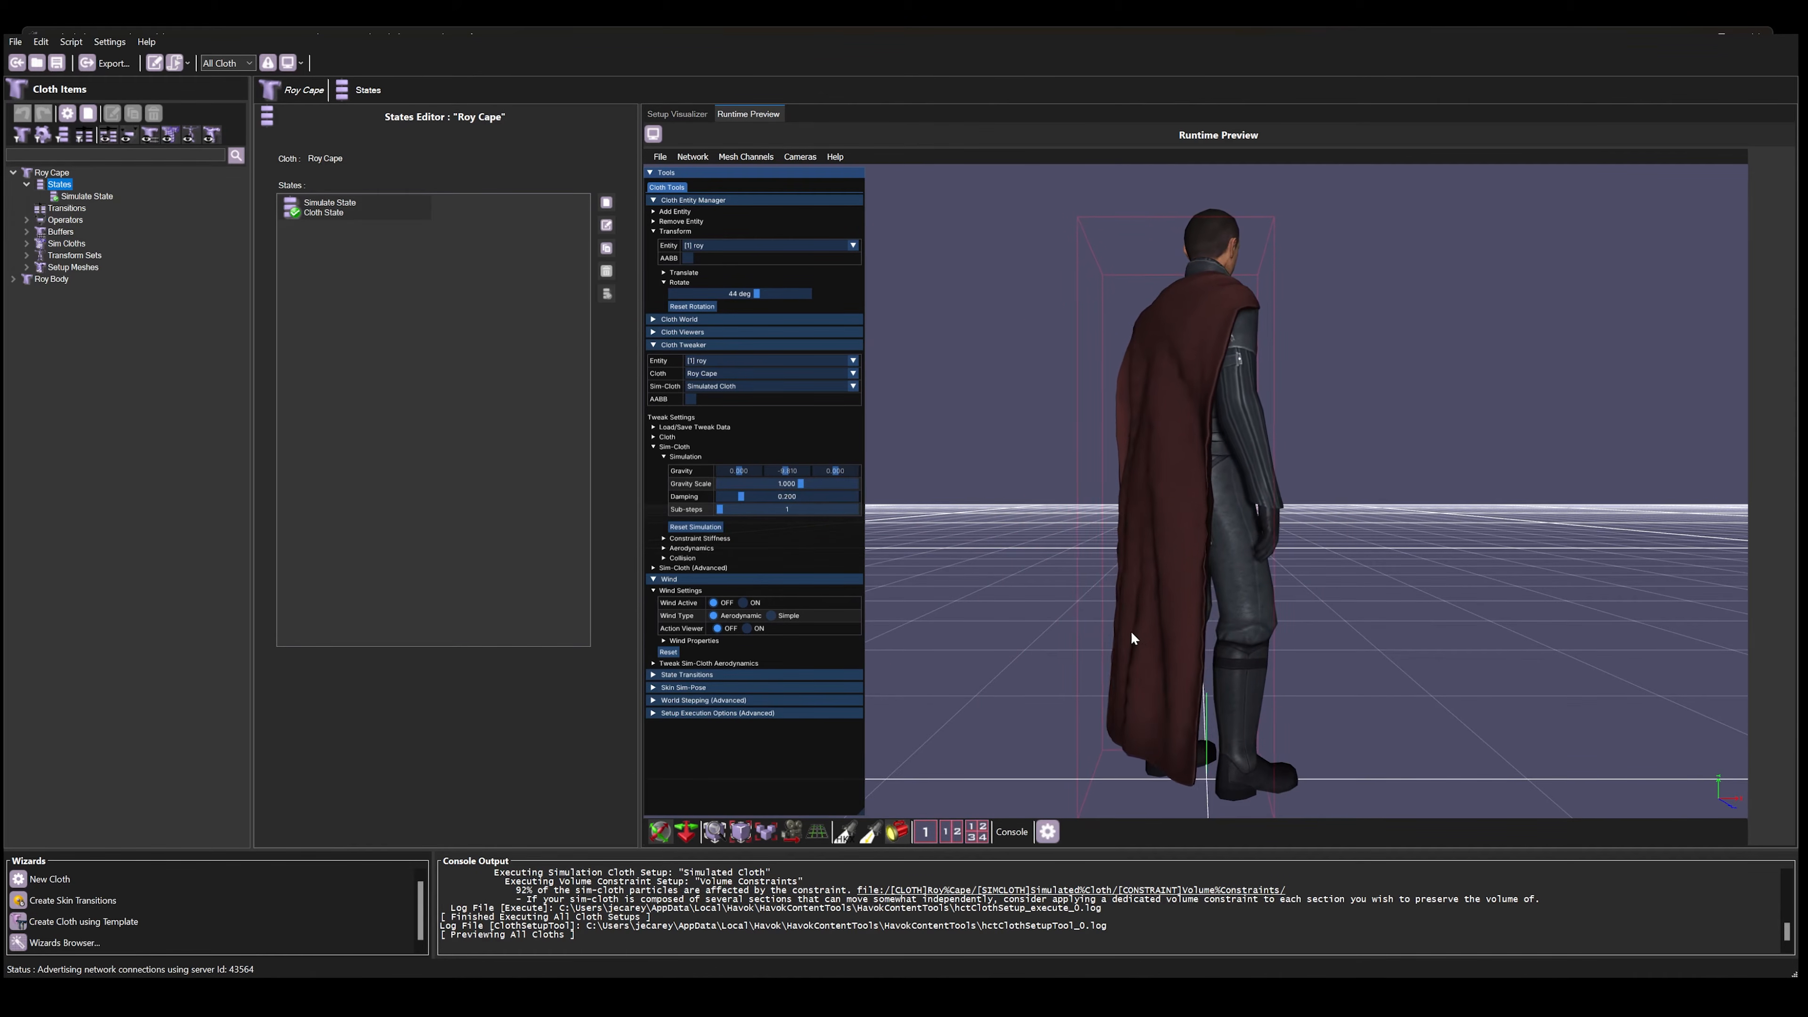
drag(1128, 628, 880, 129)
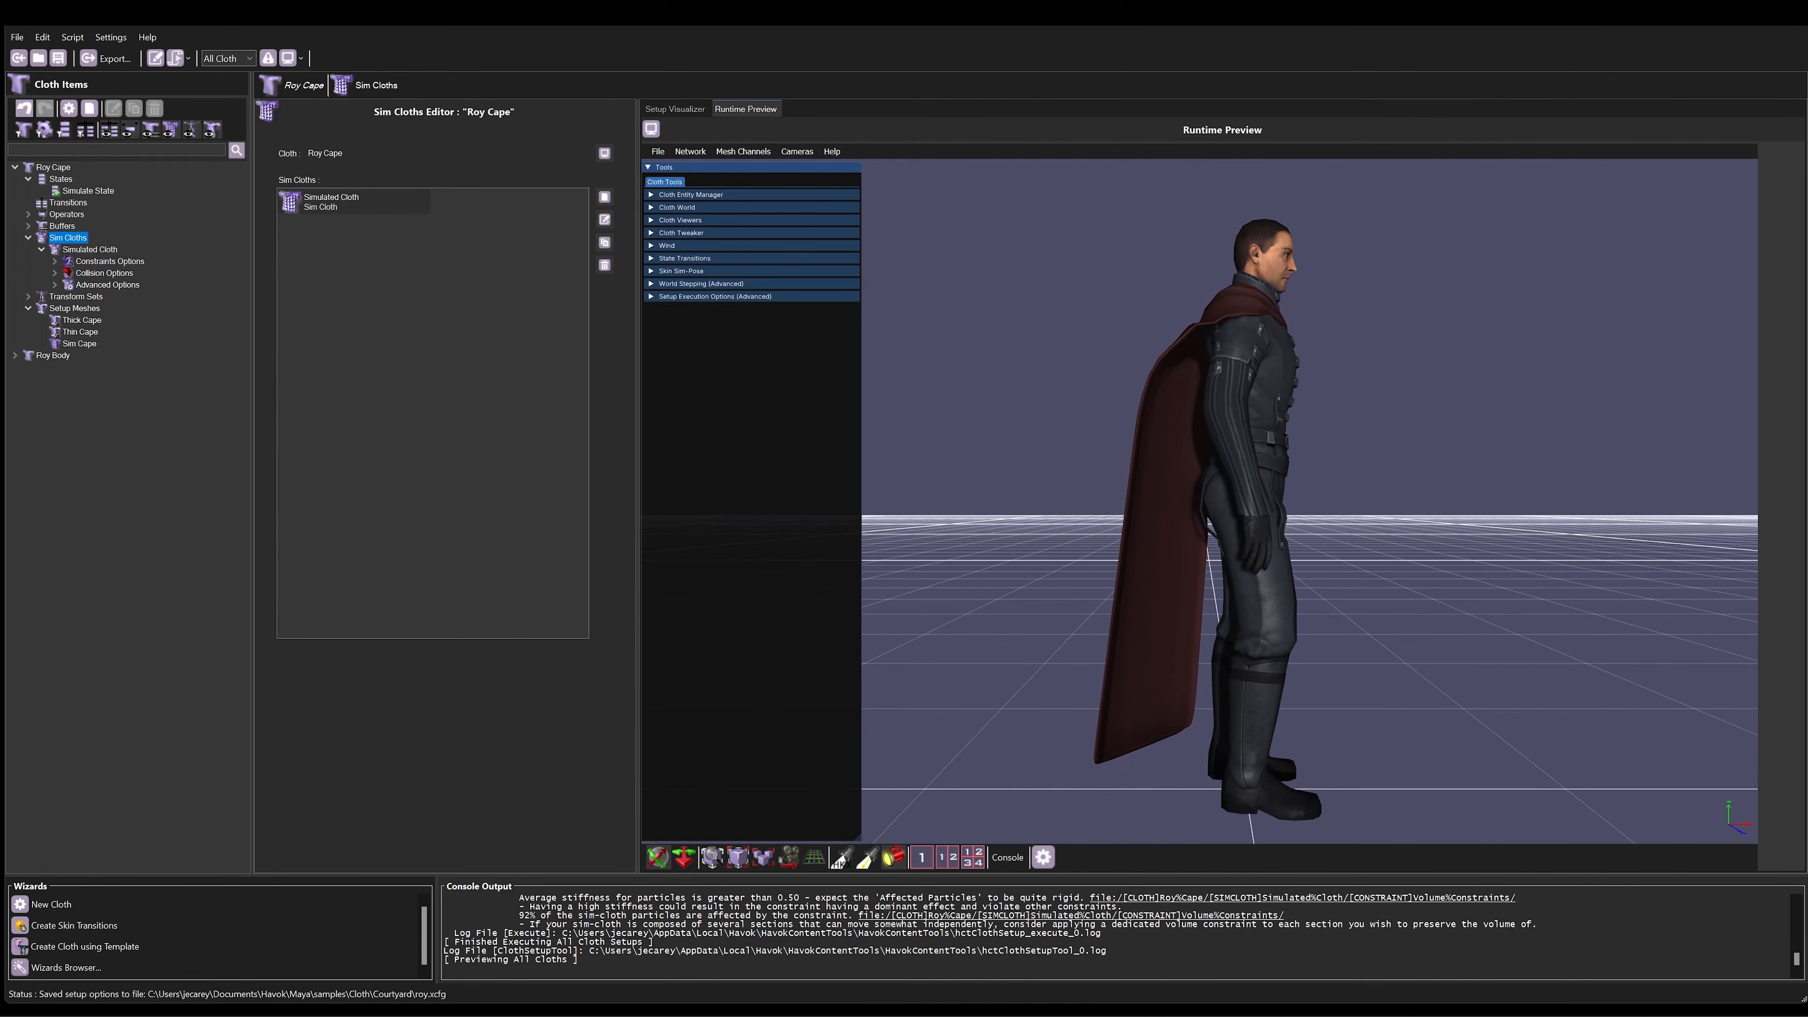
Step: Expand the Constraint Stiffness tweak settings for Roy Cape's Simulated Cloth in the Cloth Tweaker
click(653, 233)
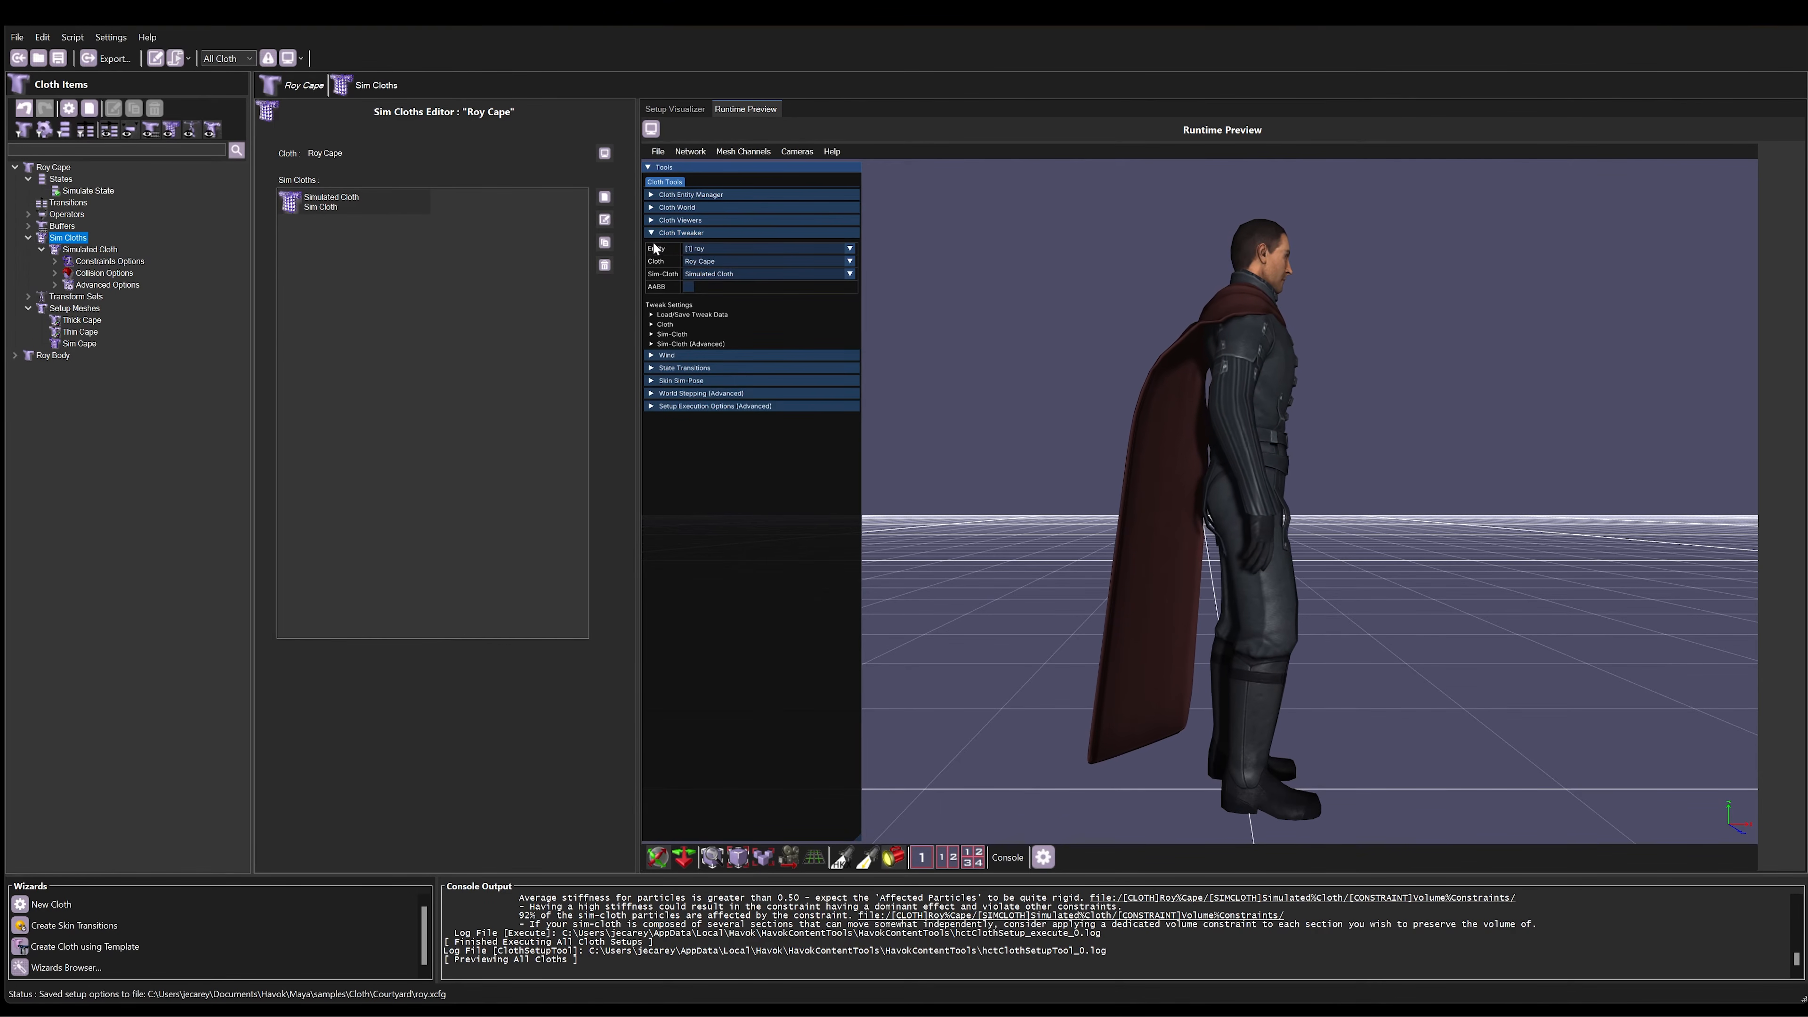
click(651, 334)
click(659, 354)
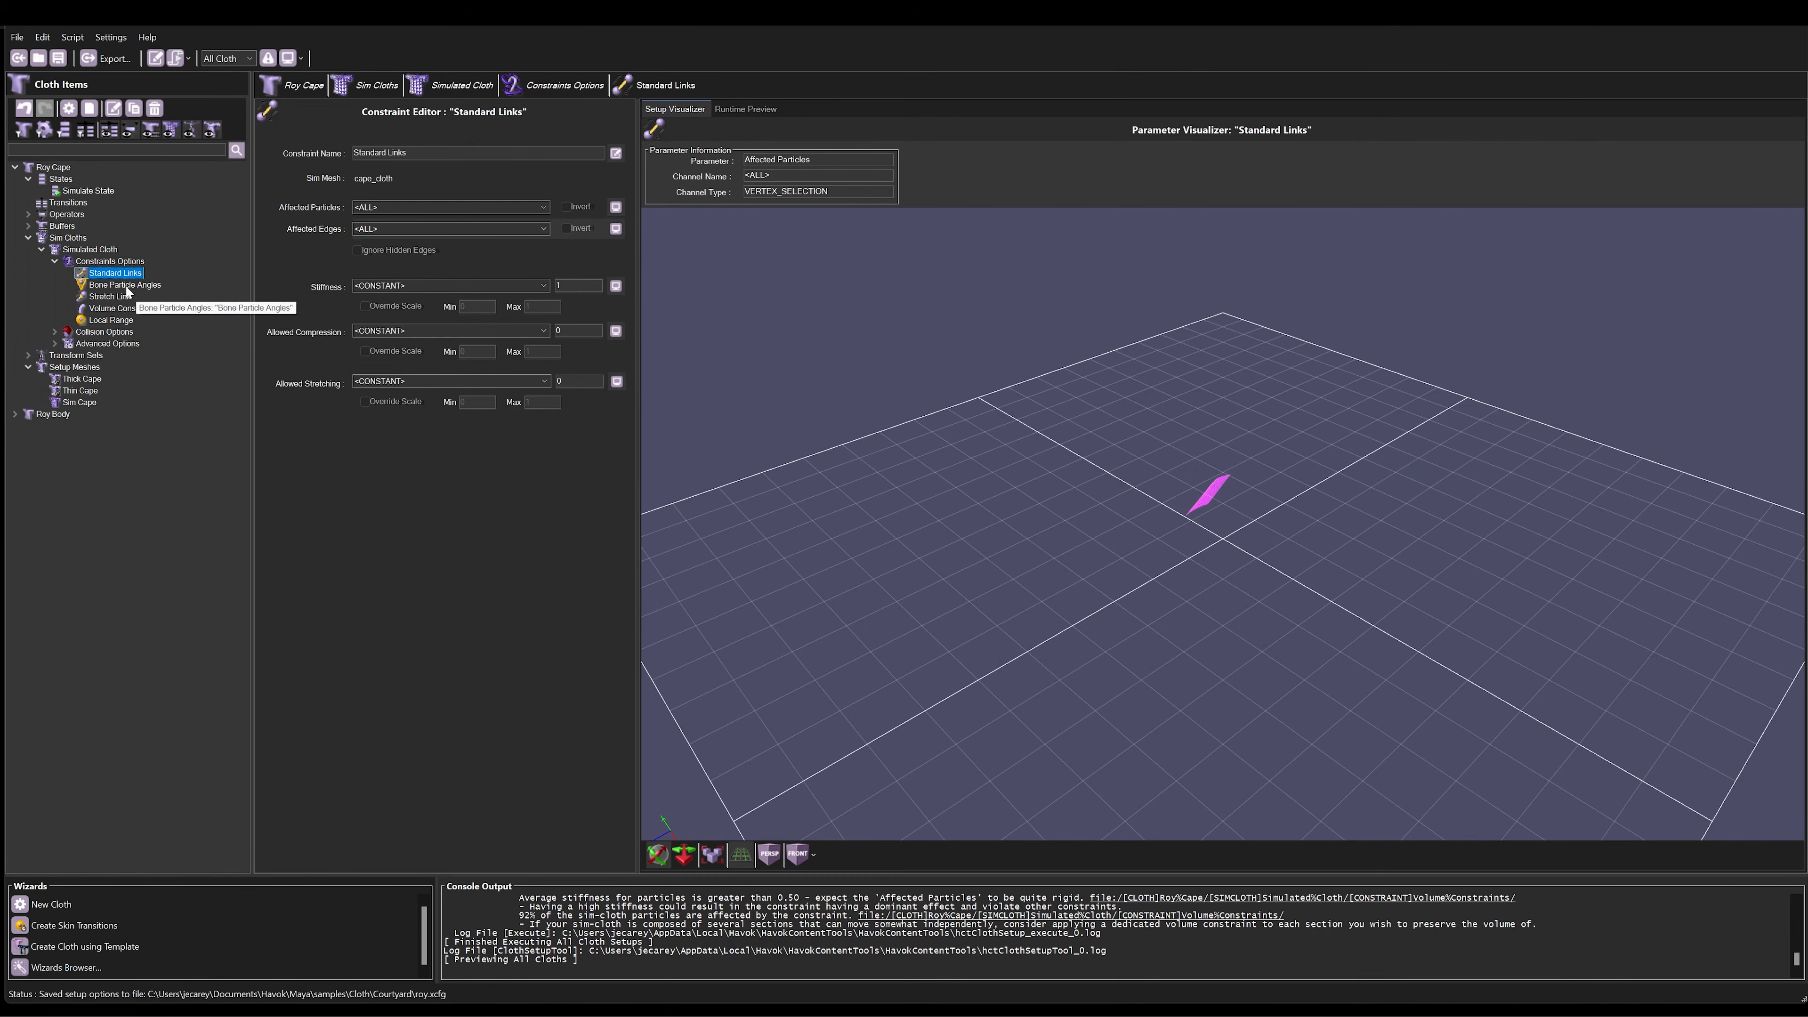
Step: Examine the Bone Particle Angles constraint's planes, angle units and angle limits, and consult its help page
click(127, 286)
key(F1)
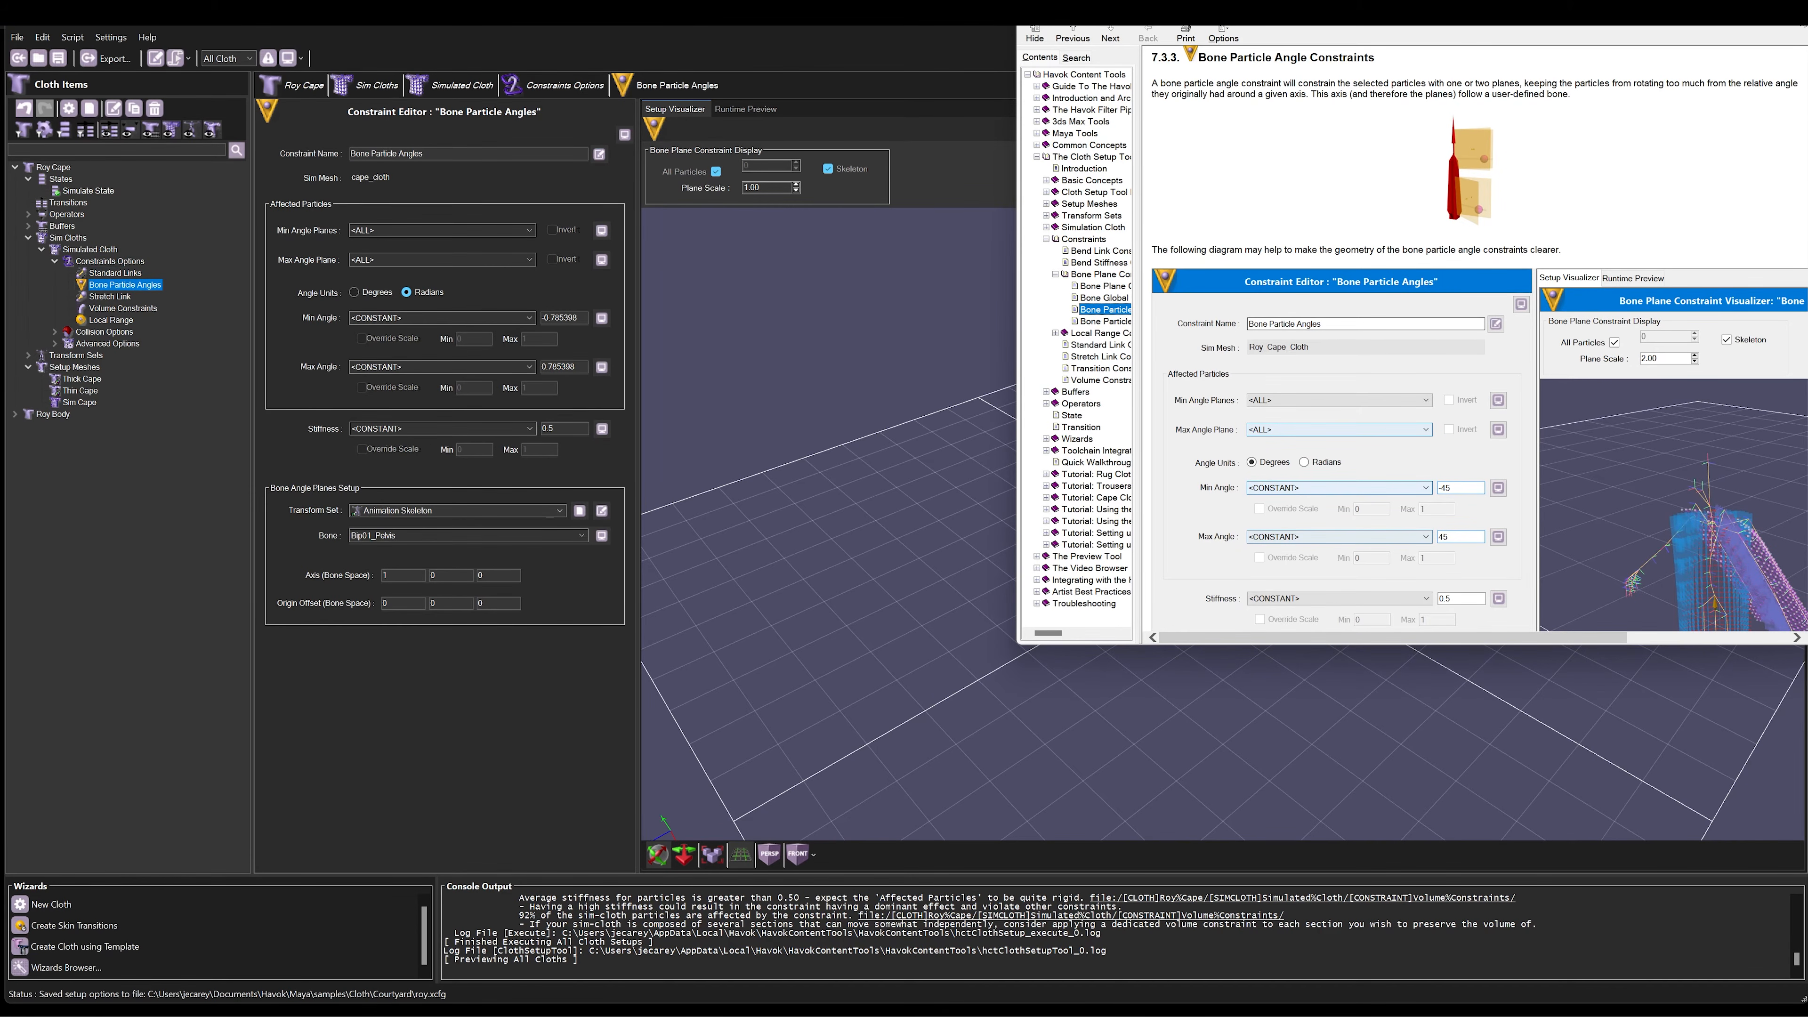
click(1800, 13)
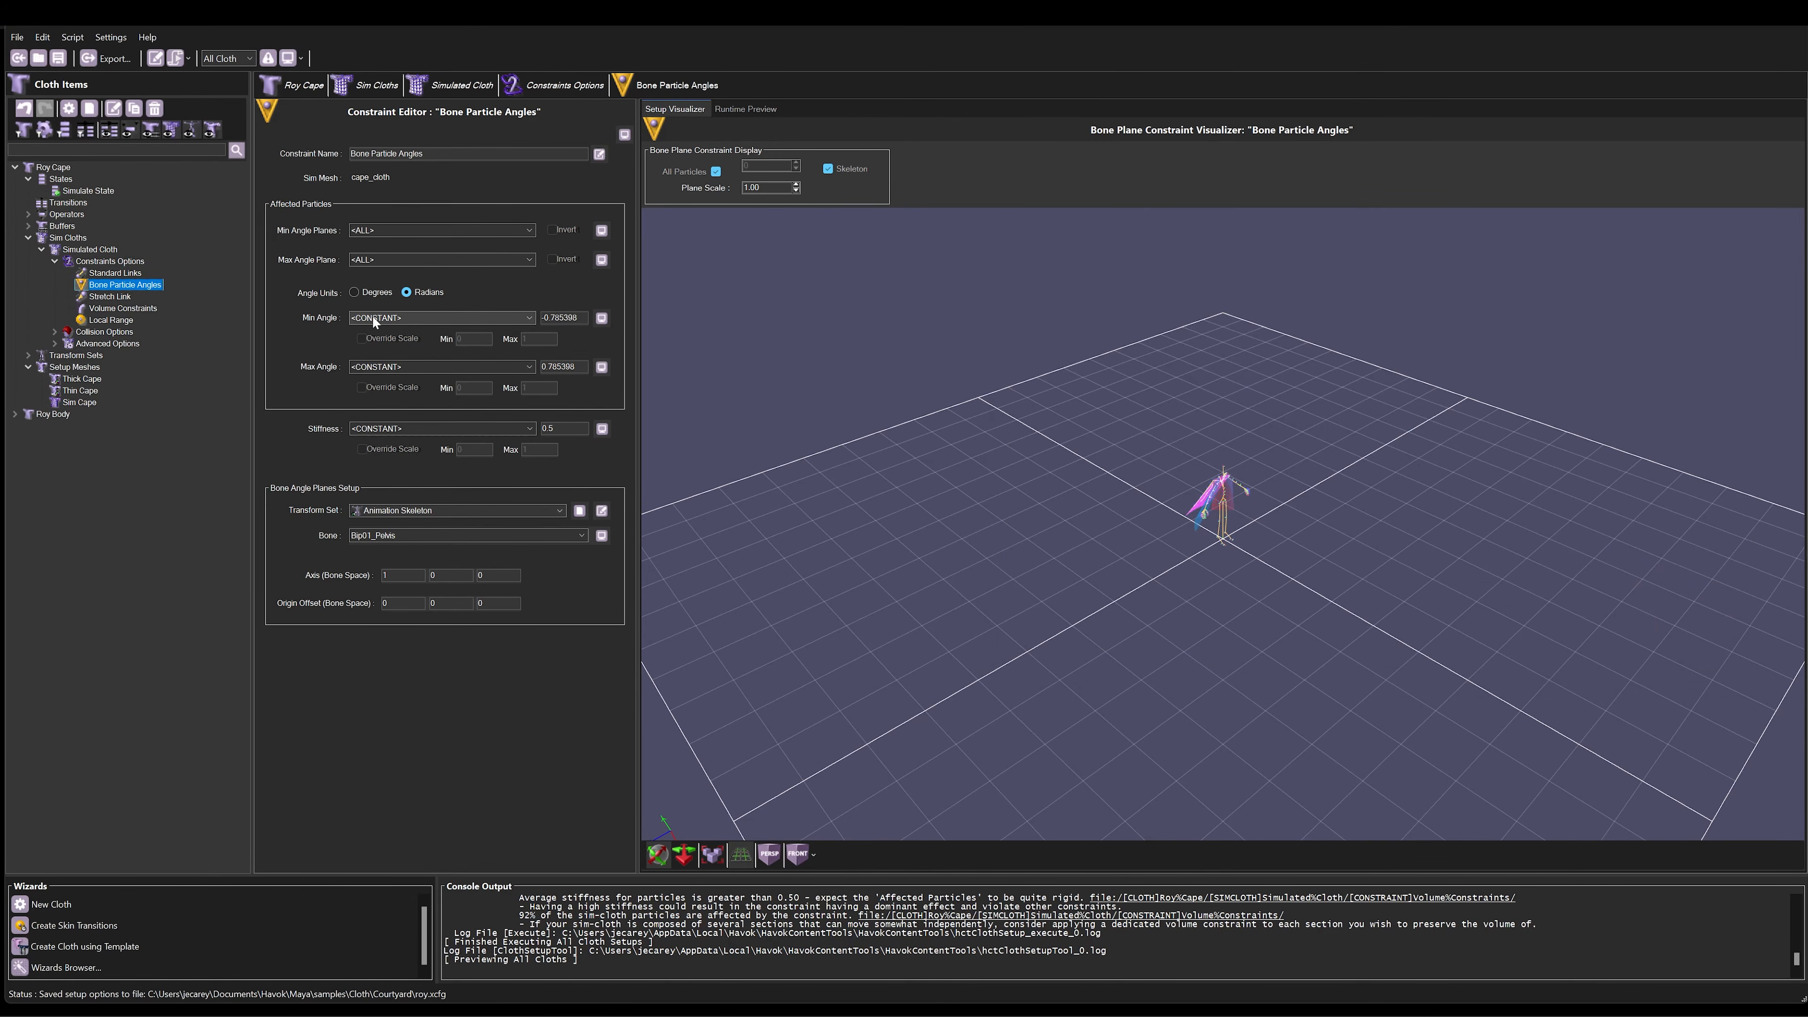
mouse_move(325, 317)
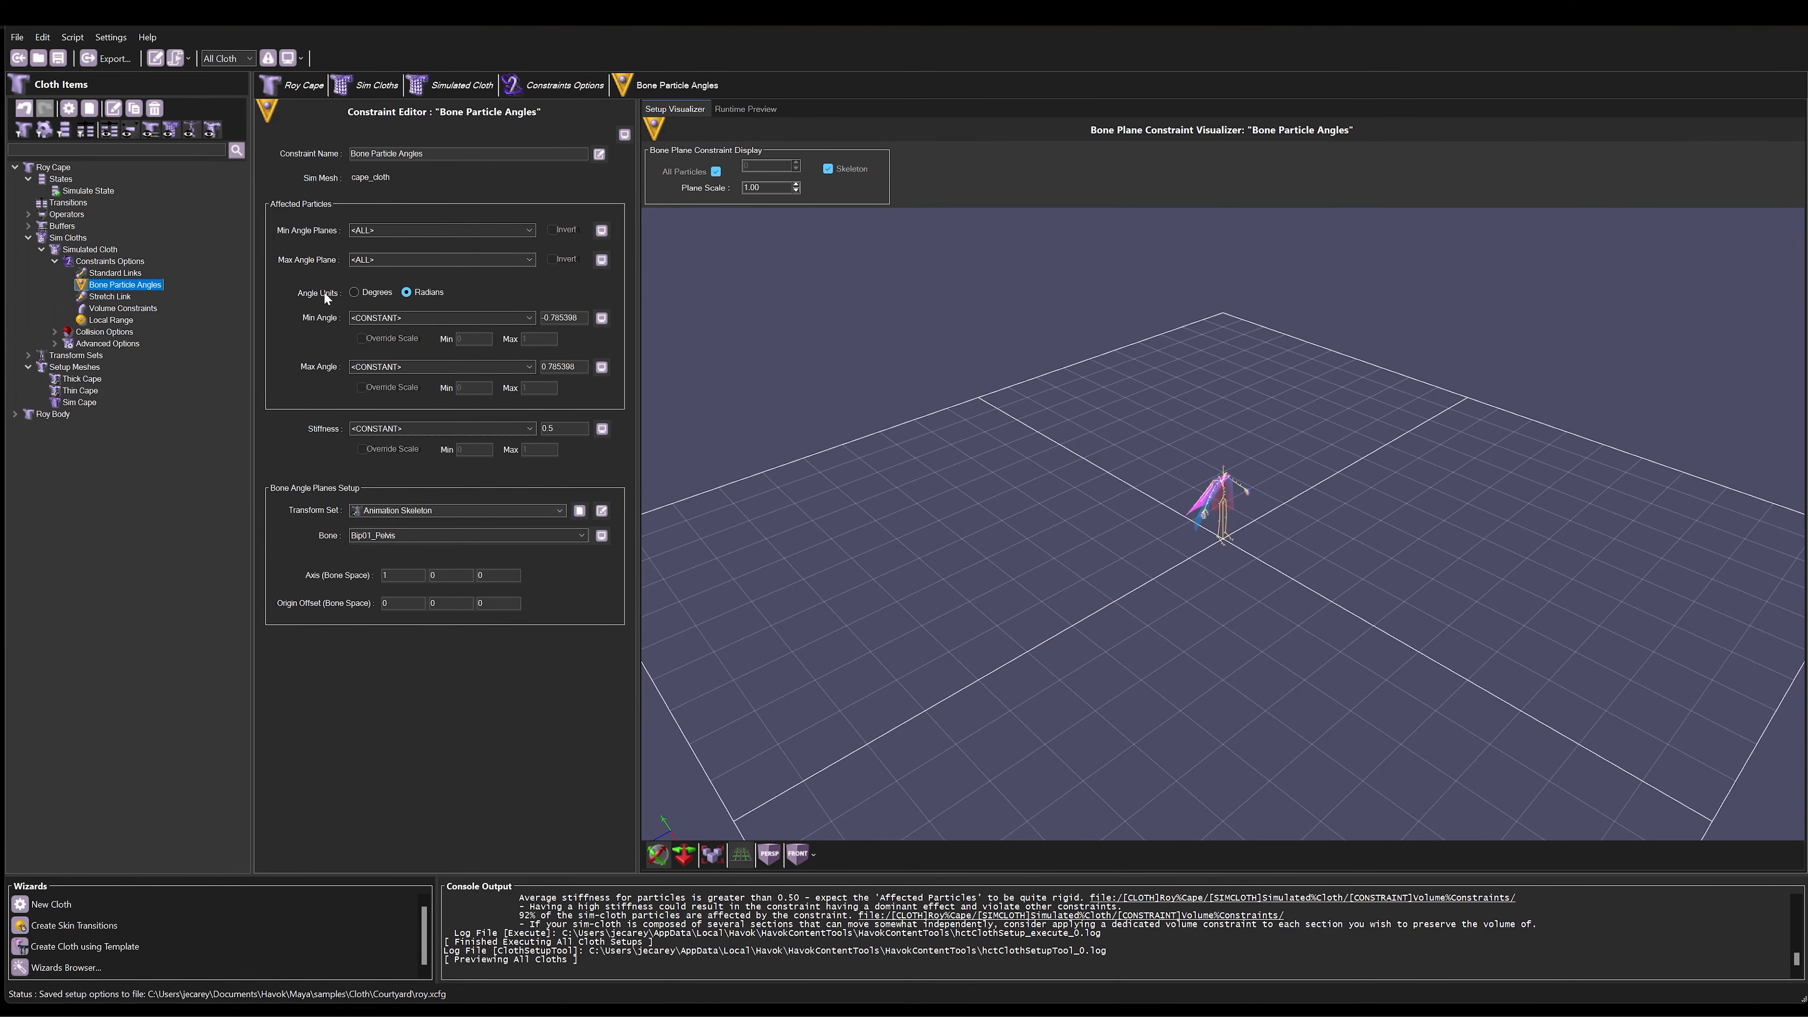
mouse_move(321, 259)
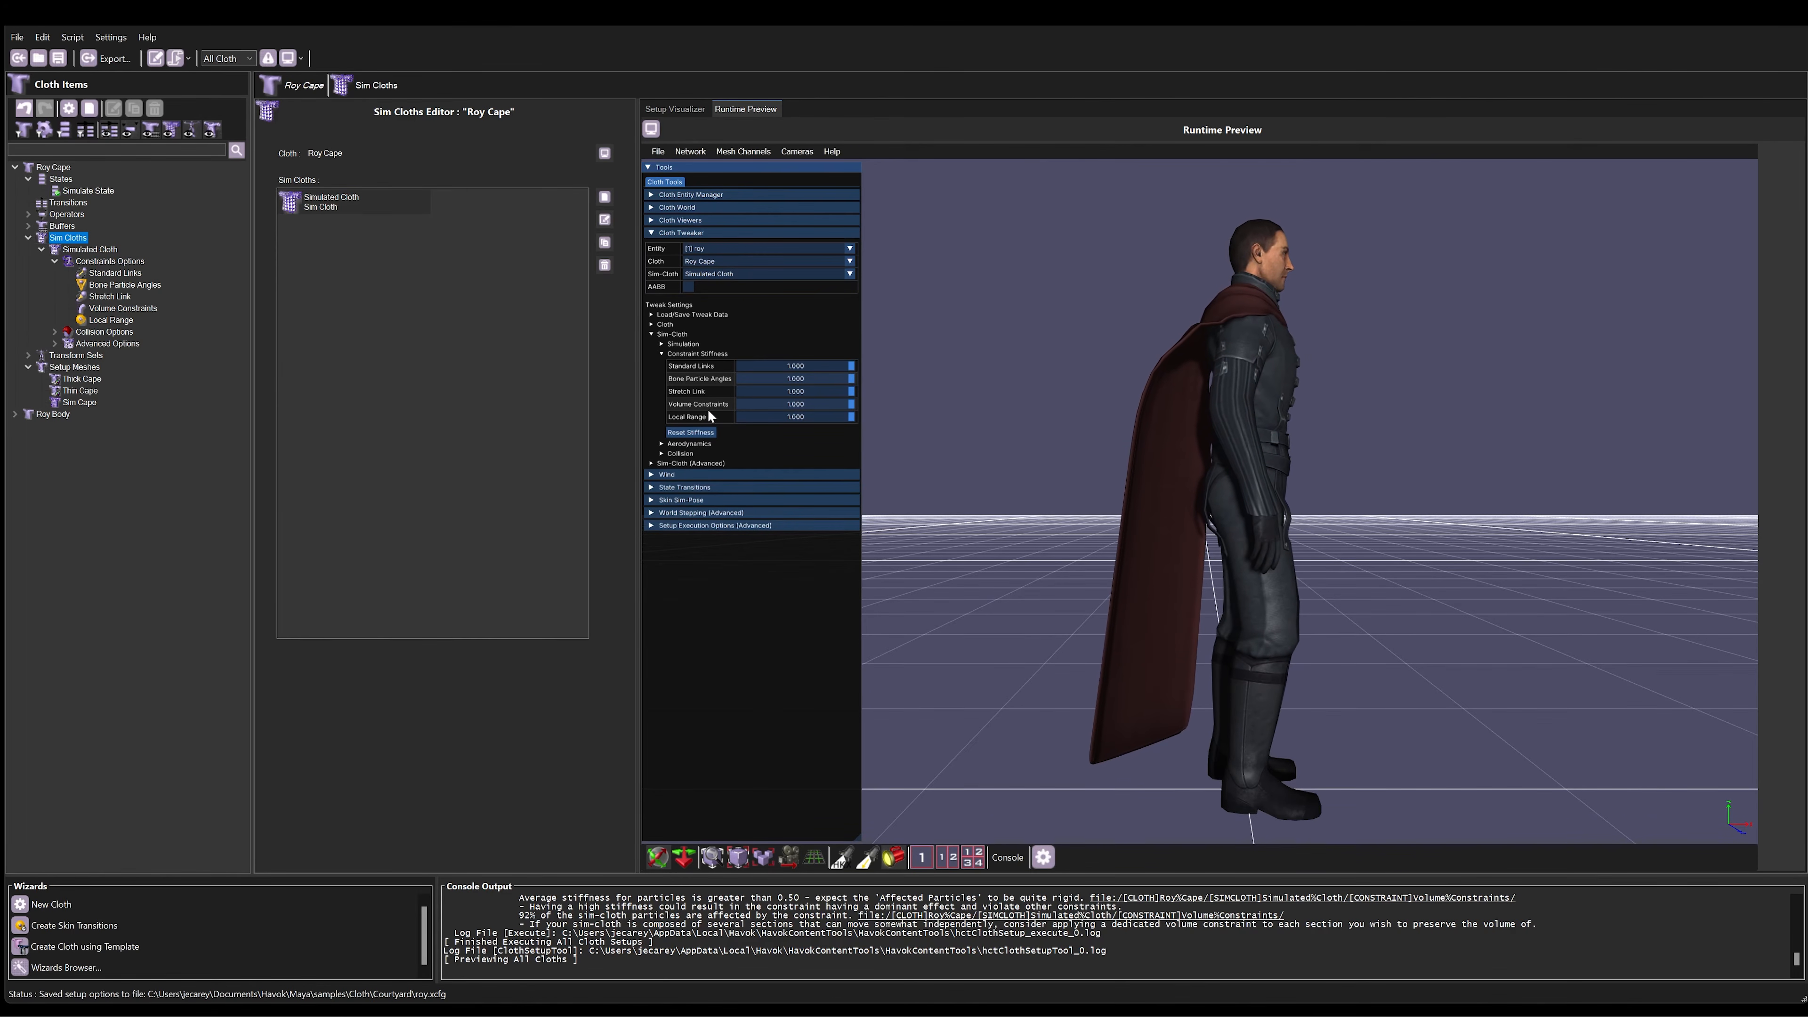
Step: Try lower stiffness multipliers on the Roy Cape constraints, including Bone Particle Angles, and restore them to 1.000
drag(848, 366, 848, 366)
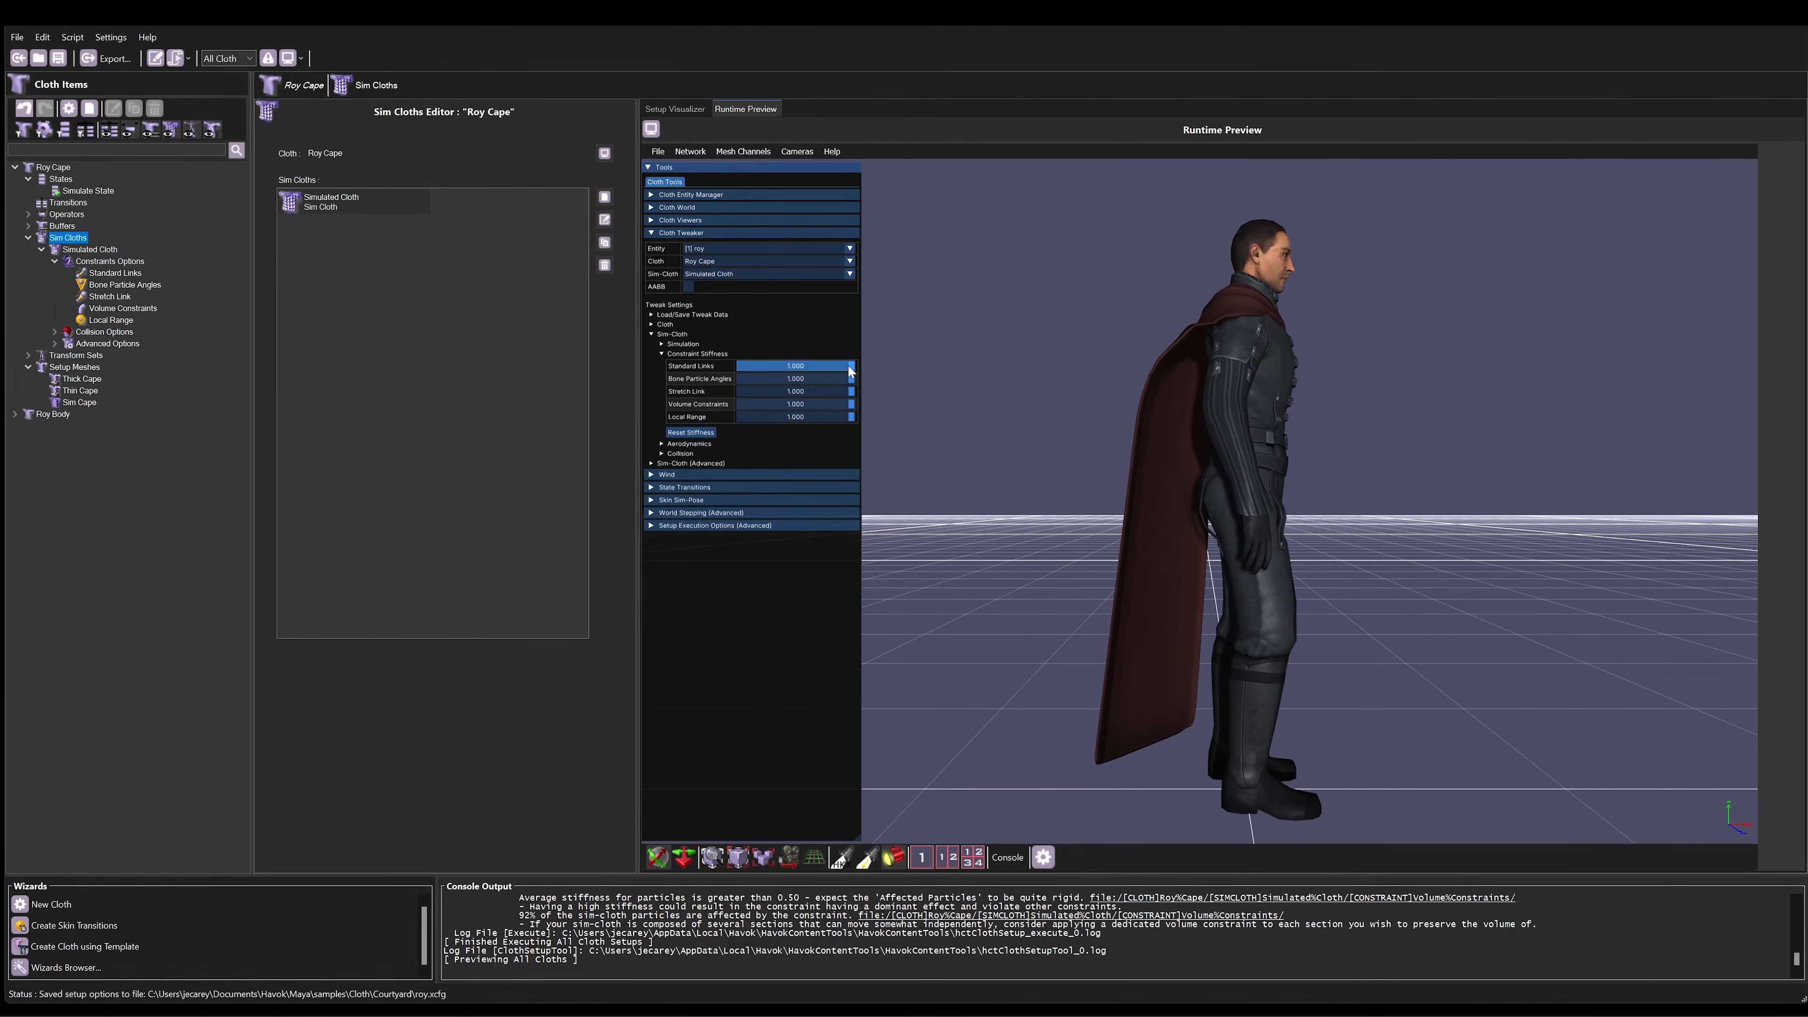
drag(733, 375, 858, 366)
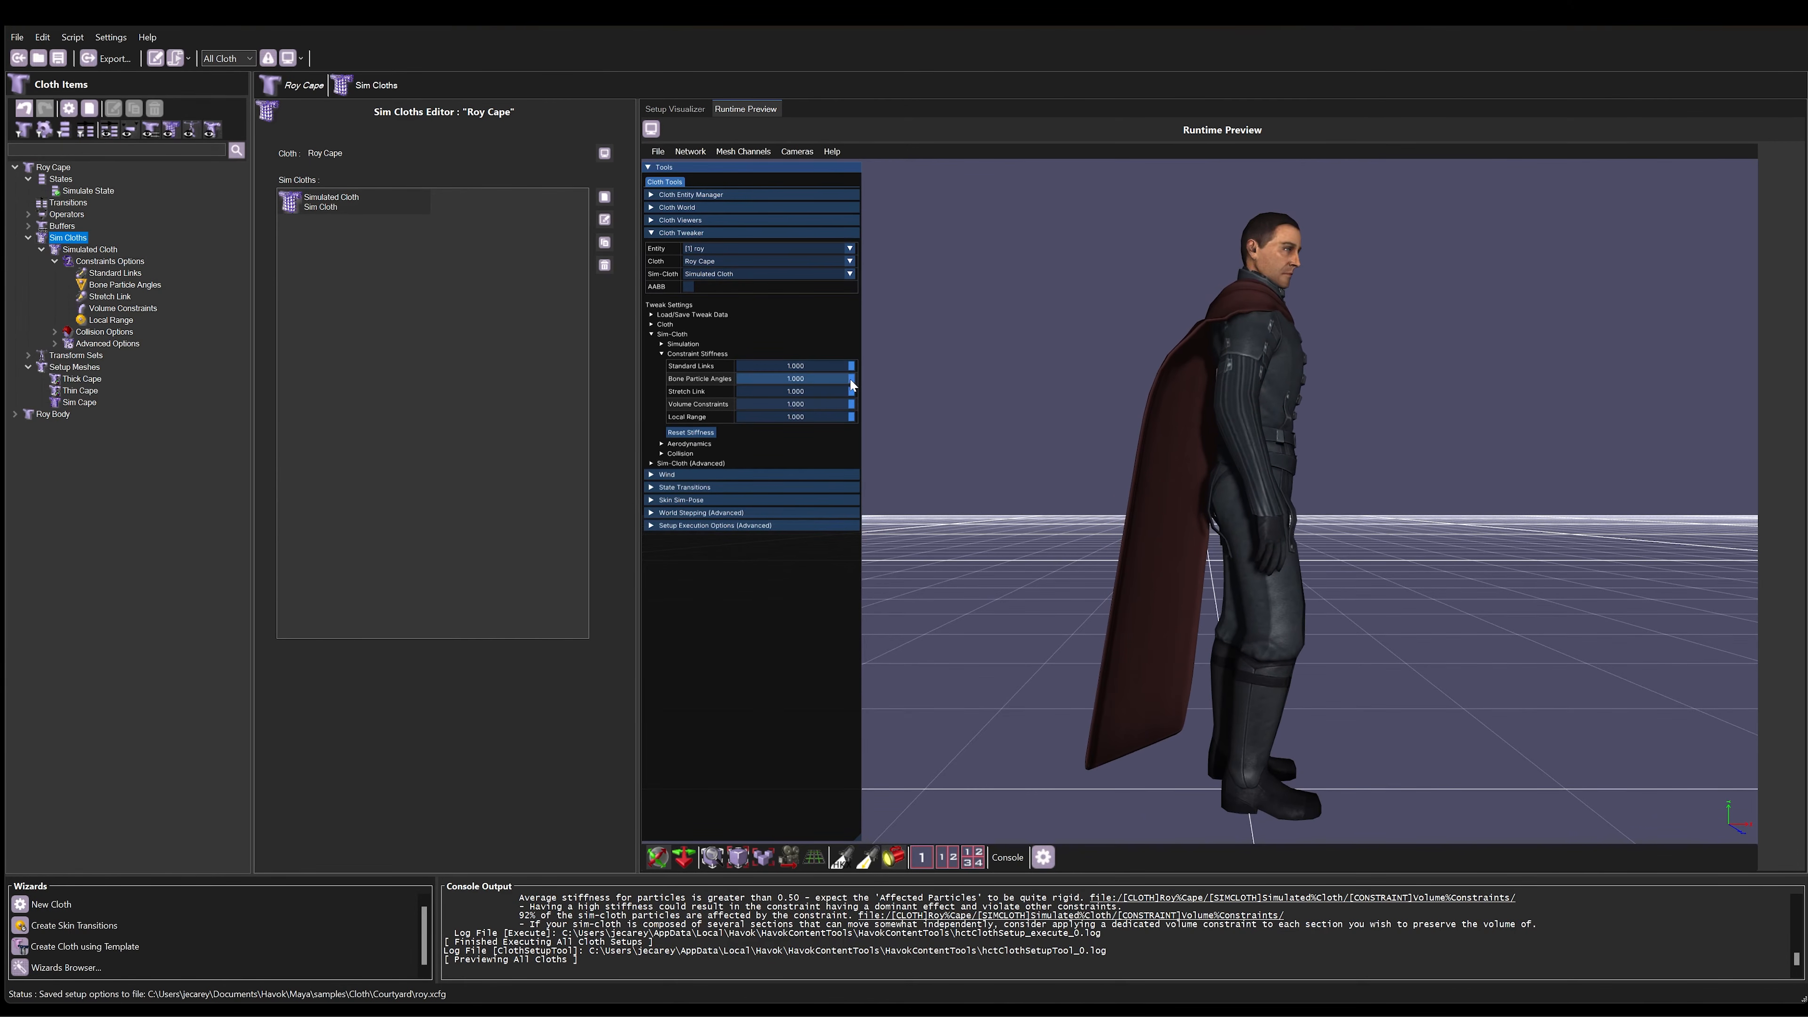
drag(850, 379, 740, 383)
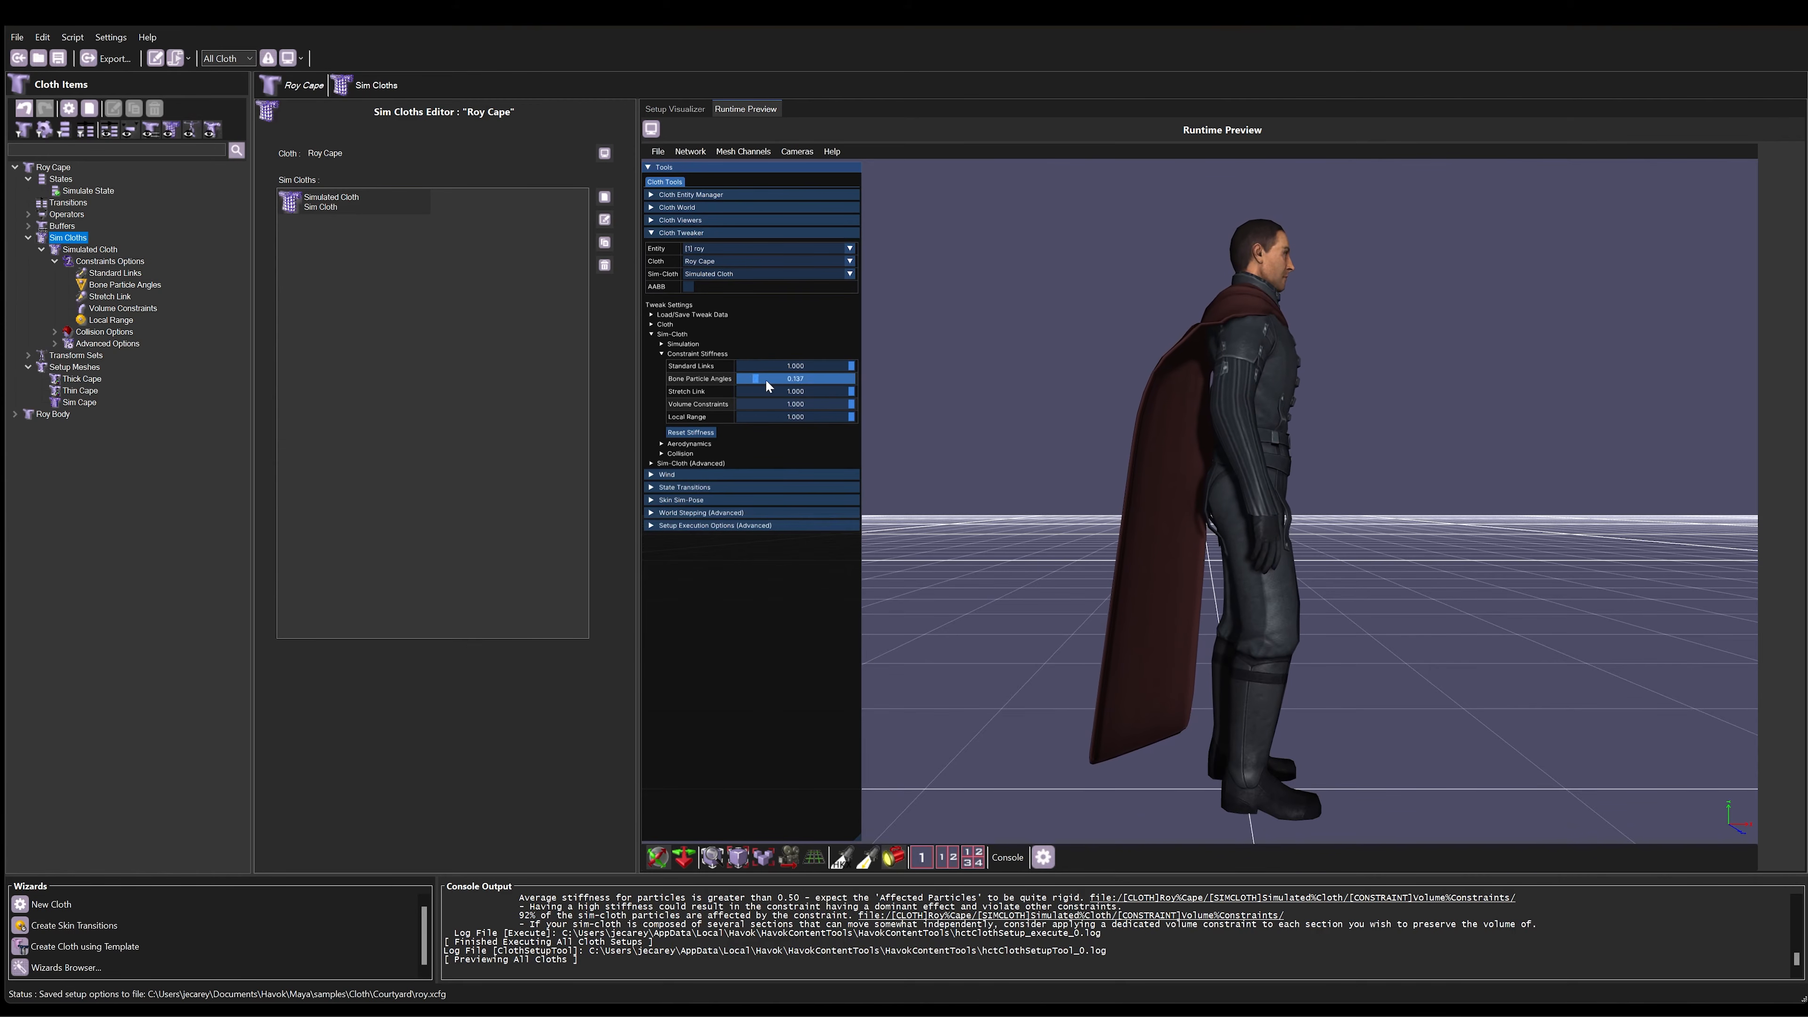
mouse_move(849, 391)
mouse_down()
mouse_move(728, 404)
mouse_move(852, 404)
mouse_up()
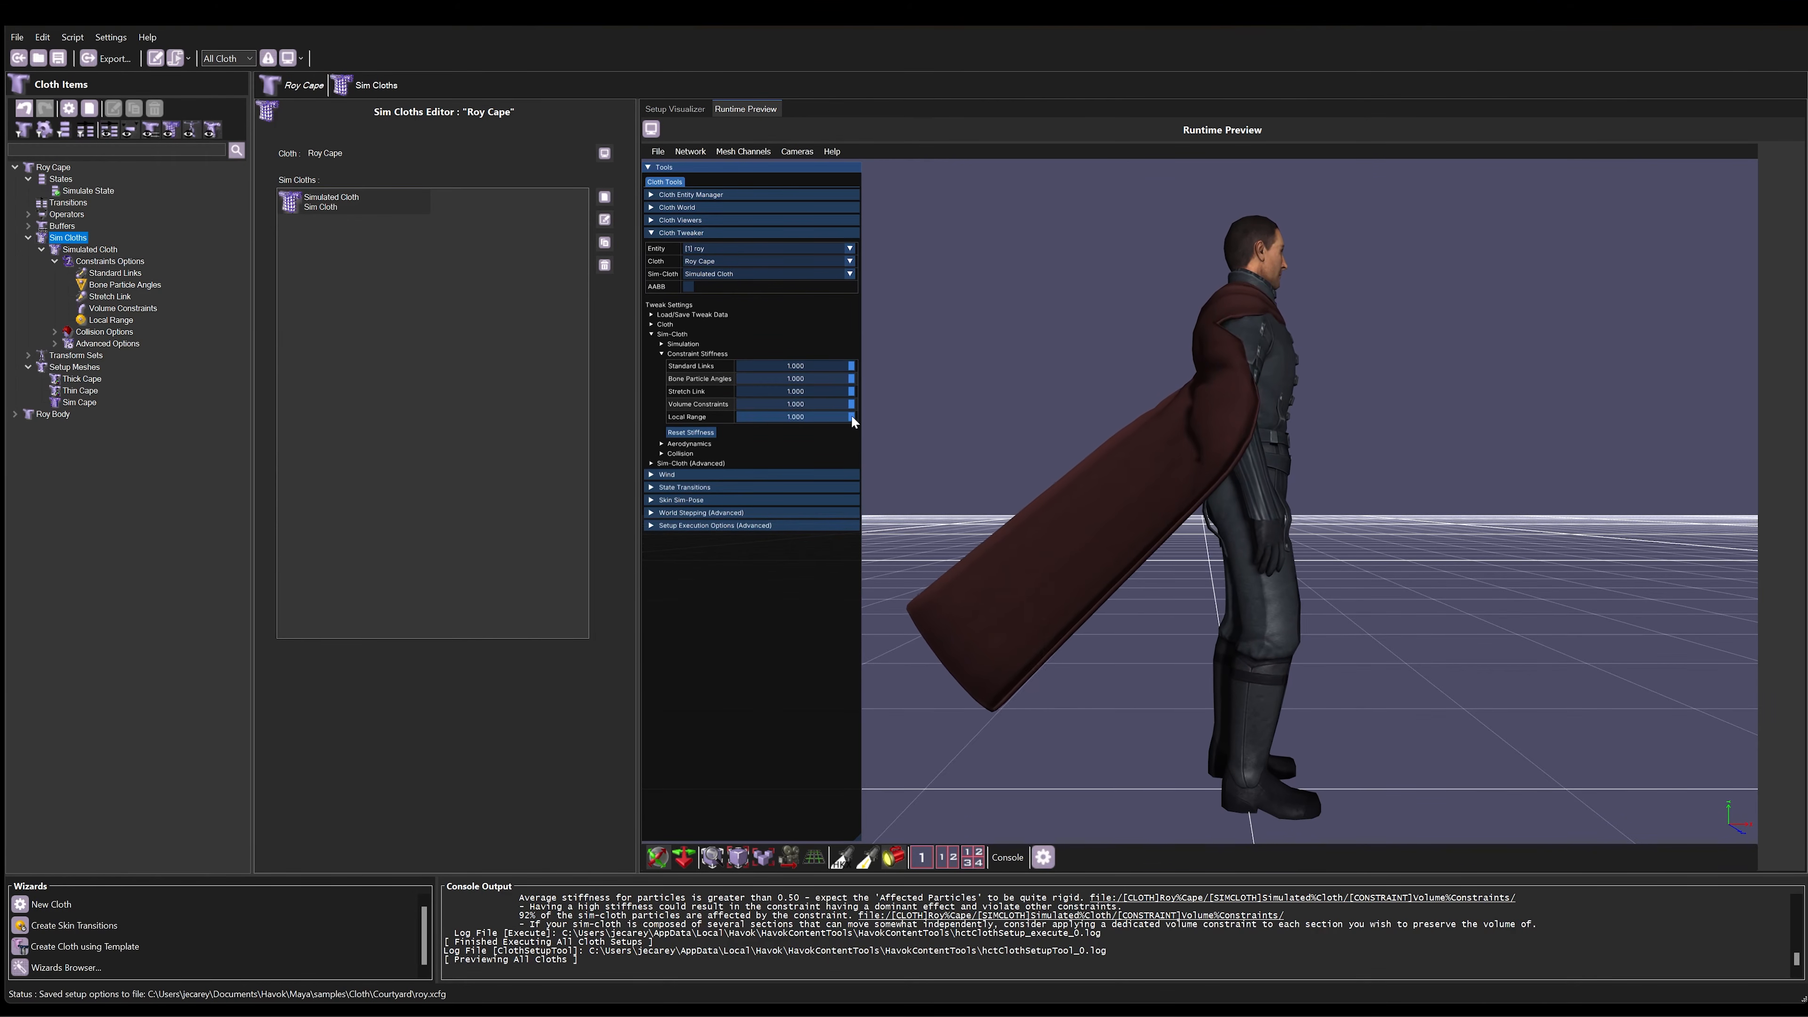
Step: Turn off the stiffness Override Scale of Roy Cape's Volume Constraints and preview the cape at runtime again
click(117, 309)
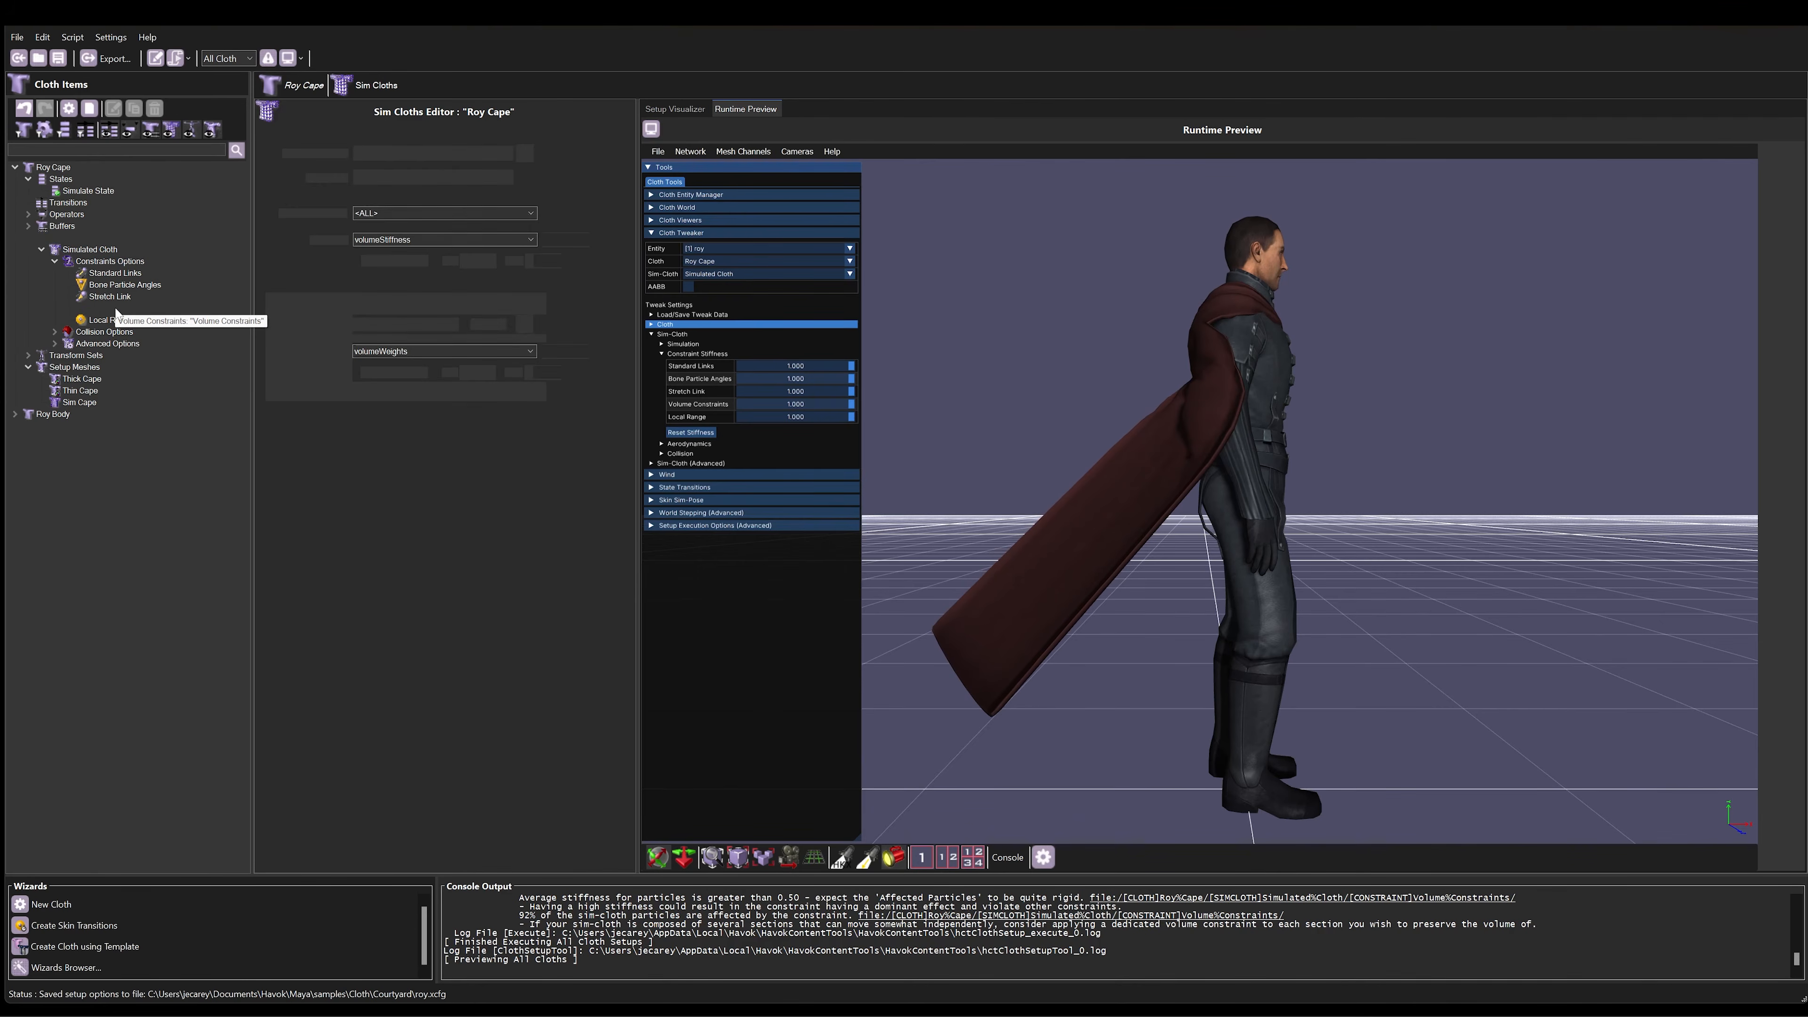
click(366, 261)
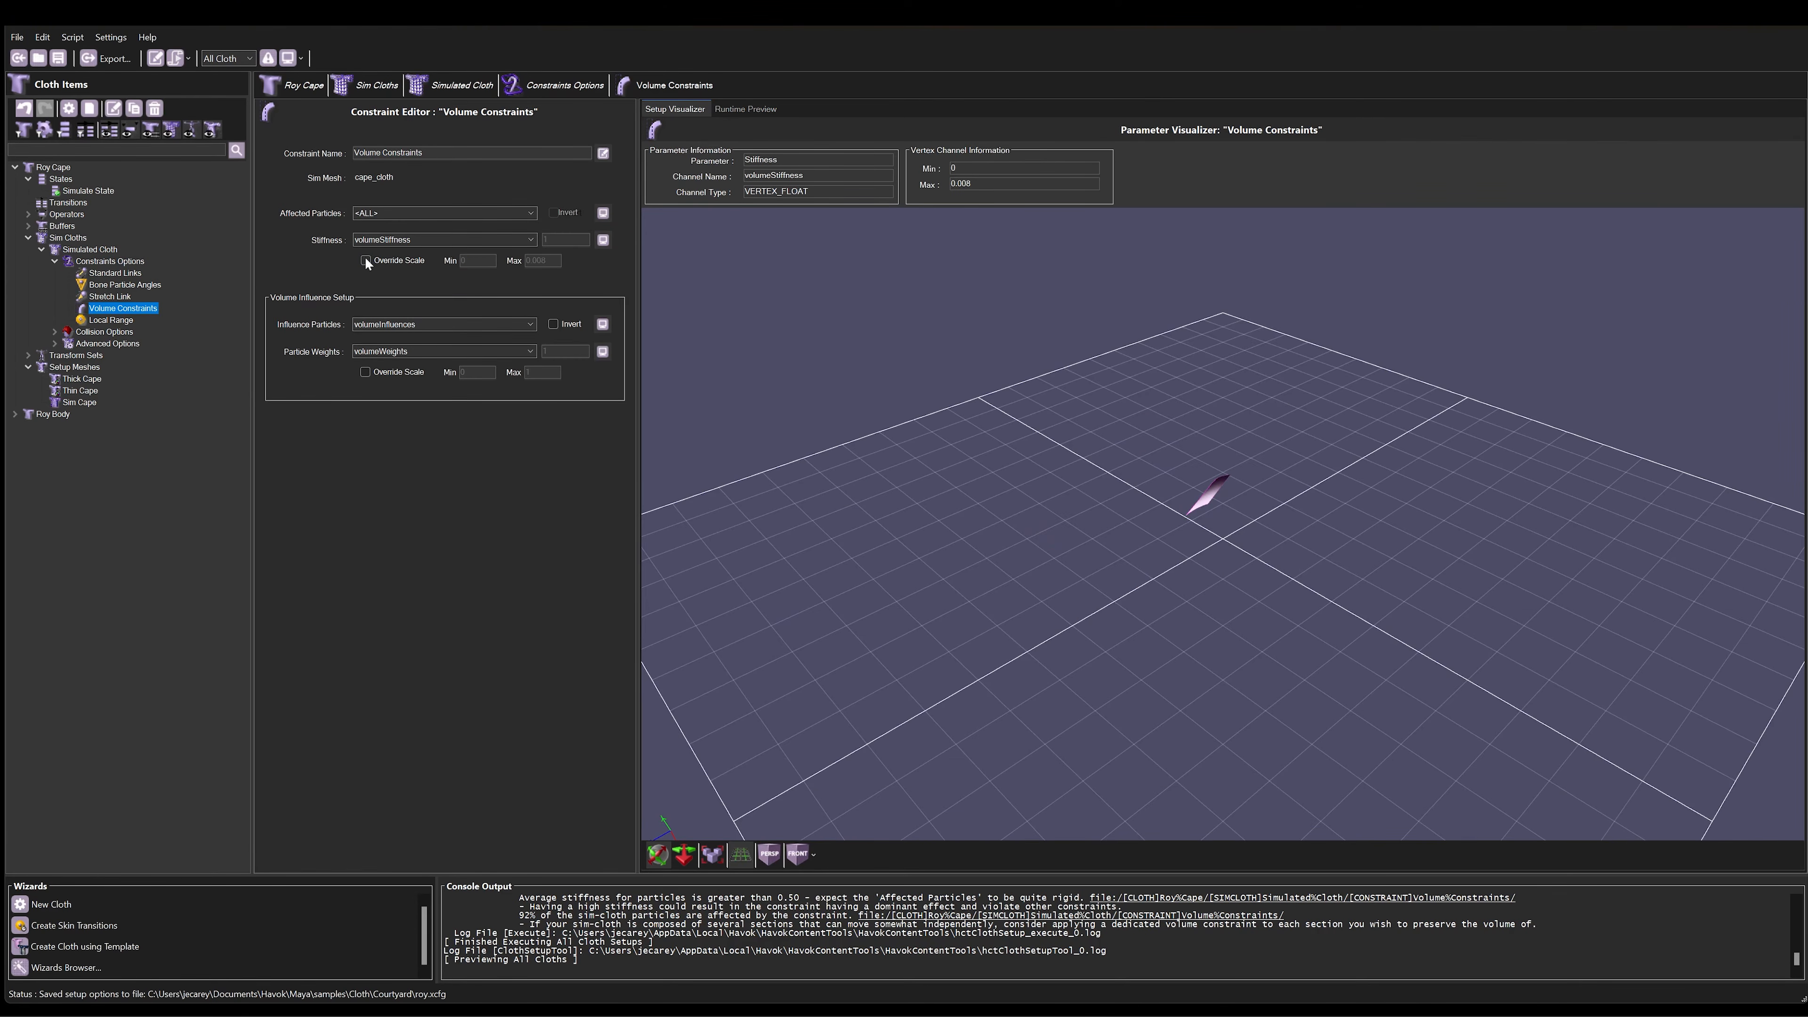
click(756, 110)
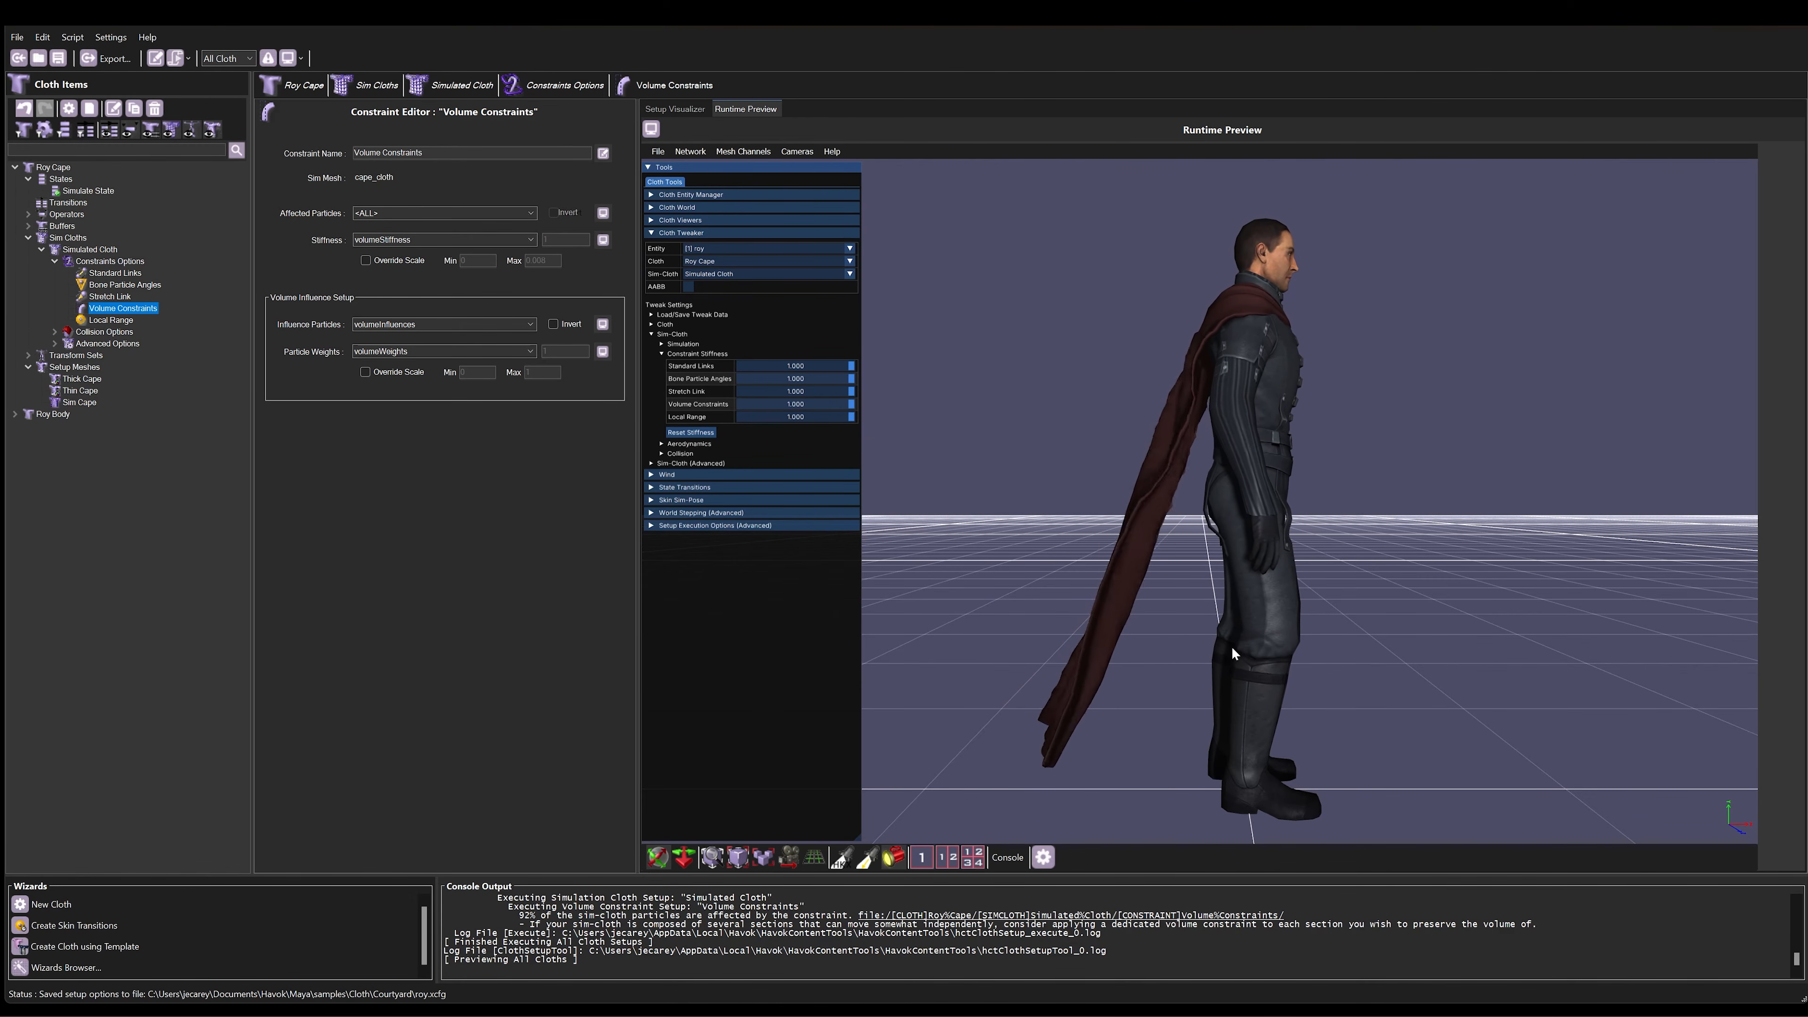
Step: Enable the Local Range constraint viewer for the simulated cape and toggle its constraint shape display on and off
click(650, 233)
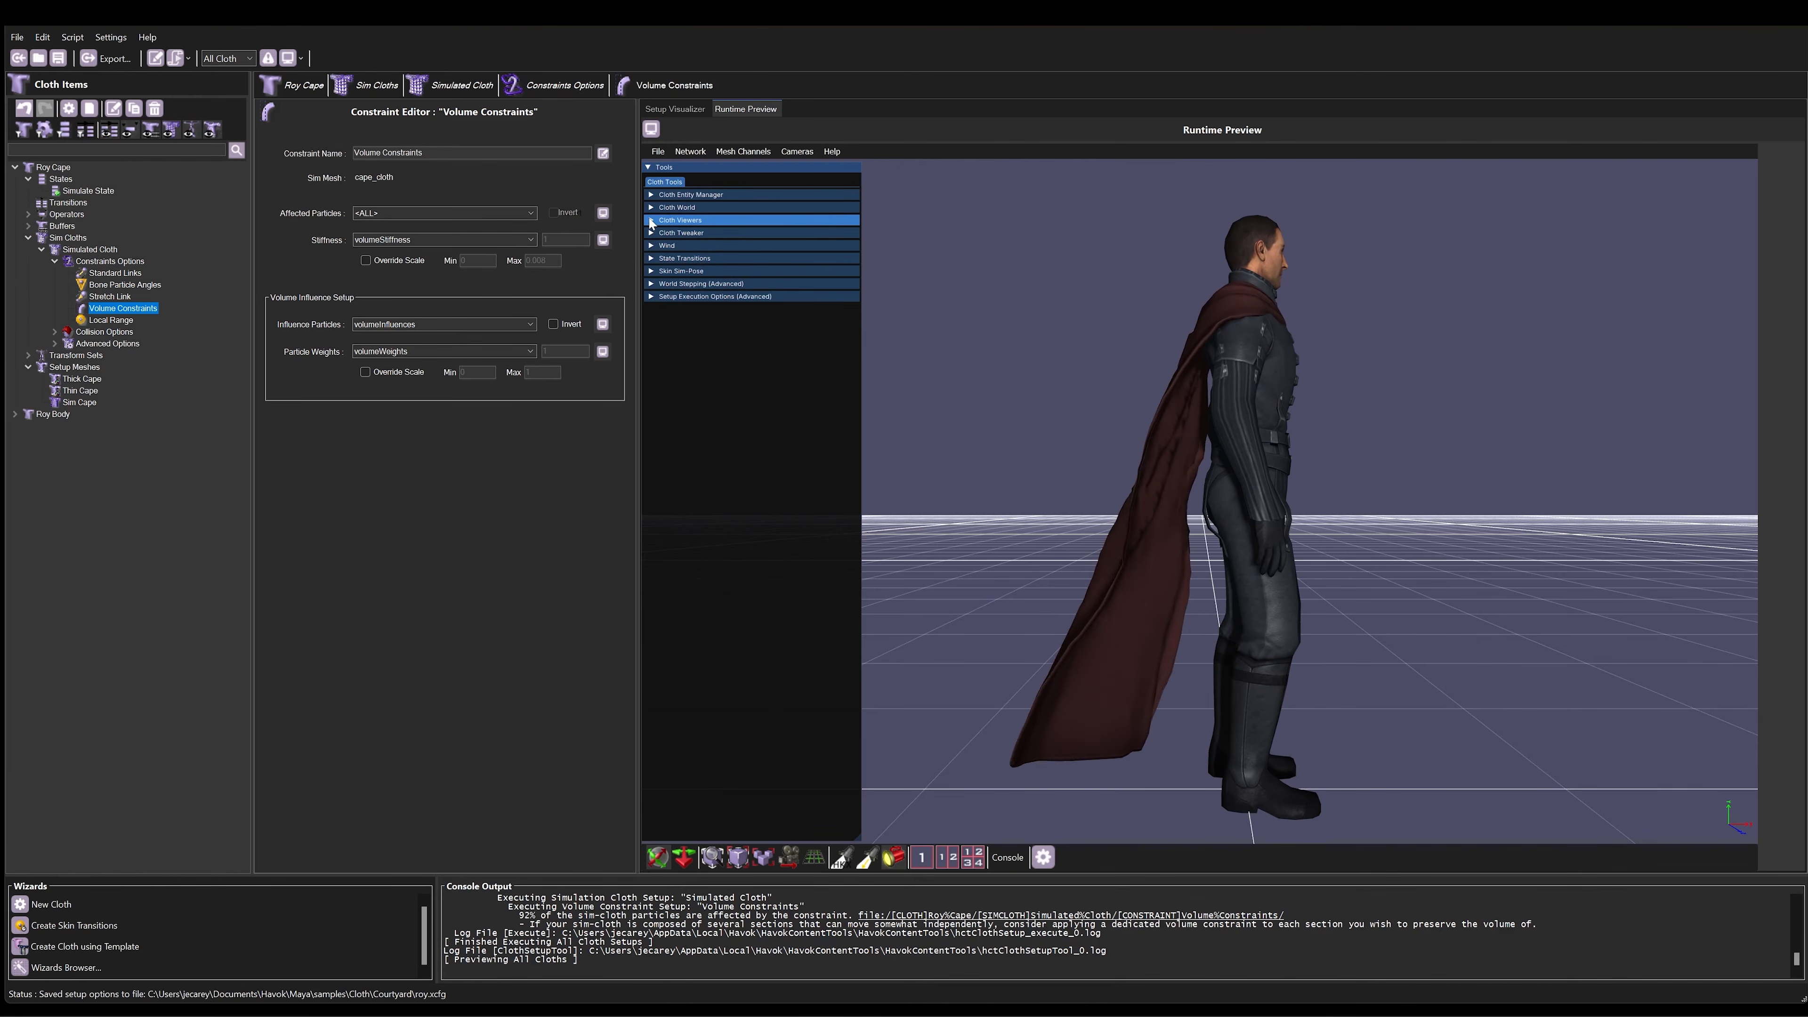
click(650, 221)
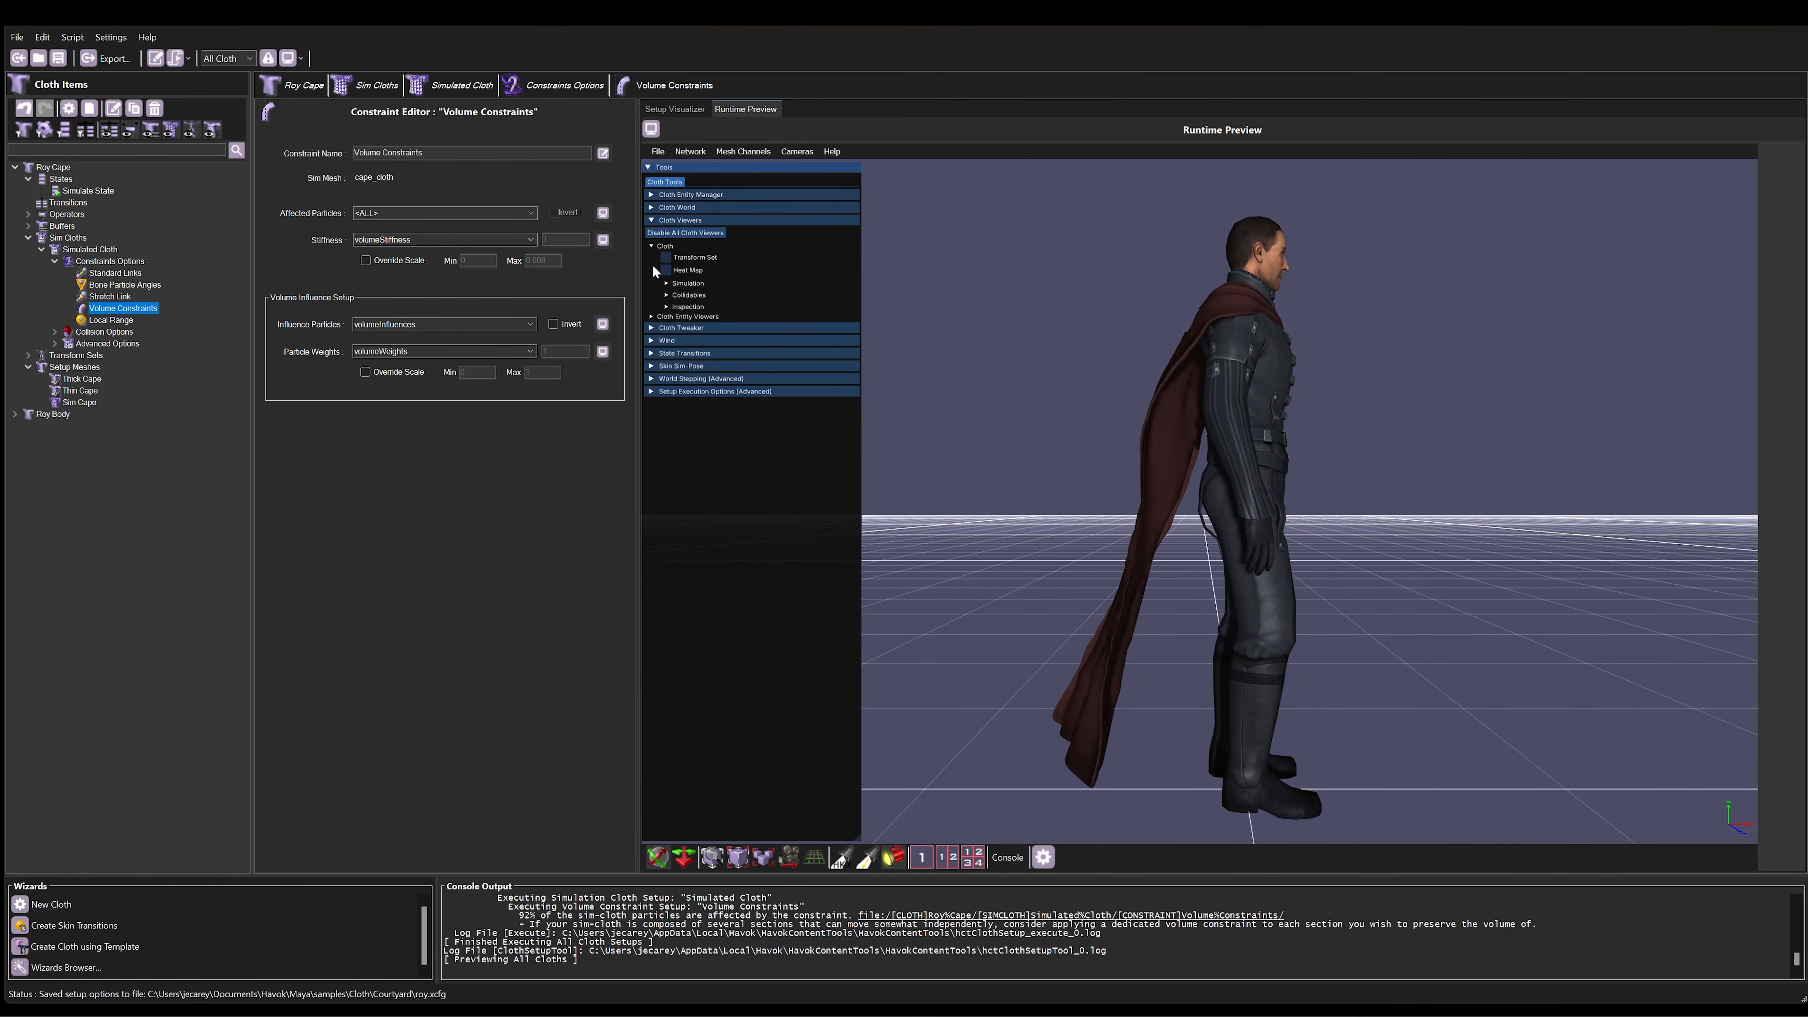
click(667, 283)
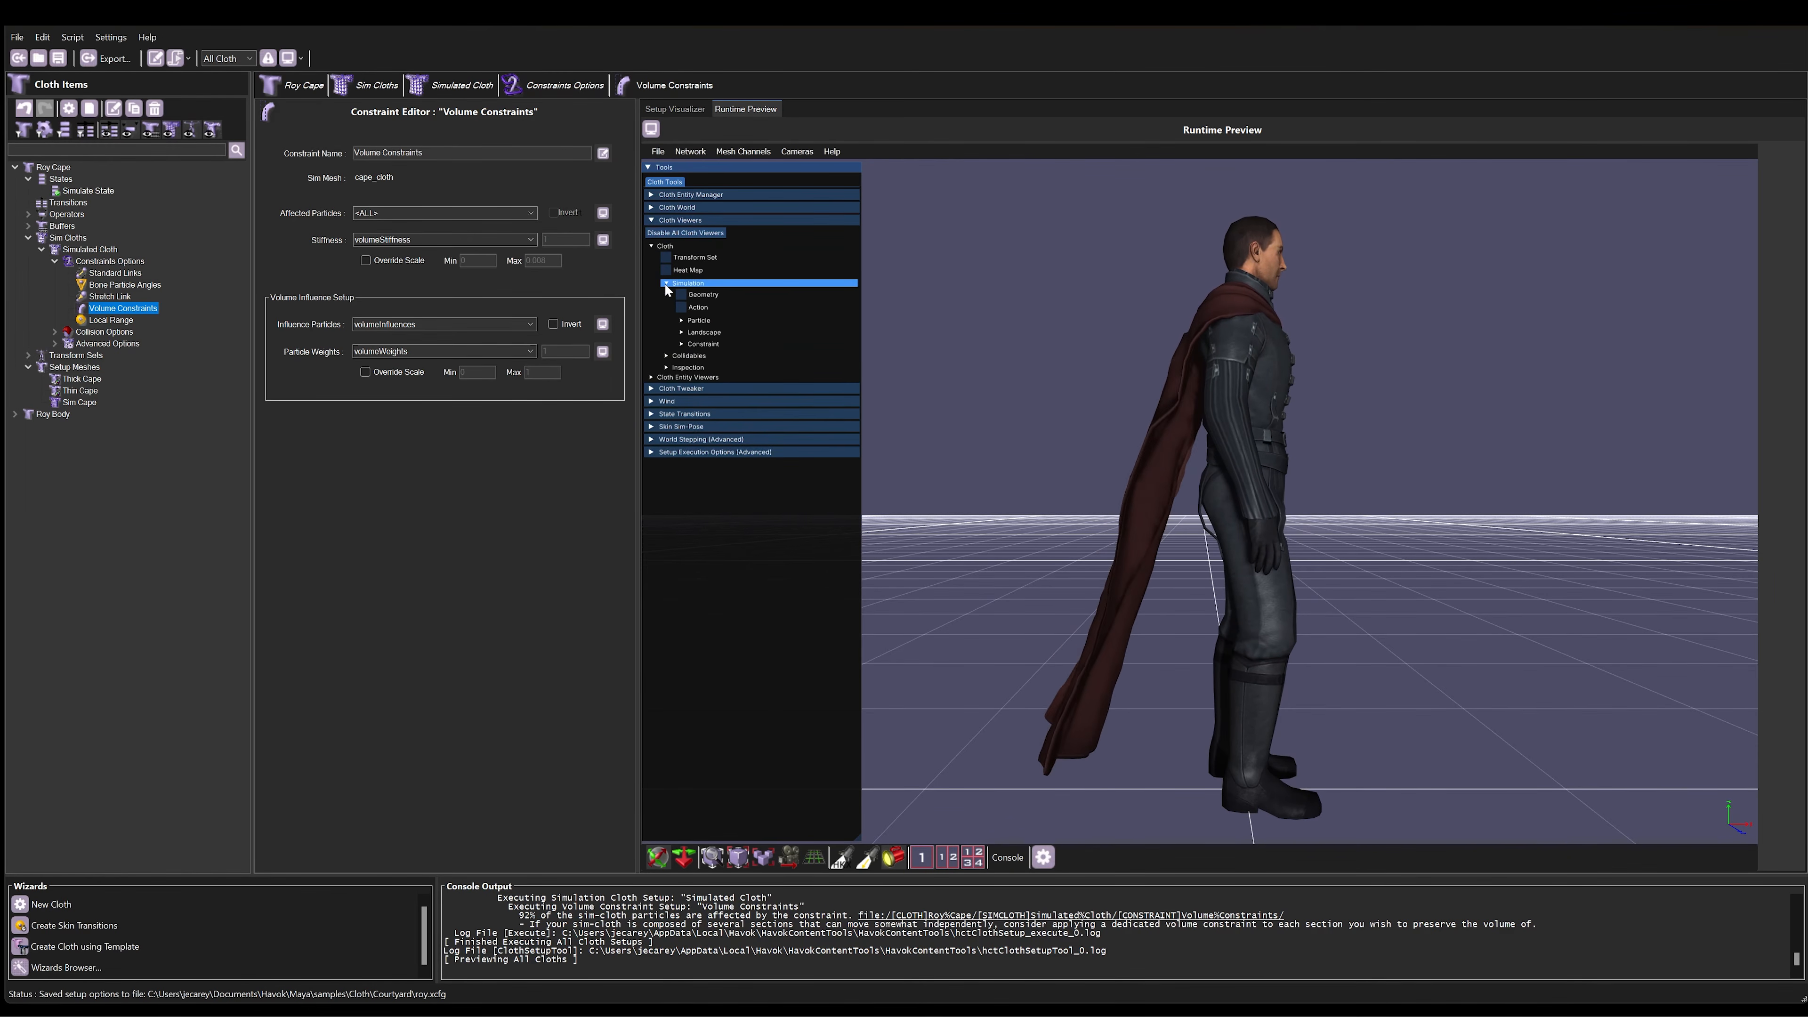
click(681, 345)
click(696, 432)
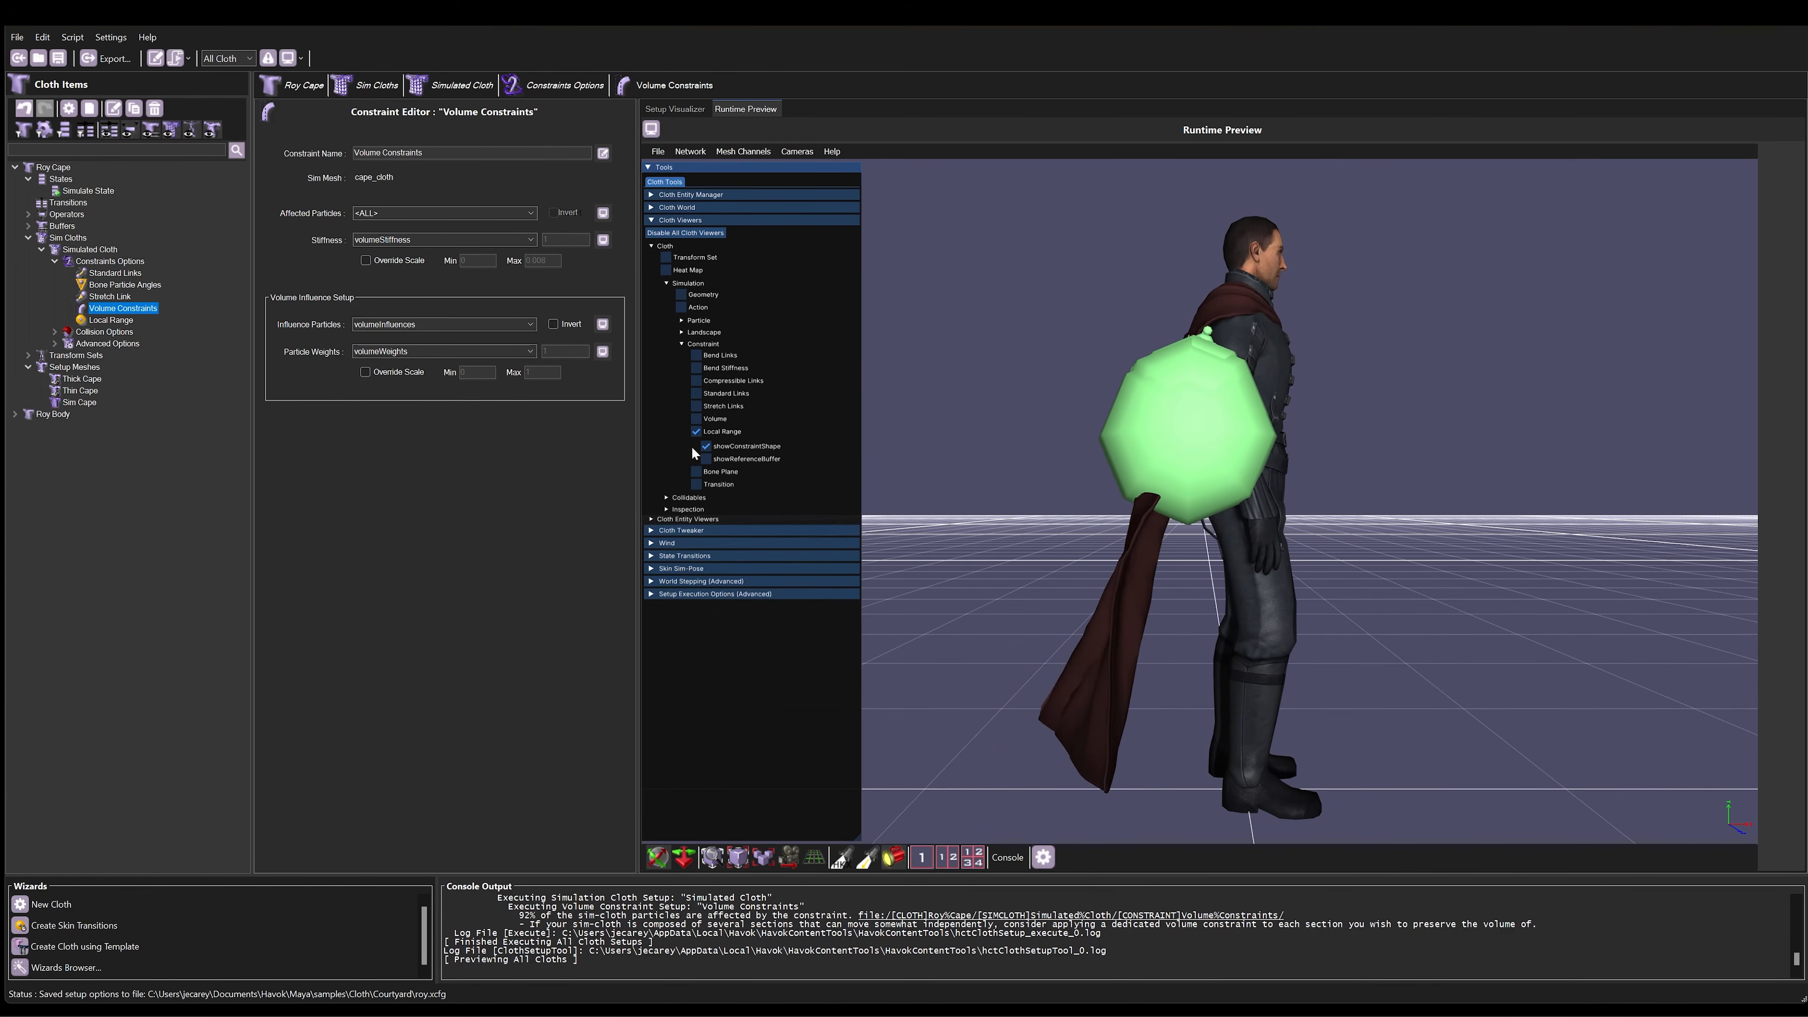
click(708, 445)
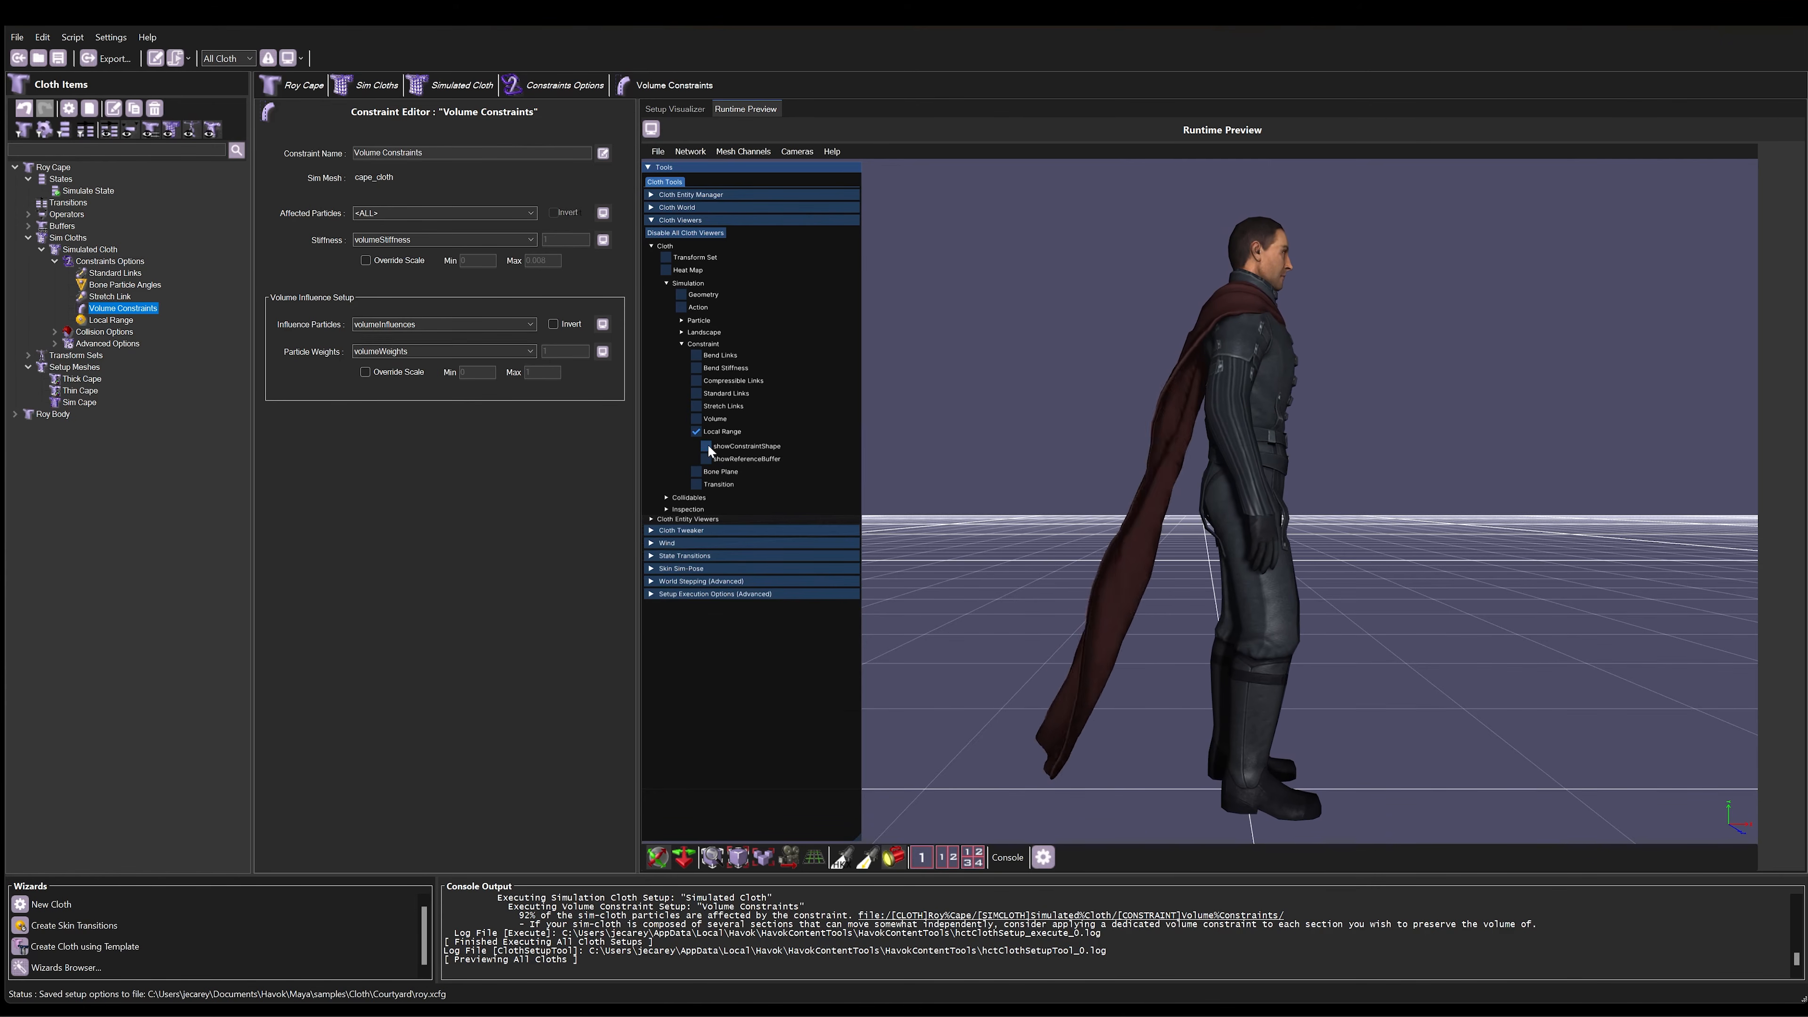
click(708, 445)
click(708, 445)
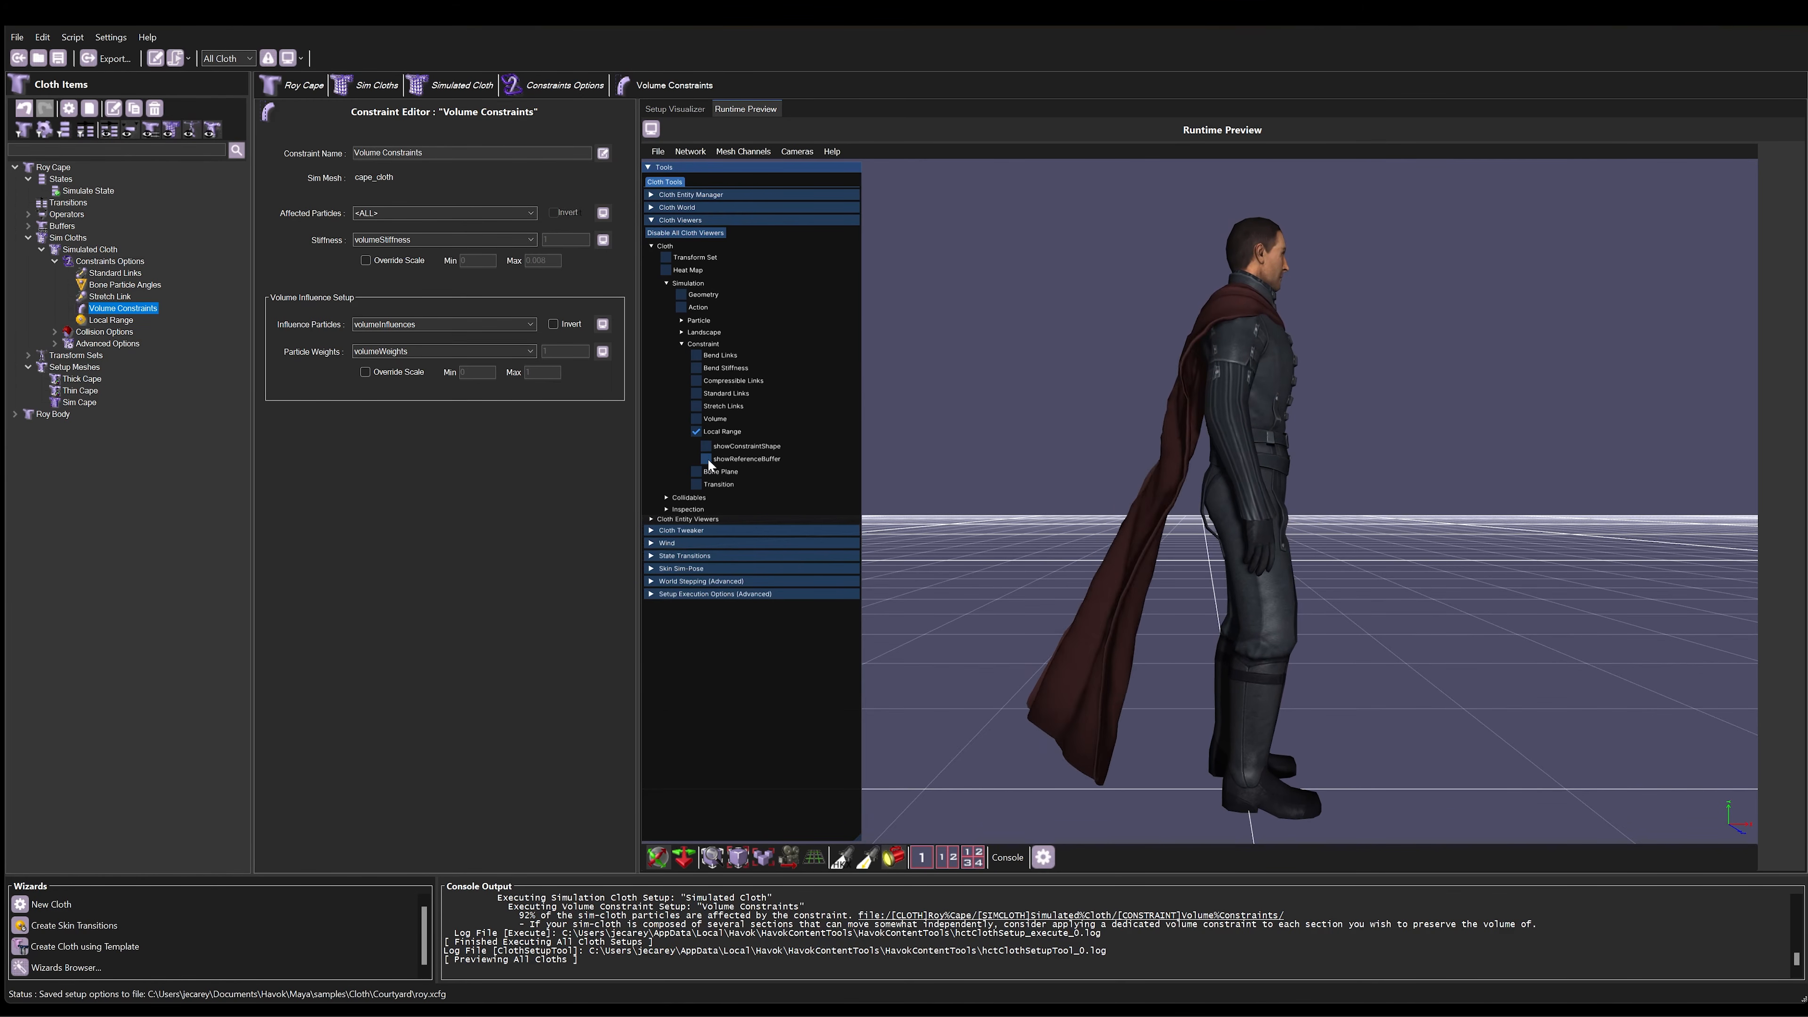
Step: View the cape's Stretch Links, Standard Links, Compressible Links and Bend Stiffness constraints, and disable all cloth viewers
click(697, 405)
click(697, 394)
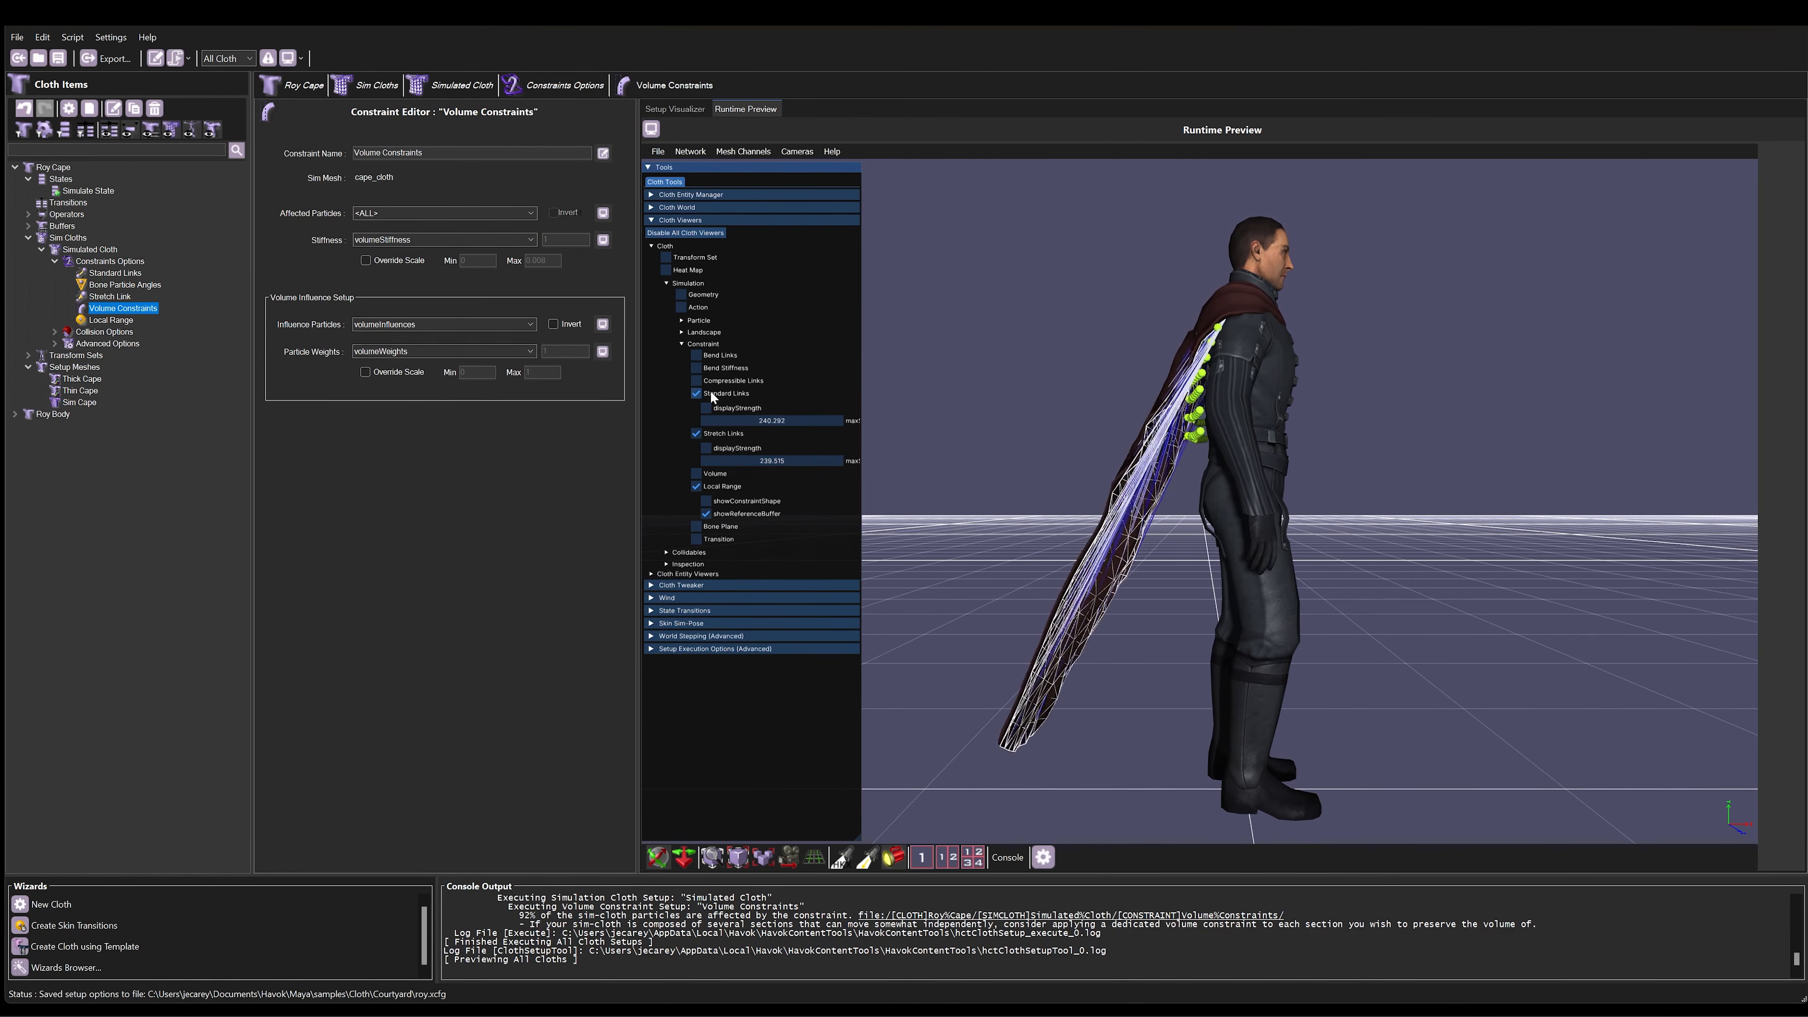
click(696, 380)
click(697, 368)
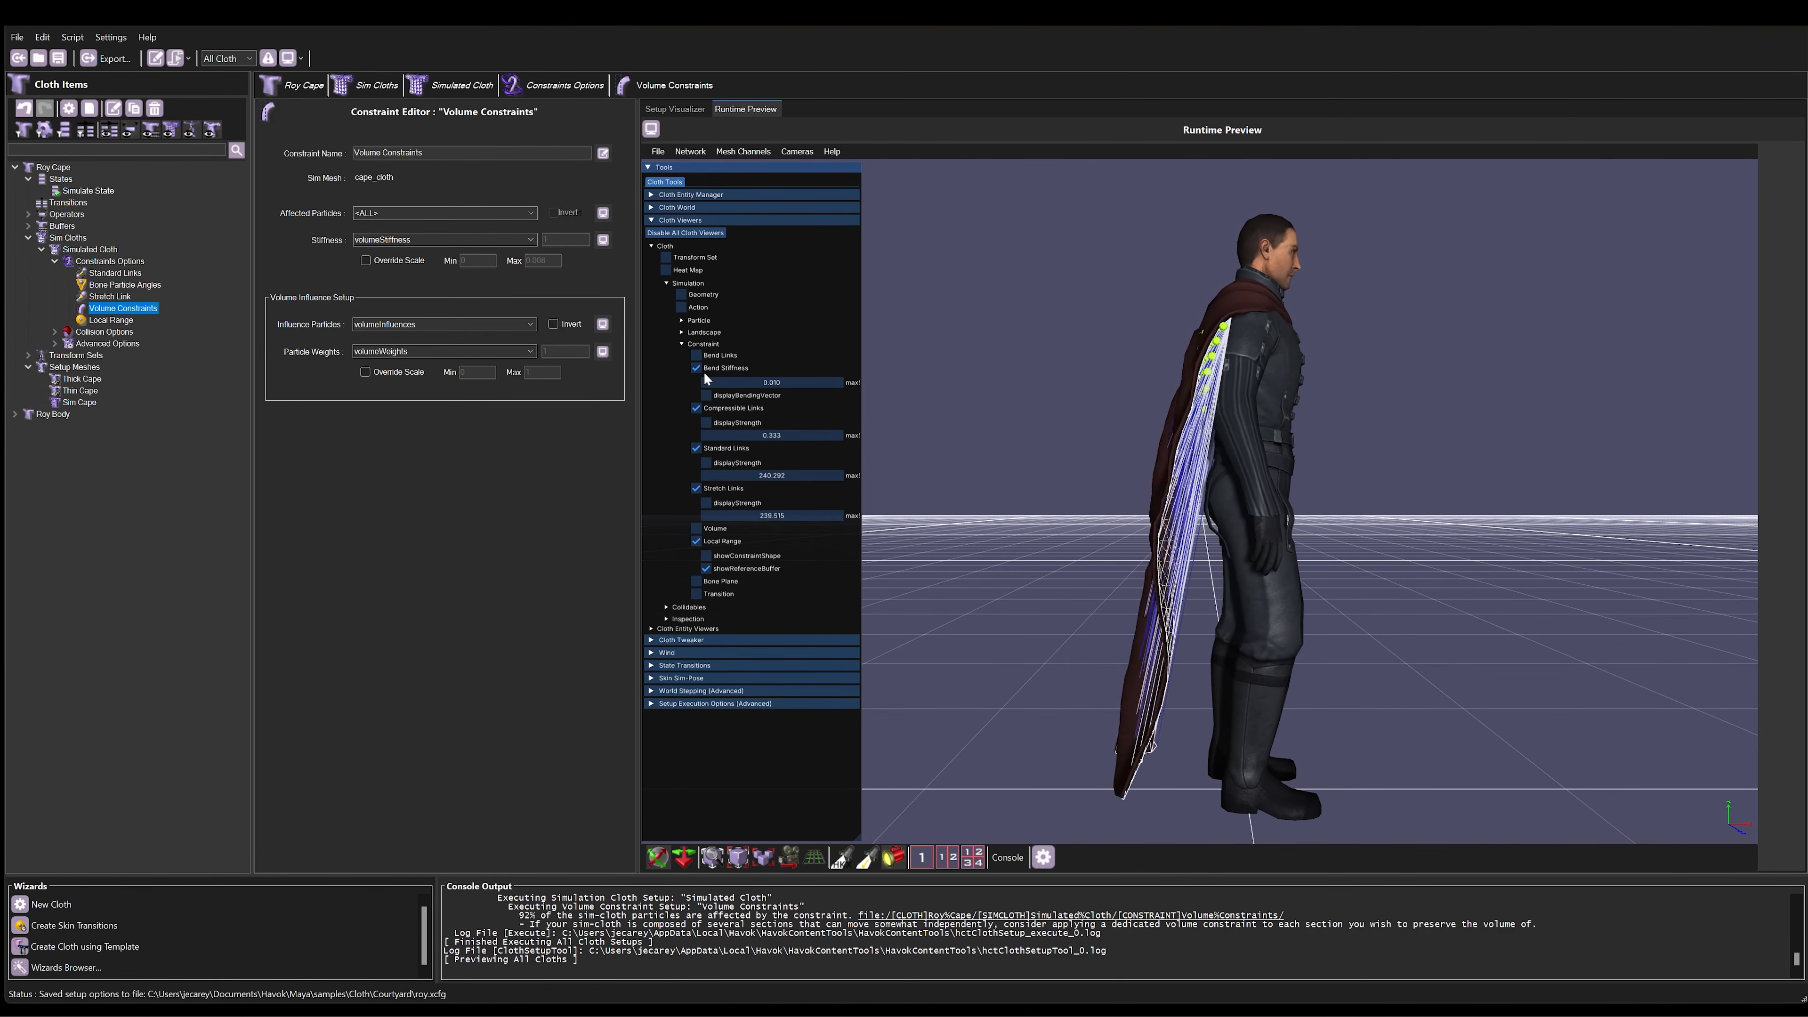
click(687, 234)
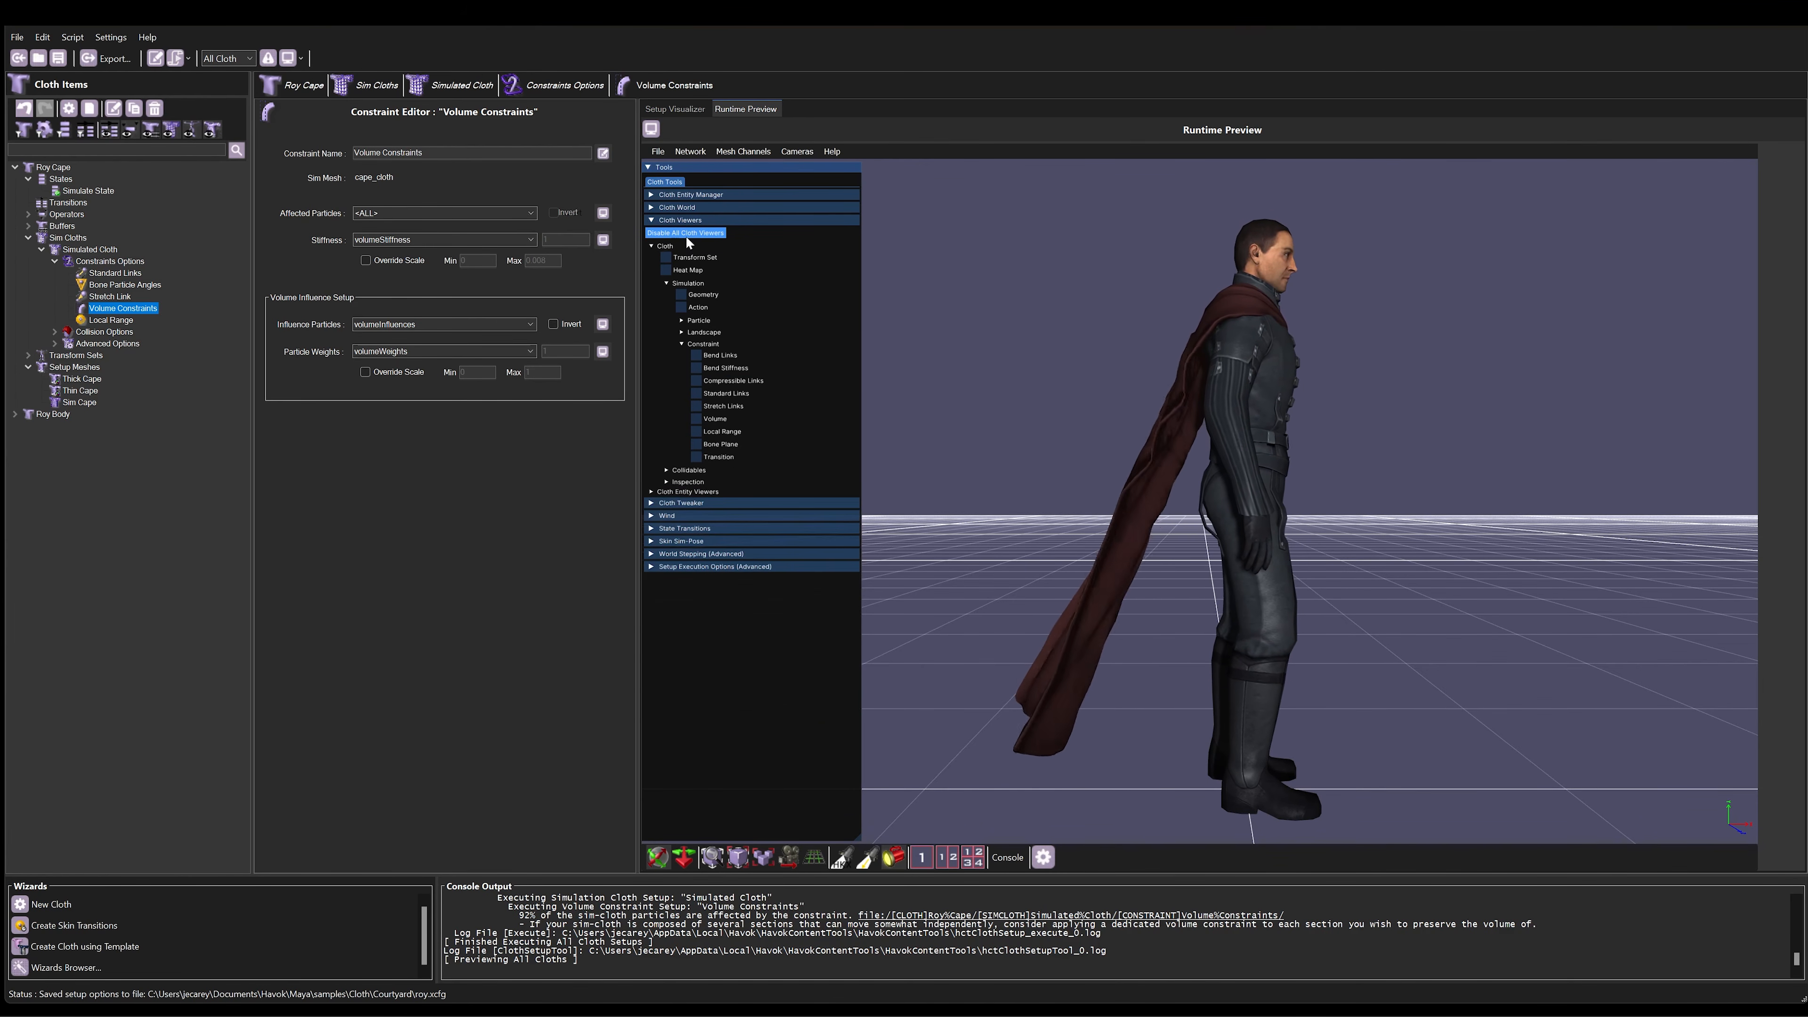
click(651, 221)
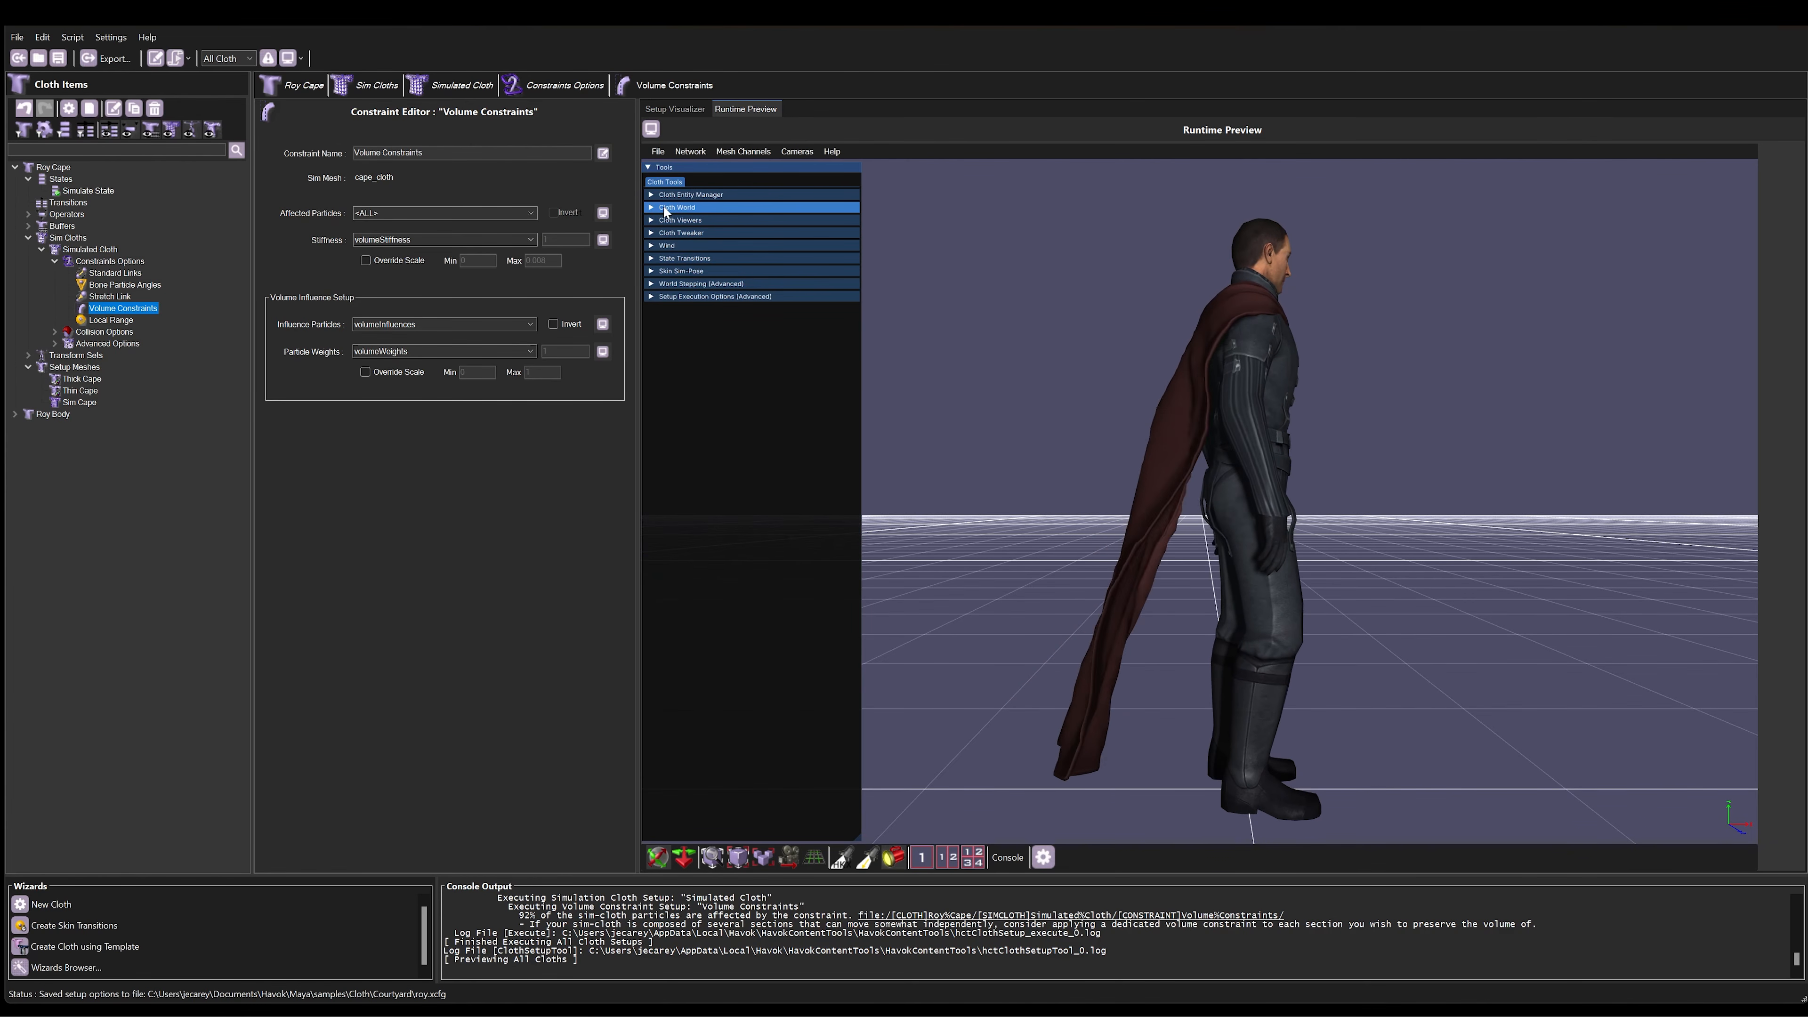
Step: Turn off rendering of the Purely Skinned Cloth Meshes in the Cloth World's World Rendering settings
click(666, 208)
click(668, 220)
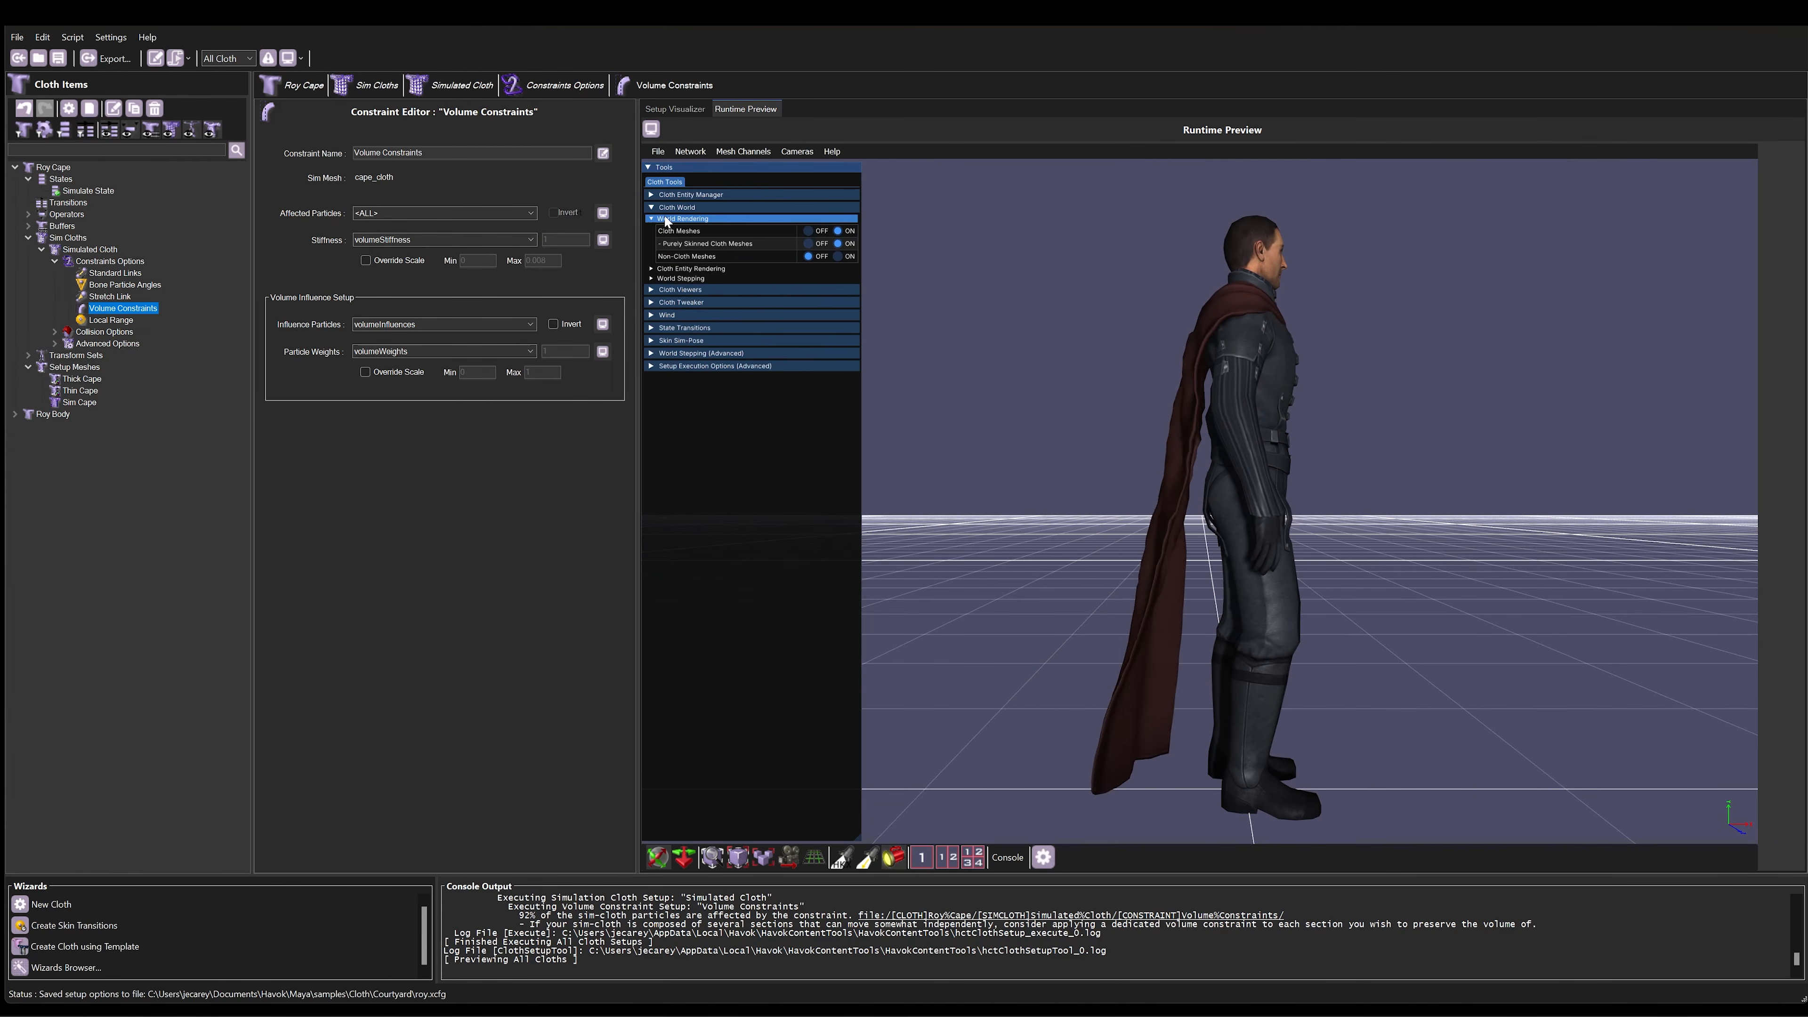
click(808, 243)
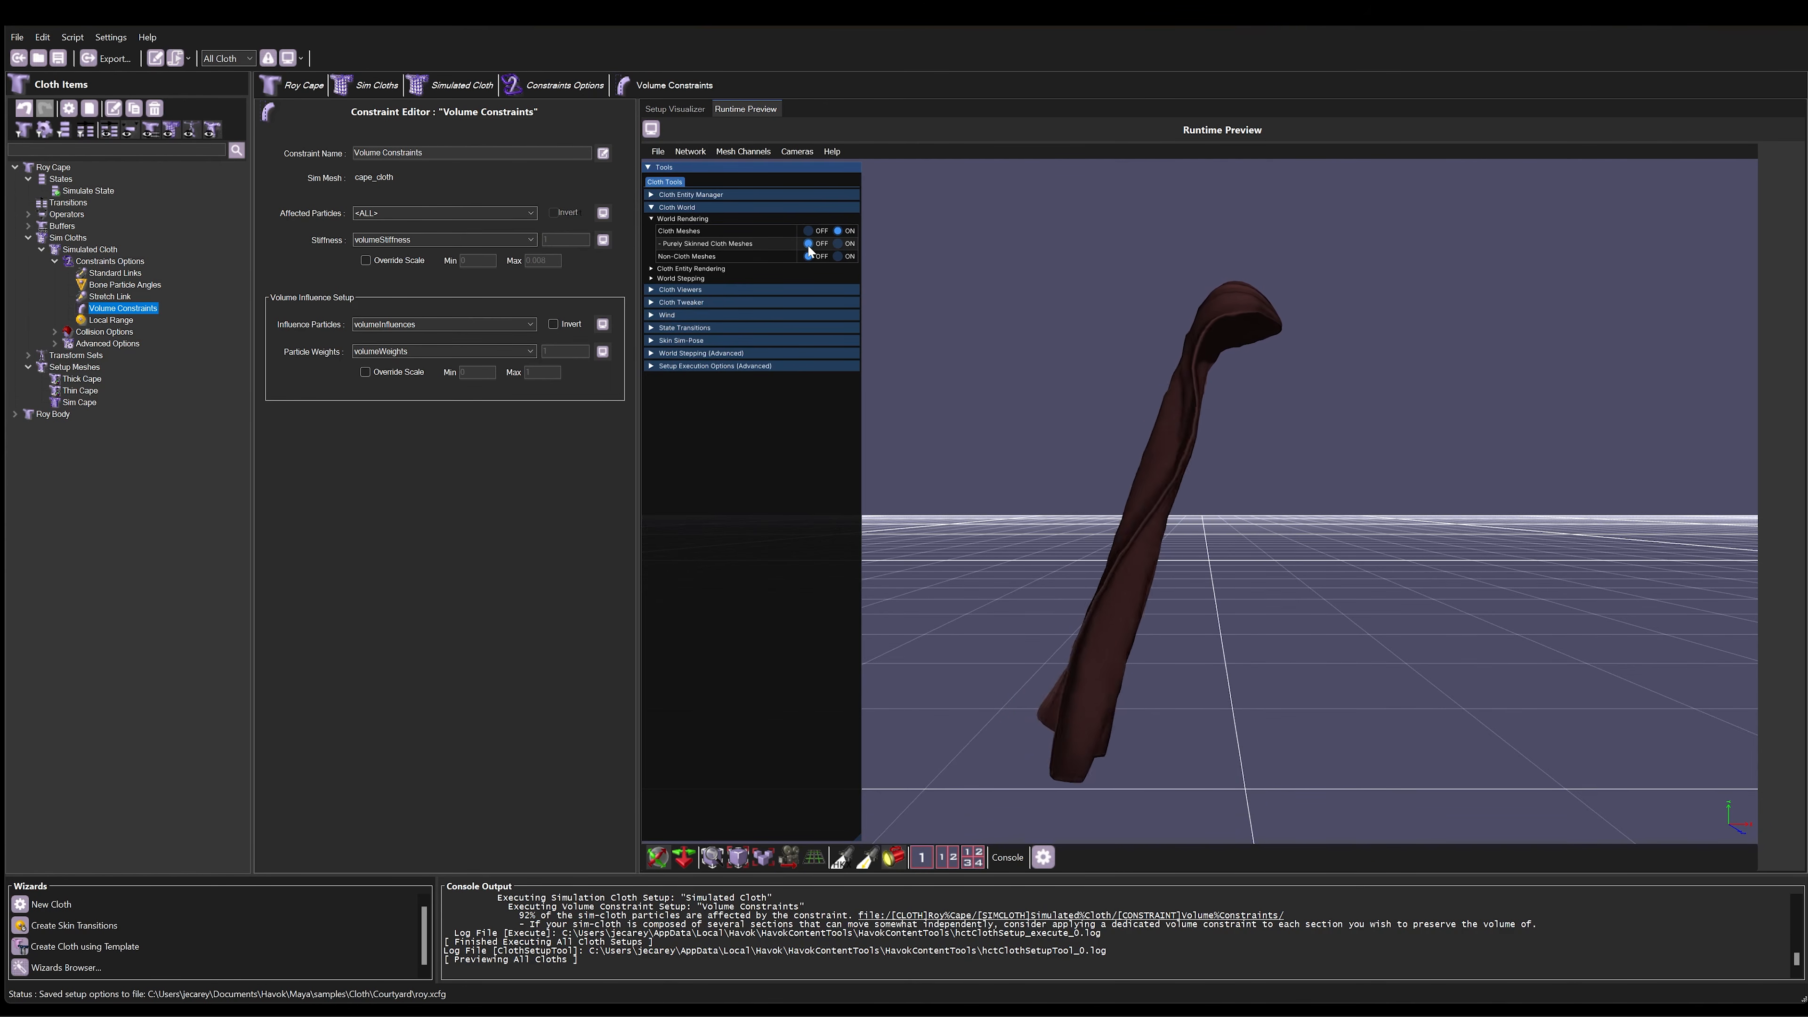